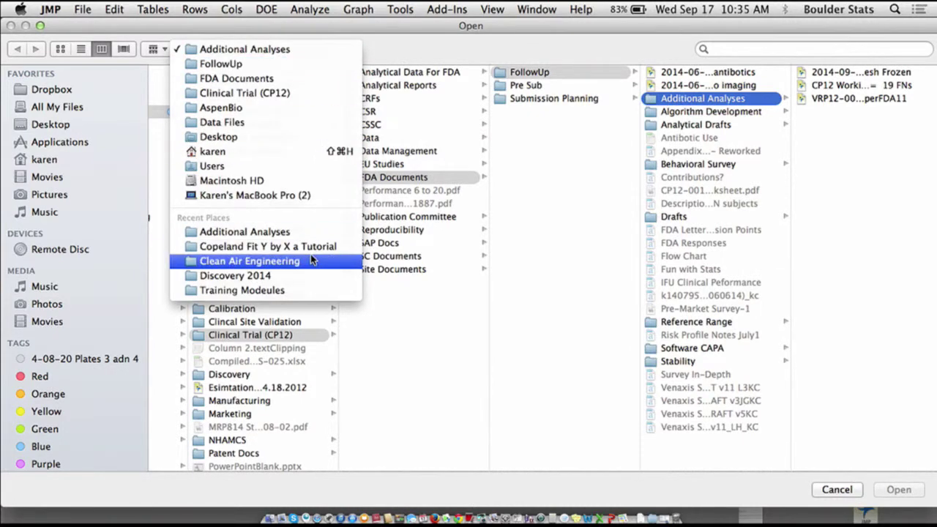
Open Boulder Rain from 1887.txt from the Copeland Fit Y by X a Tutorial folder as Text
left_click(276, 246)
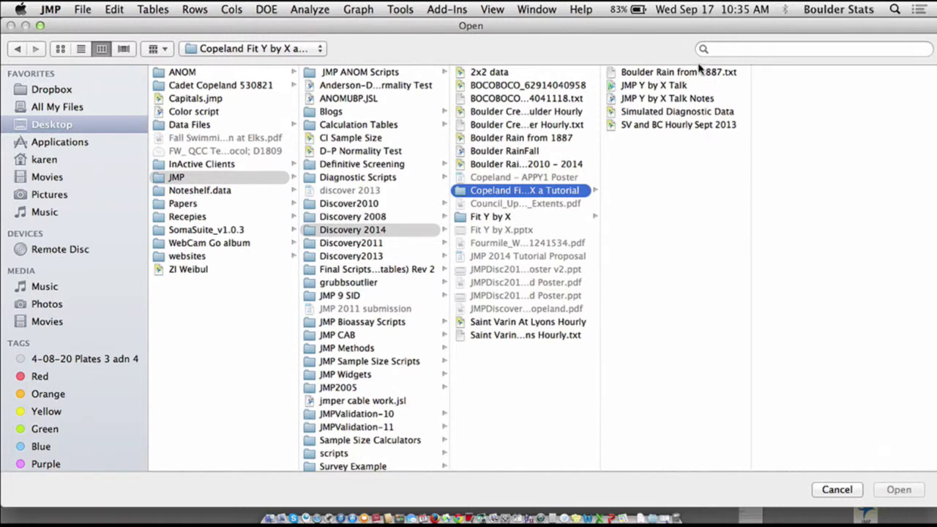
left_click(699, 73)
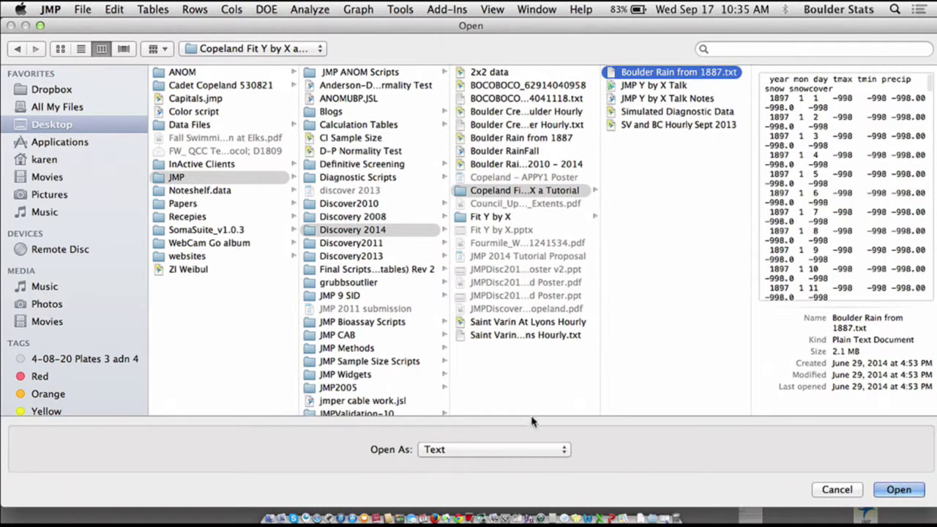
left_click(526, 452)
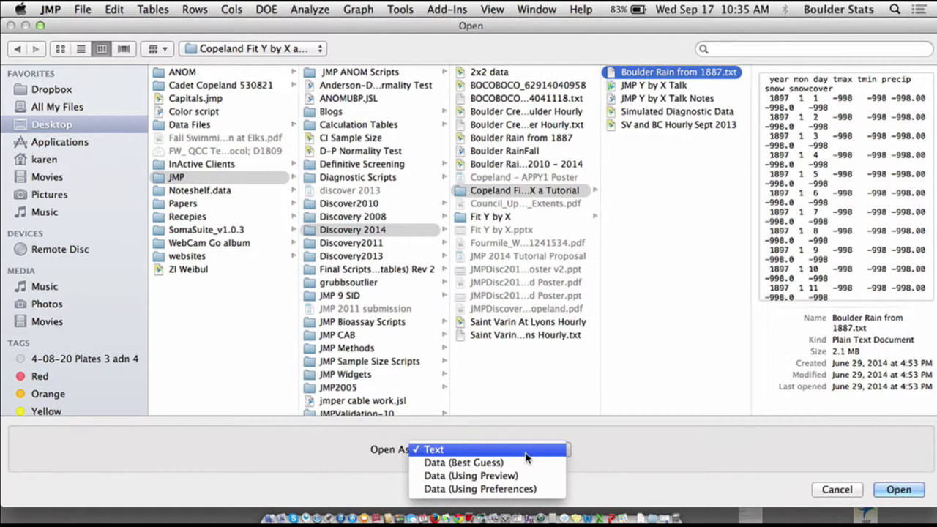
left_click(527, 449)
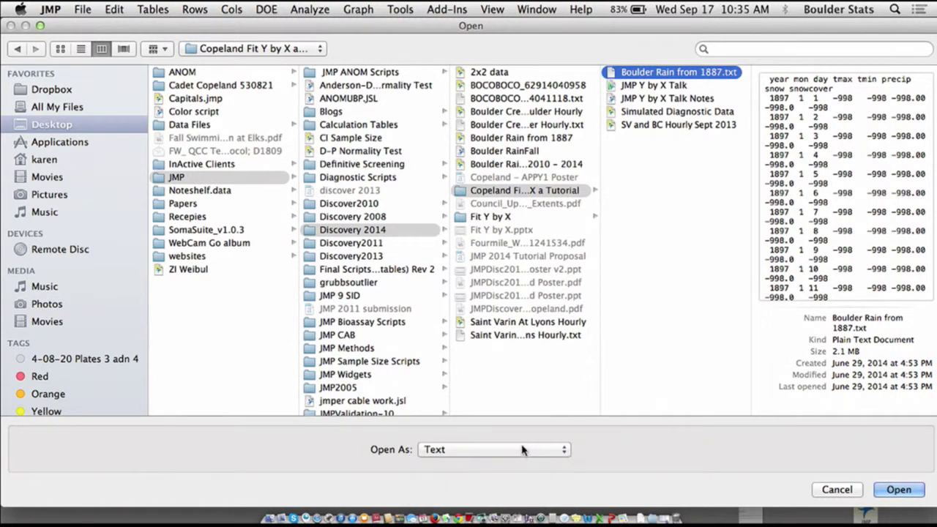
left_click(524, 450)
left_click(763, 430)
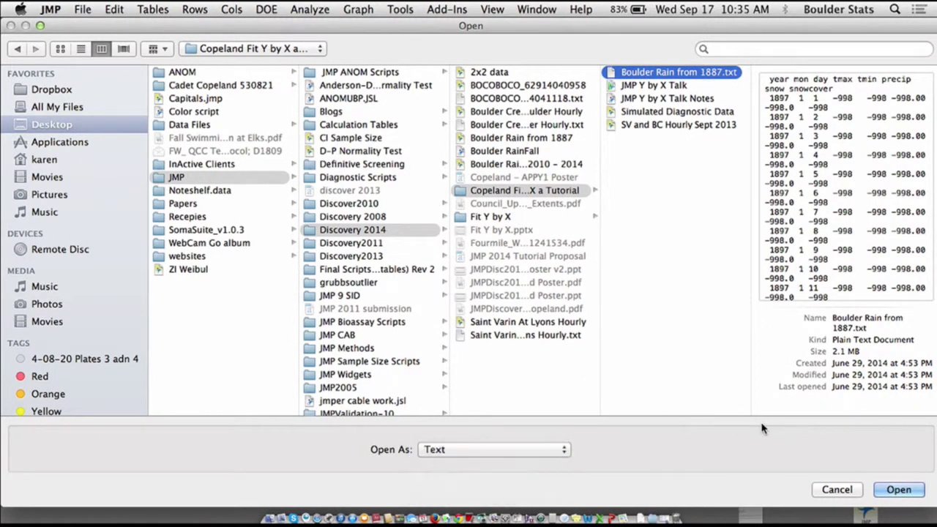
left_click(897, 490)
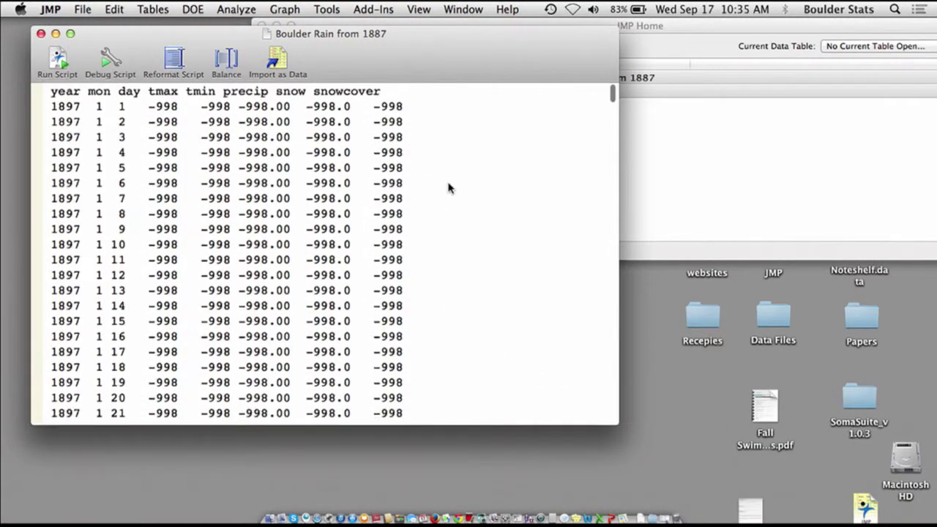
Look through the raw rainfall text, check the recent files and open windows, and close the text file
scroll(450, 188, "down", 10)
scroll(450, 188, "up", 10)
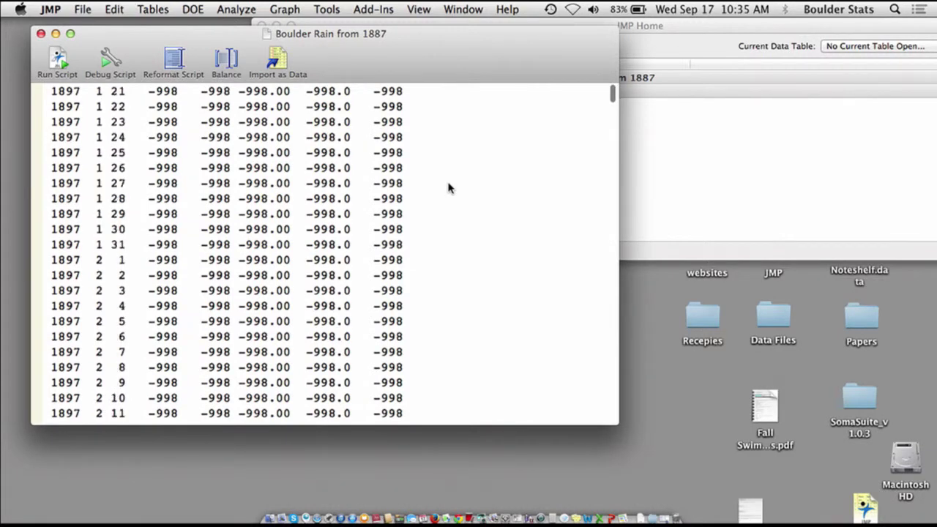
left_click(716, 141)
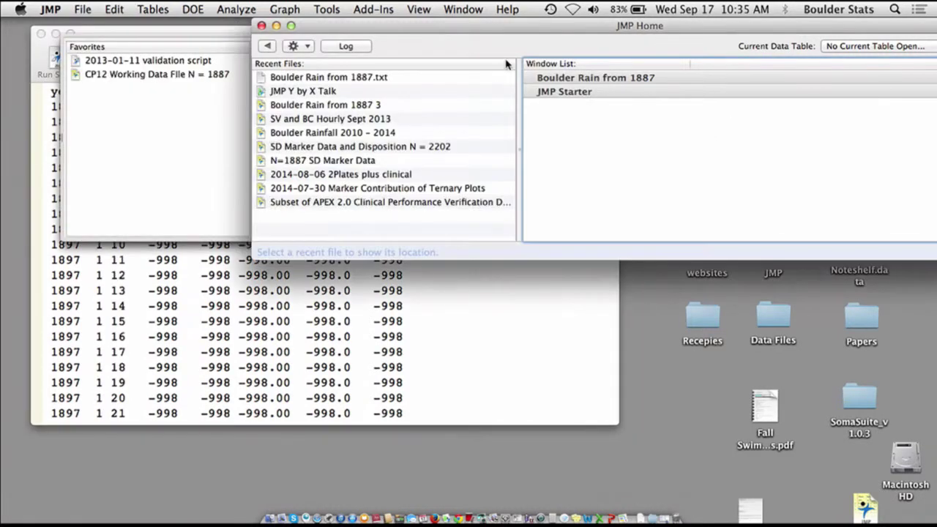
left_click(57, 99)
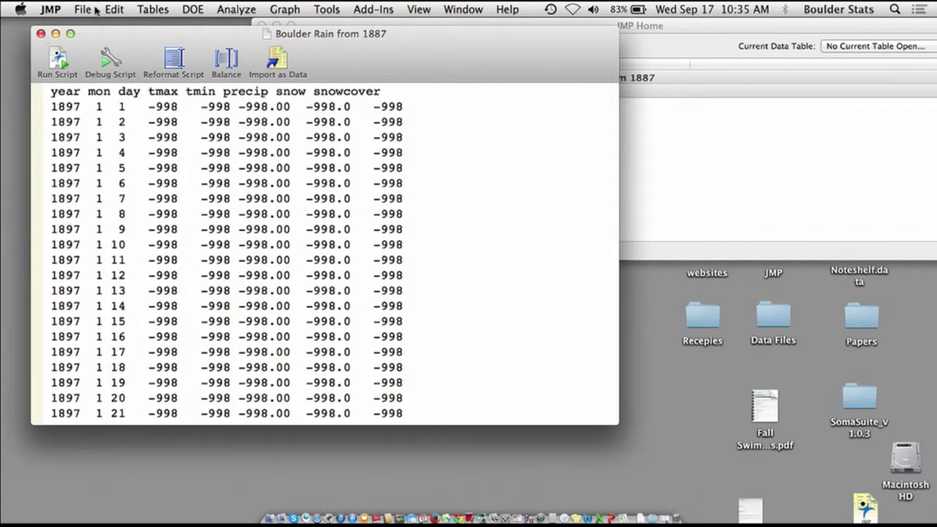
left_click(42, 34)
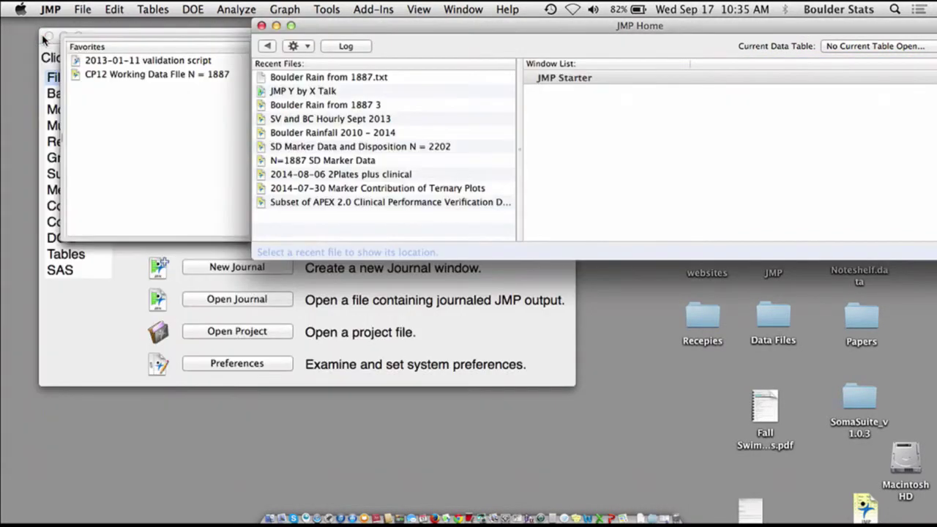
Reopen the recent file Boulder Rain from 1887.txt as a data table and close it
left_click(82, 8)
mouse_move(114, 56)
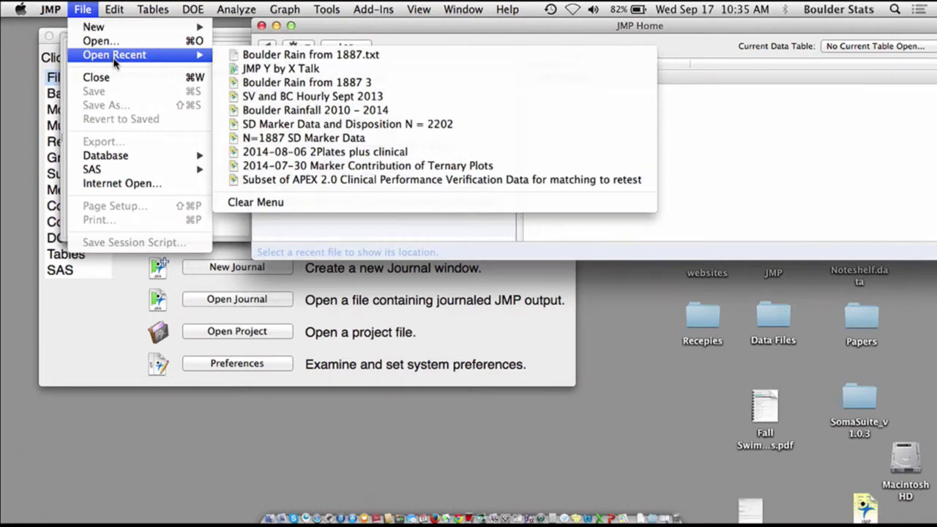
left_click(312, 59)
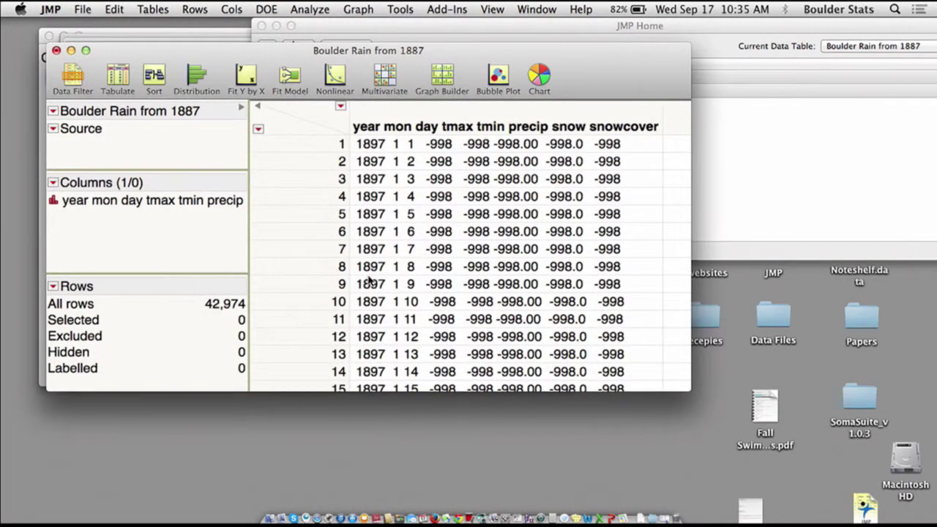
left_click(57, 50)
left_click(333, 173)
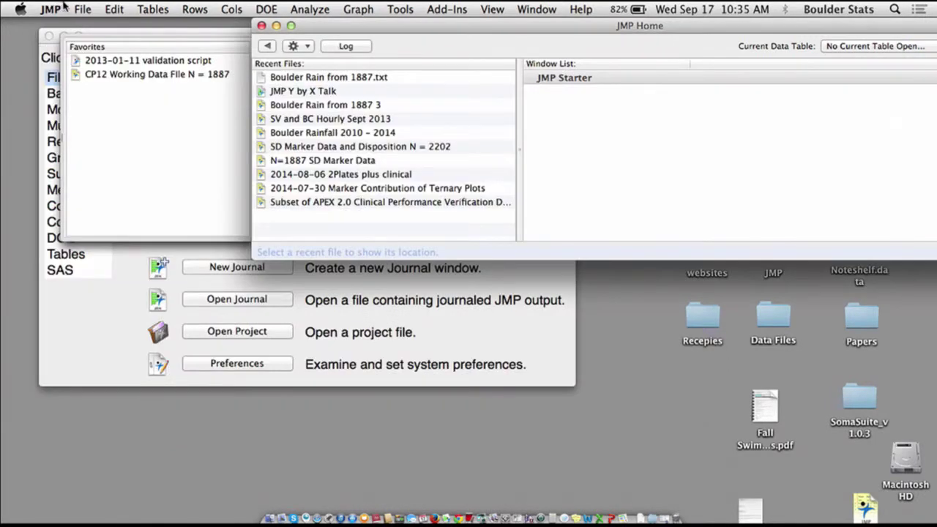
Open Boulder Rain from 1887.txt for import as Data (Using Preview)
left_click(76, 8)
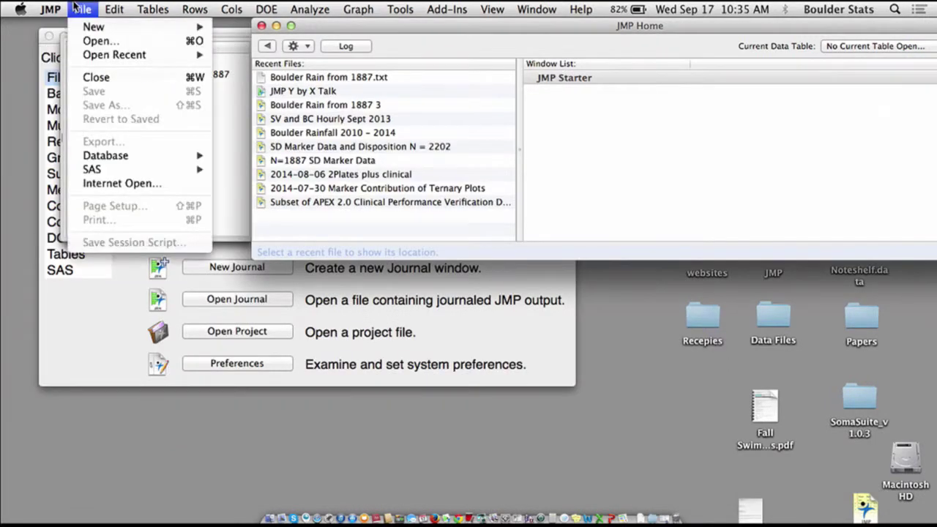
left_click(86, 43)
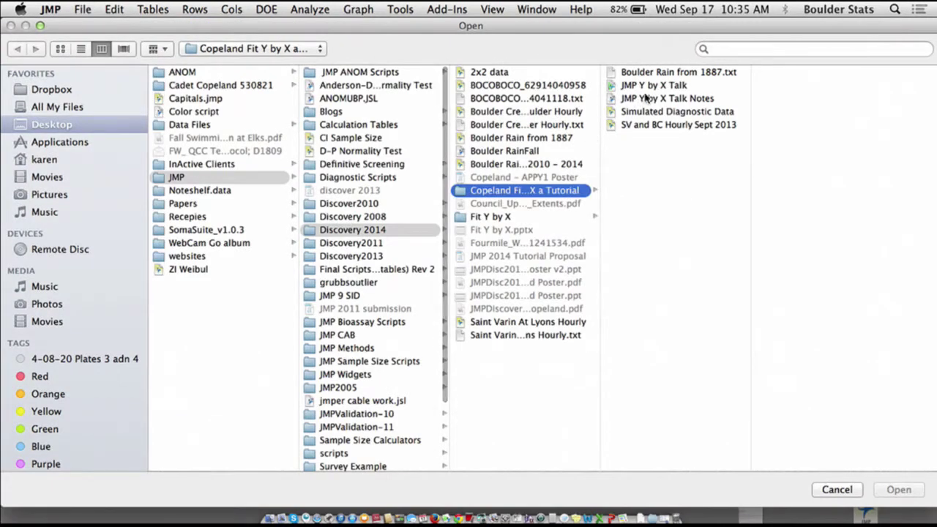
left_click(644, 73)
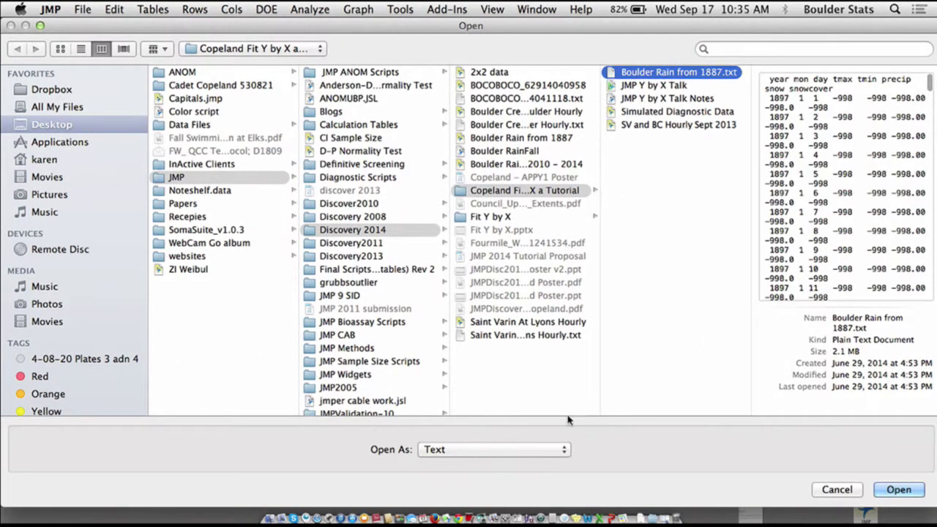
left_click(523, 449)
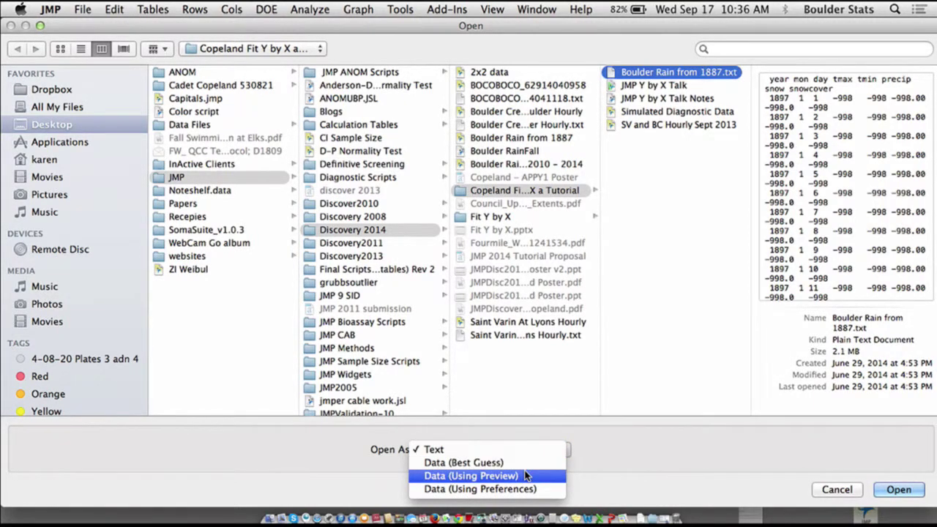
left_click(525, 476)
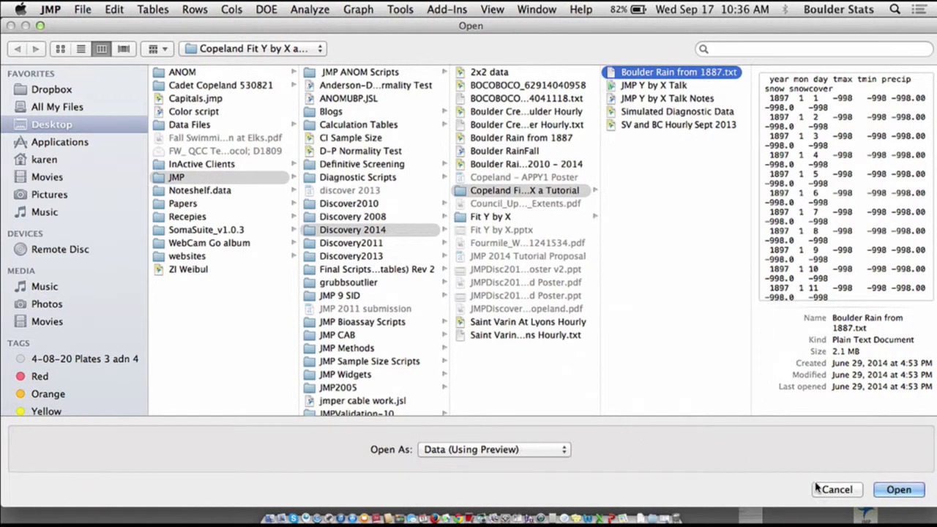
left_click(884, 492)
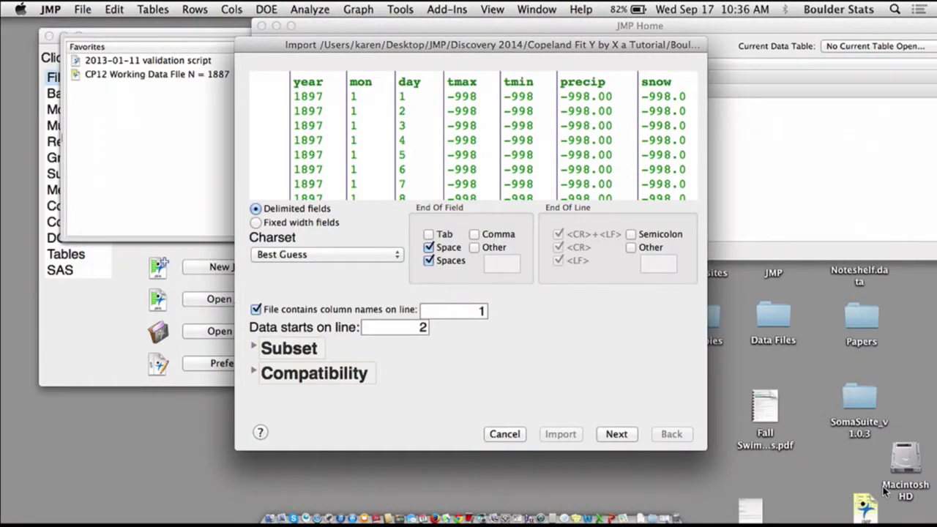
Widen the import preview to fit all columns through snowcover and accept the space-delimited field settings
left_click_drag(346, 48, 262, 35)
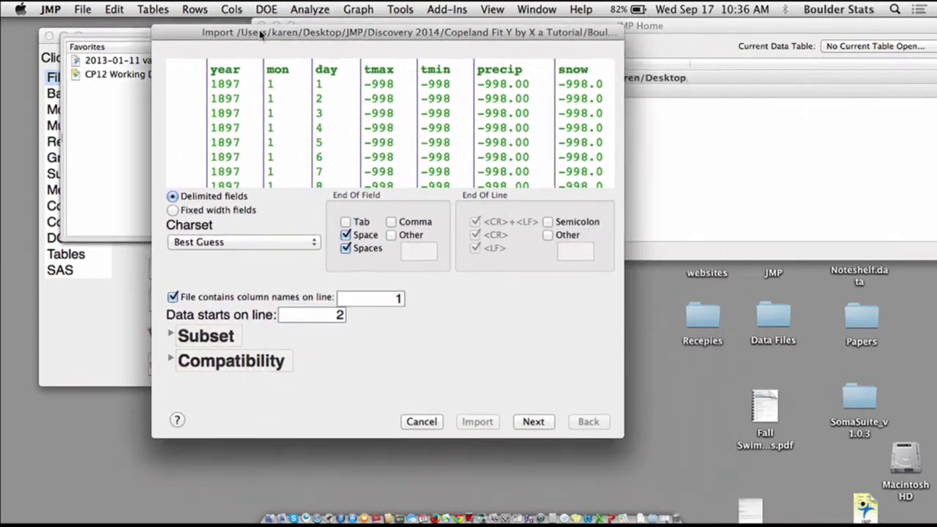
left_click_drag(624, 433, 789, 435)
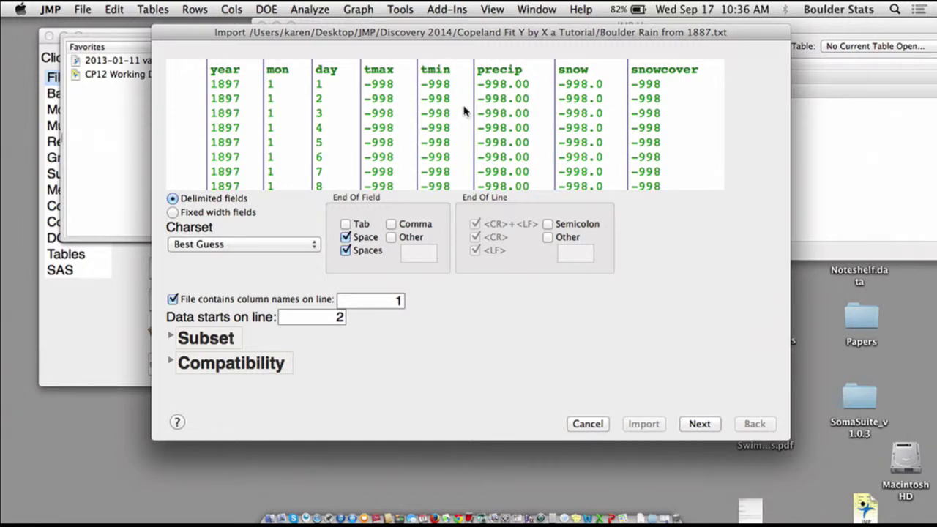
left_click(701, 425)
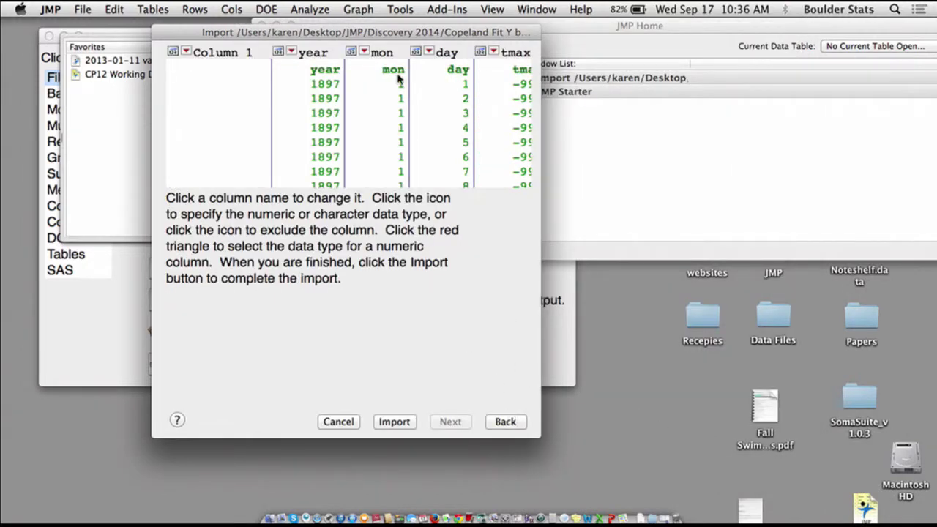
Examine the year, mon and day column names and the numeric format options for tmax in the import preview
left_click(308, 50)
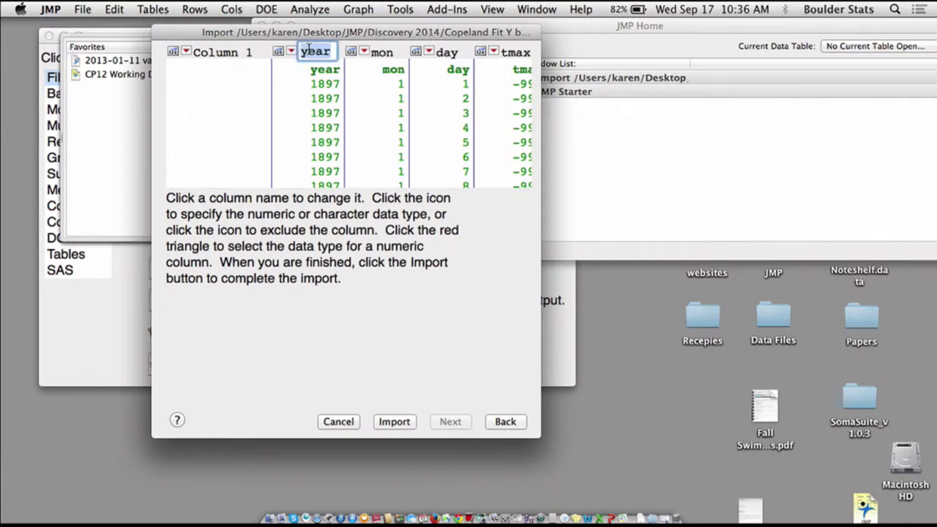
left_click(383, 52)
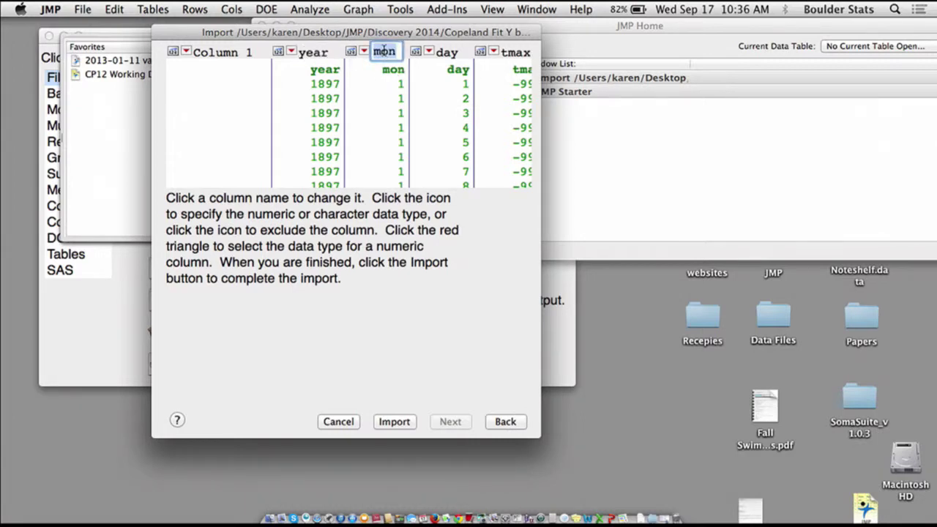
left_click(453, 53)
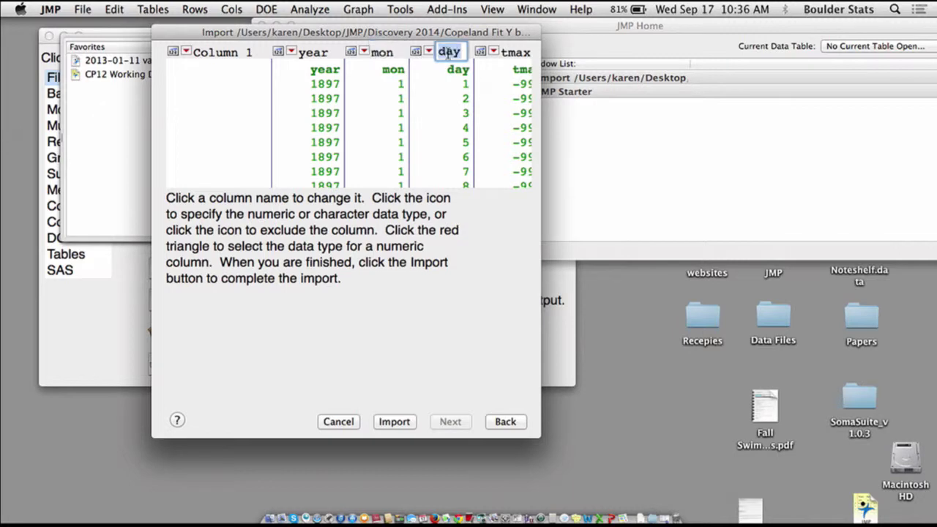
left_click(494, 53)
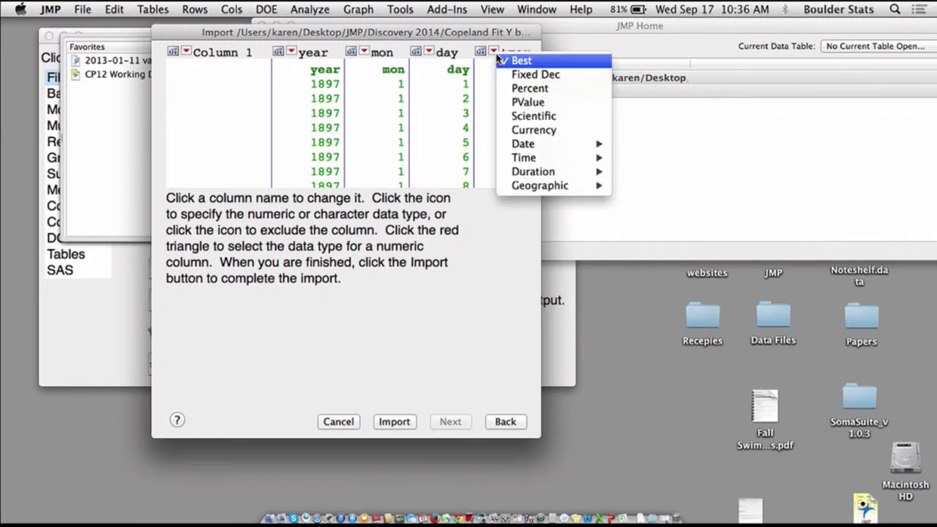
left_click(248, 103)
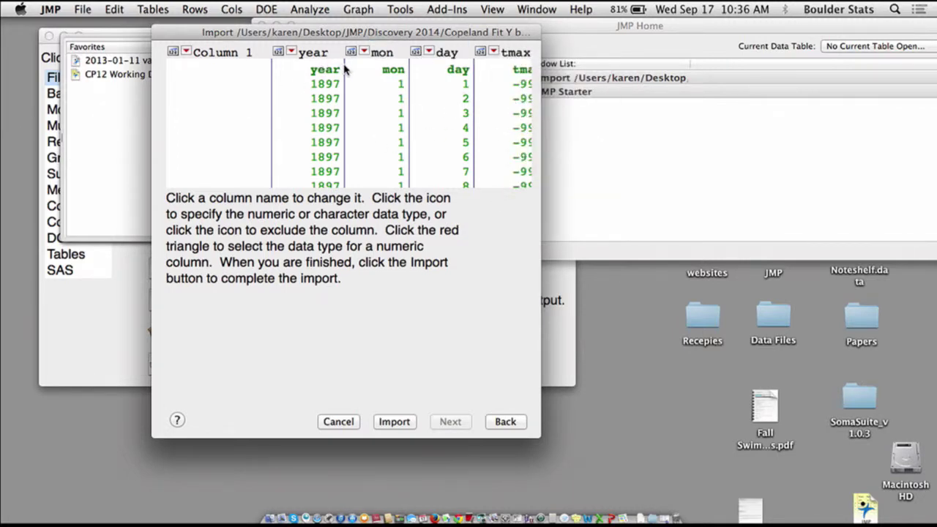
scroll(407, 69, "right", 10)
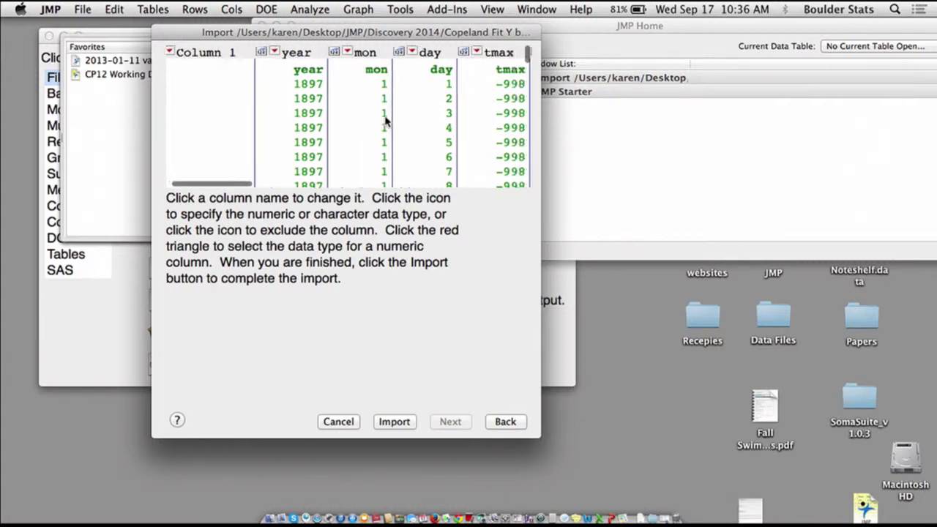
scroll(404, 69, "left", 10)
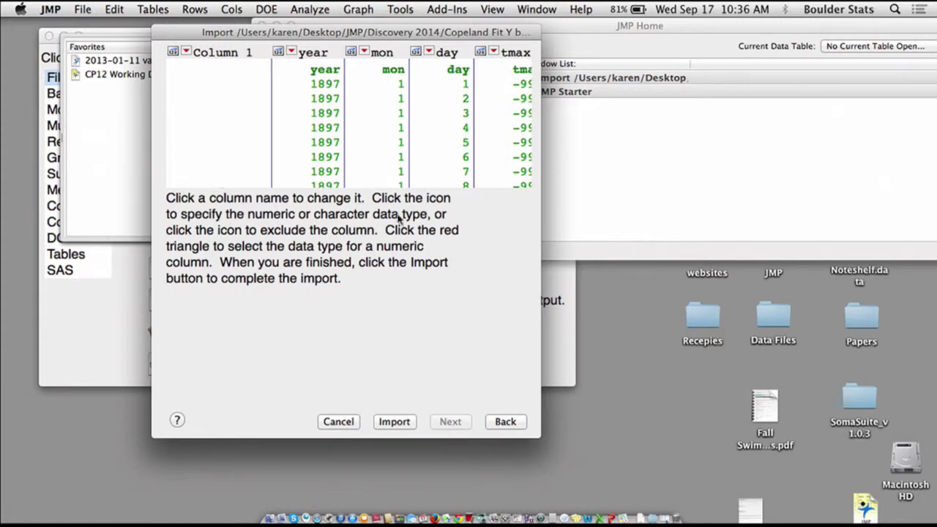
Import the rainfall data and enlarge the resulting table window to fit all its columns
left_click(397, 424)
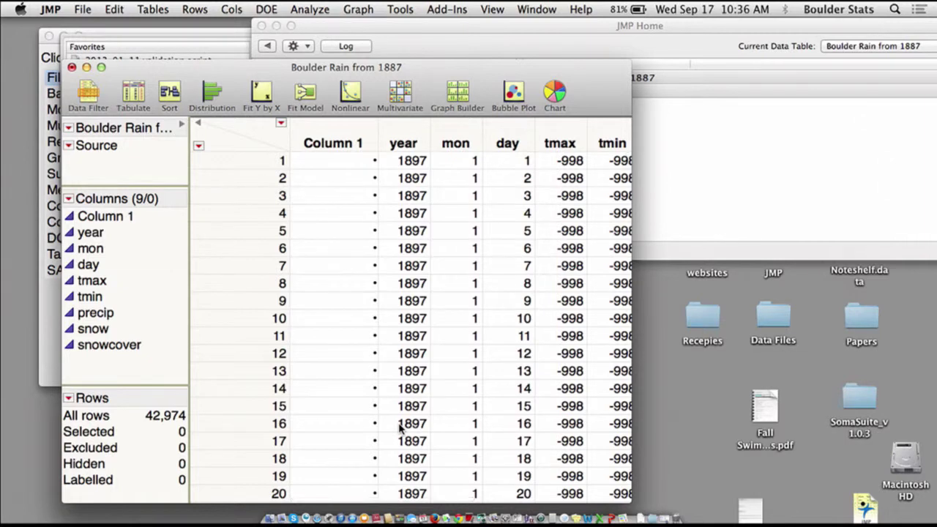
left_click_drag(432, 67, 402, 25)
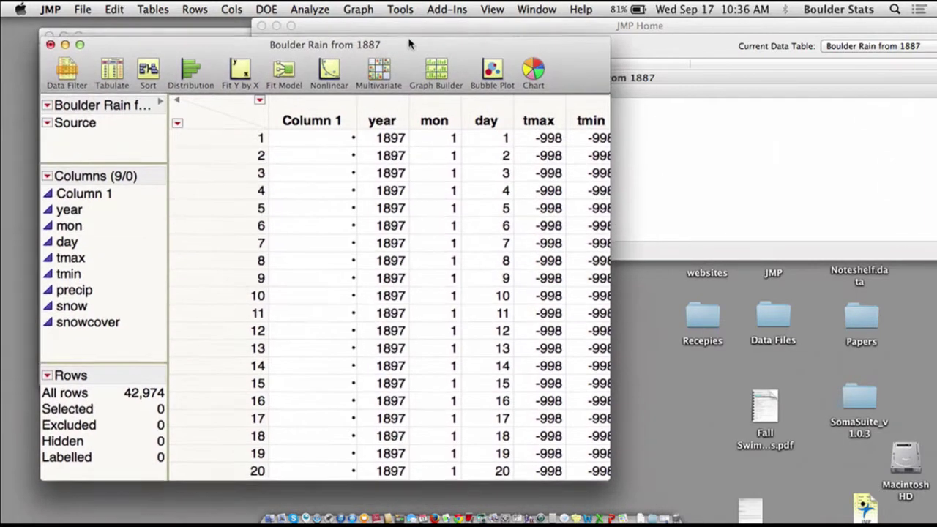
left_click_drag(602, 458, 848, 448)
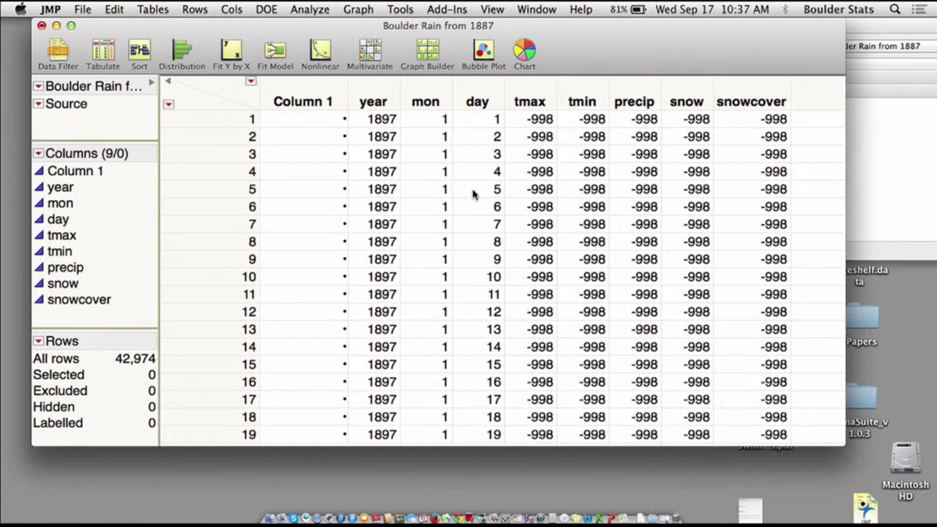
Look through the imported rainfall rows down to the last record and return to the first row
scroll(393, 134, "down", 20)
left_click_drag(842, 121, 871, 452)
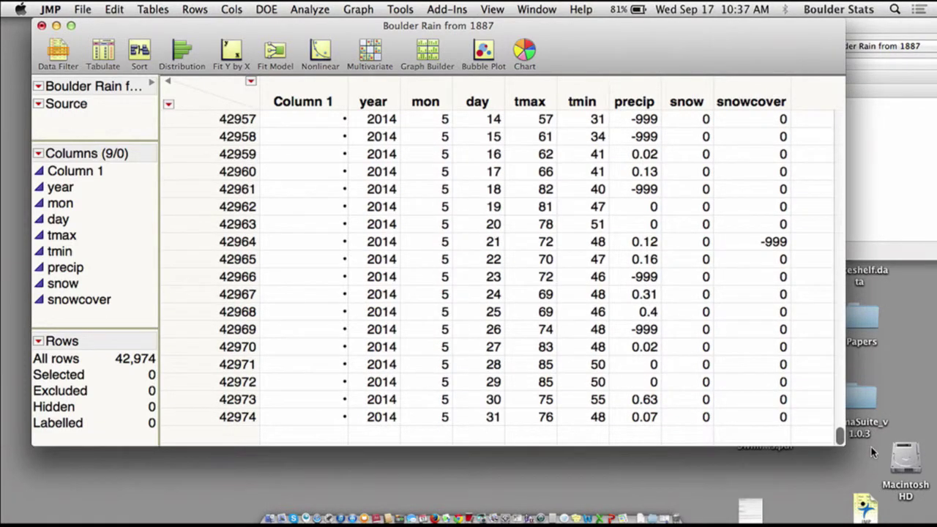
left_click_drag(839, 435, 839, 122)
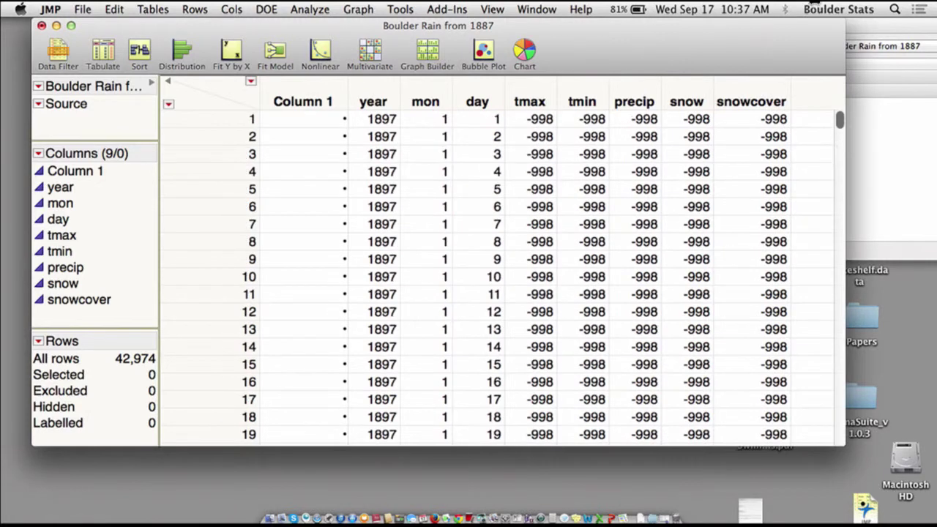
Select all cells matching -998 in the precip column and clear them to missing values
left_click(637, 88)
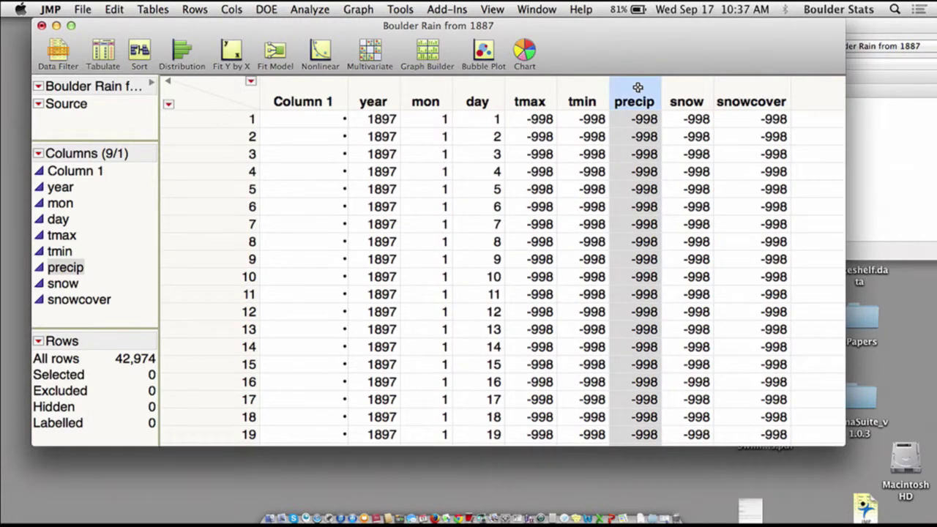
left_click(440, 97)
left_click(389, 95)
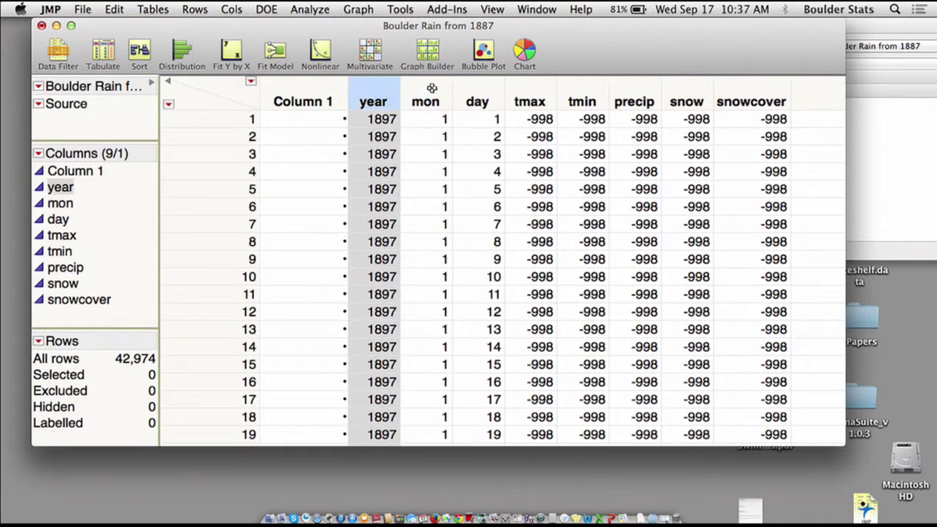
left_click(643, 85)
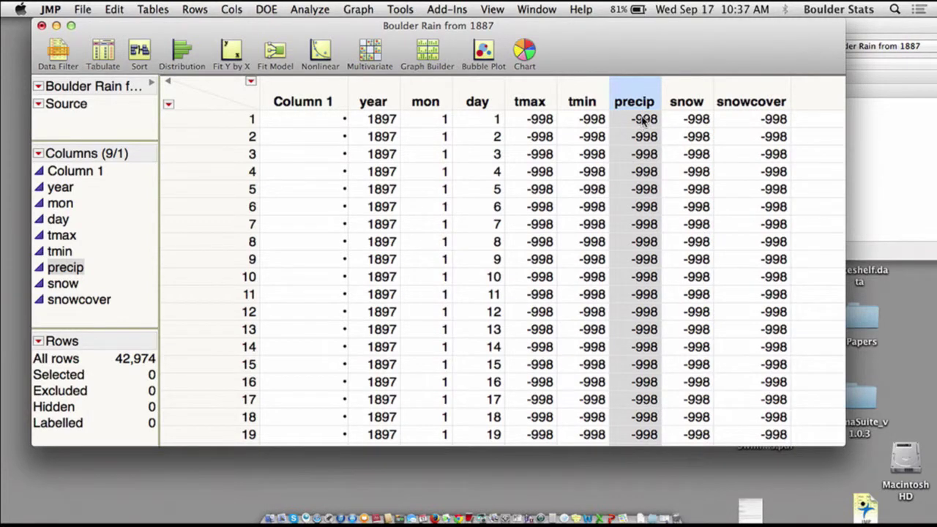
left_click(639, 138)
left_click(638, 123)
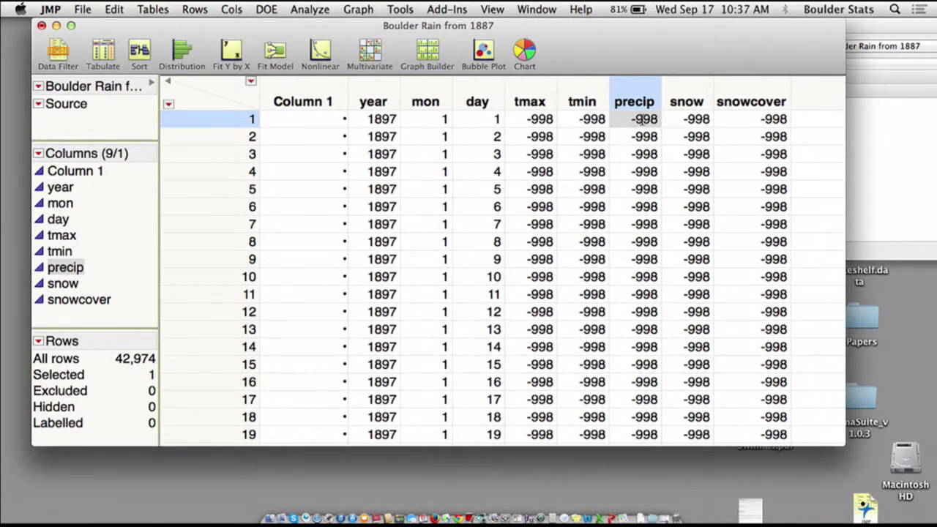
right_click(640, 120)
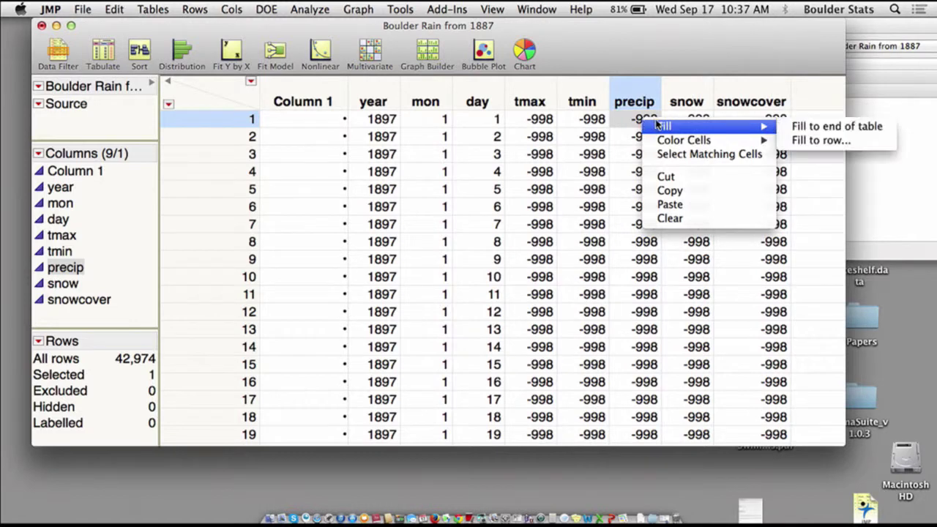
left_click(679, 154)
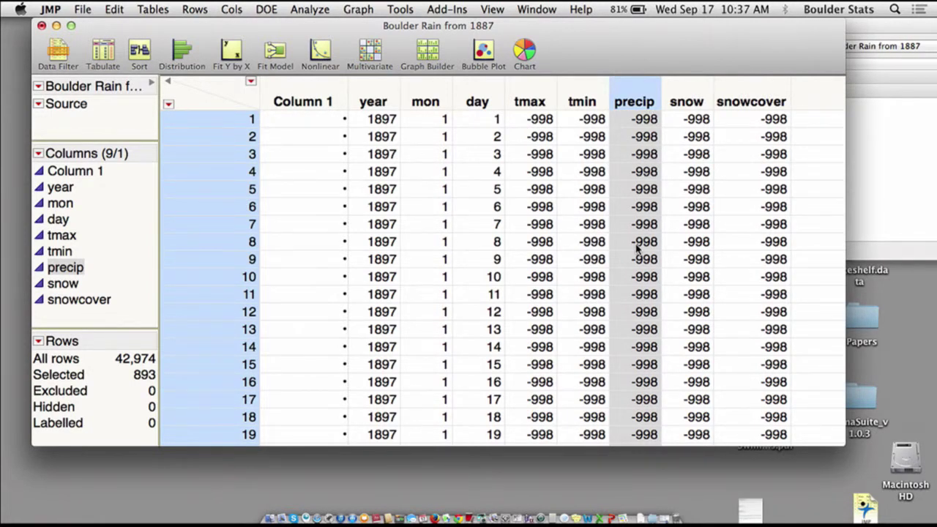
key("BackSpace")
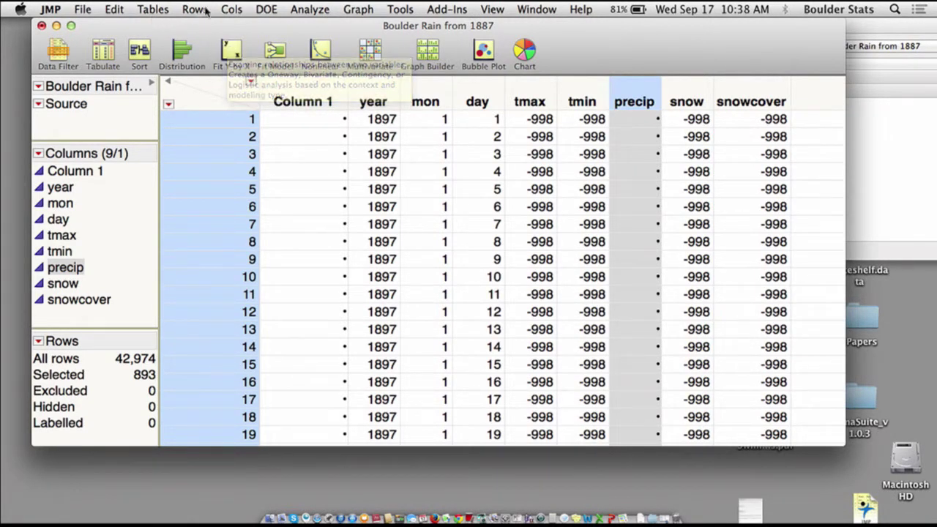
Run a Fit Y by X analysis with precip as the response and year as the factor
left_click(322, 9)
left_click(323, 40)
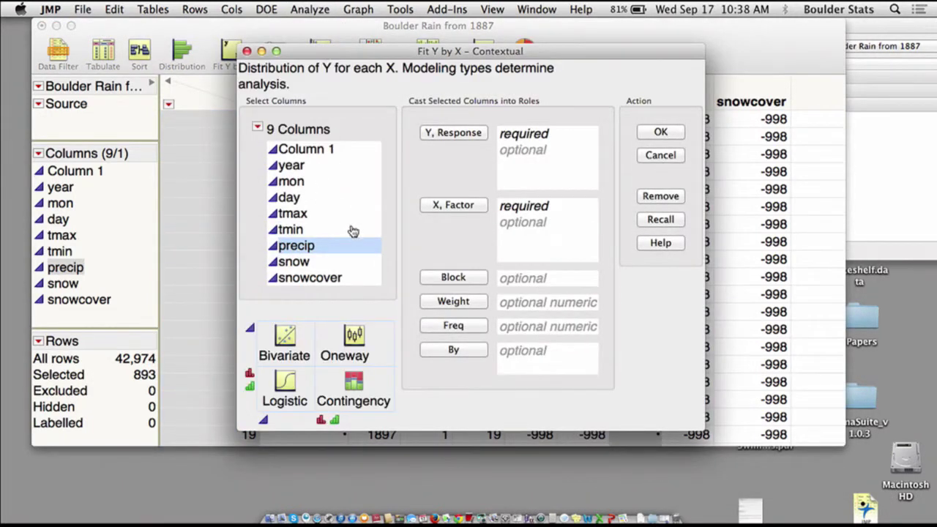
left_click_drag(338, 245, 534, 147)
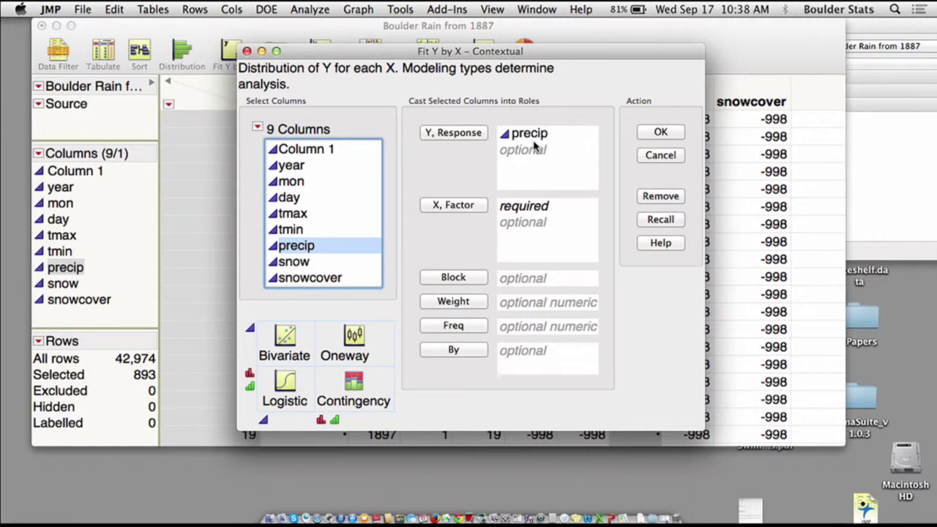
left_click(324, 169)
left_click(450, 205)
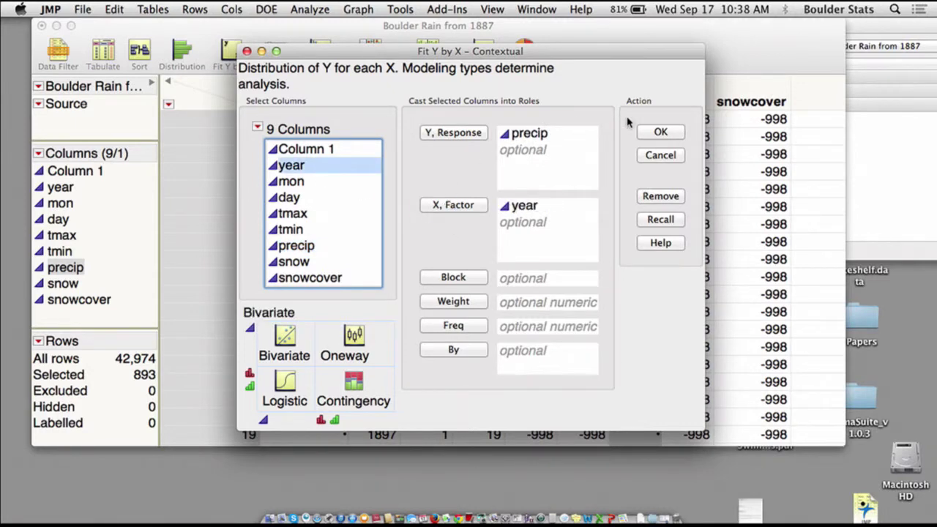
left_click(655, 131)
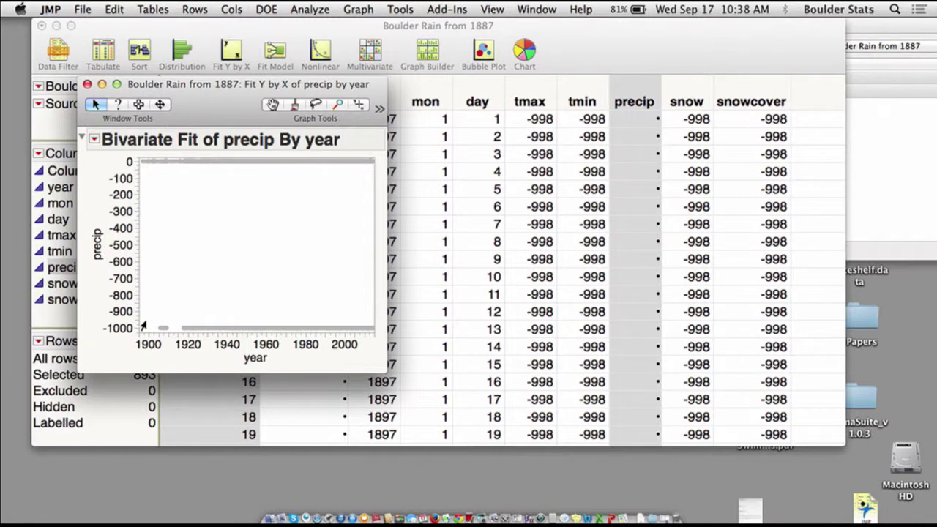
Select the points near -1000 before about 1940 in the plot and turn on Automatic Recalc for the analysis
left_click_drag(152, 316, 223, 332)
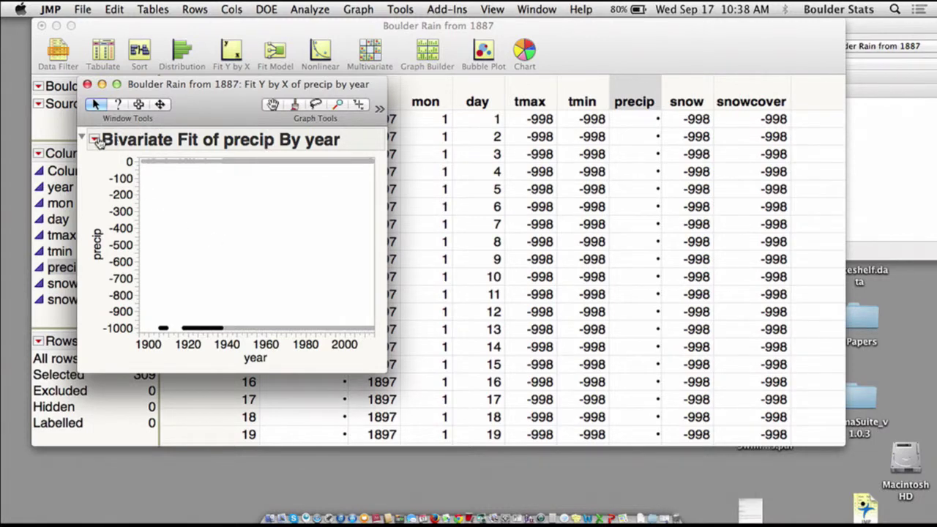
left_click(95, 140)
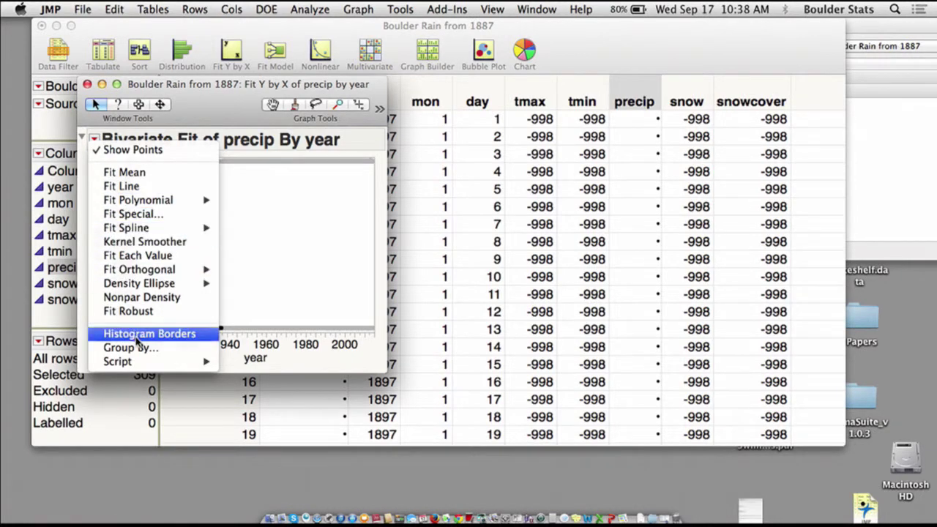
mouse_move(137, 362)
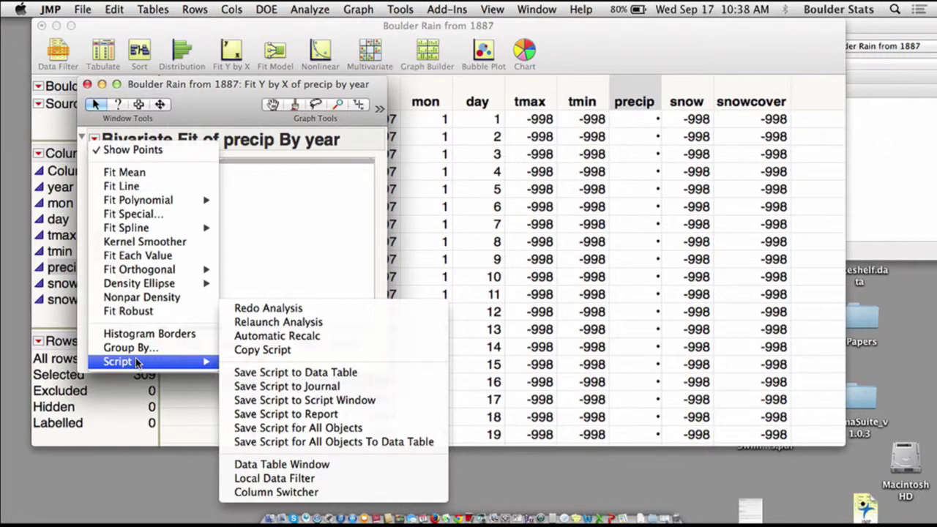
left_click(269, 336)
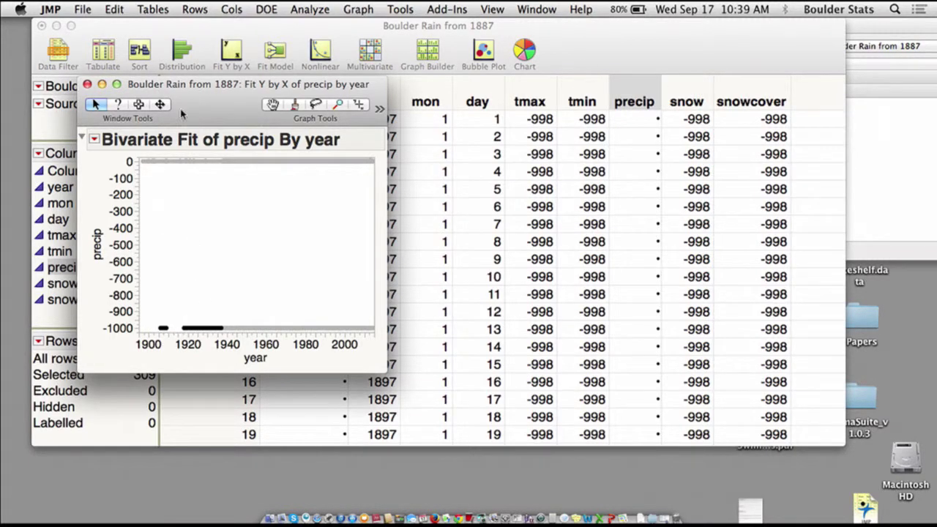
Find the first selected row in the data table, cut the selected rows' -999 precip values, and clear the selection
left_click(620, 41)
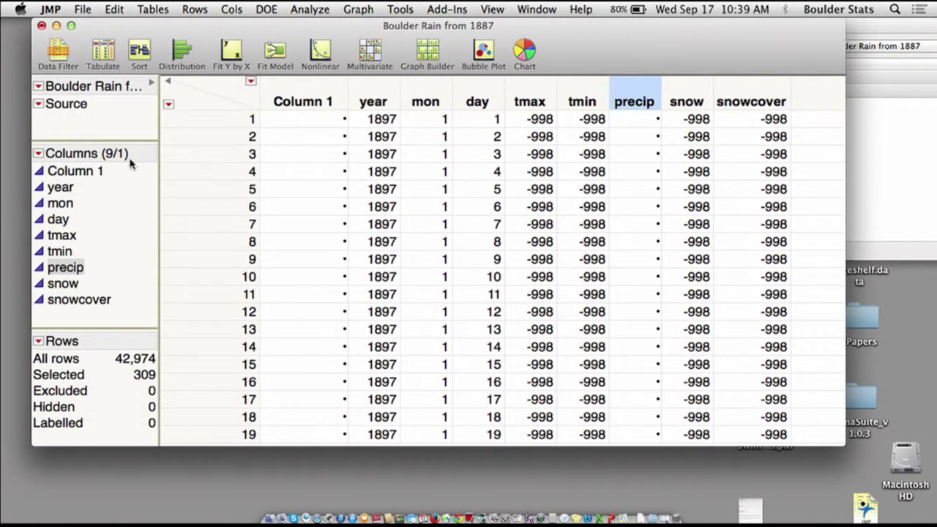
left_click(194, 10)
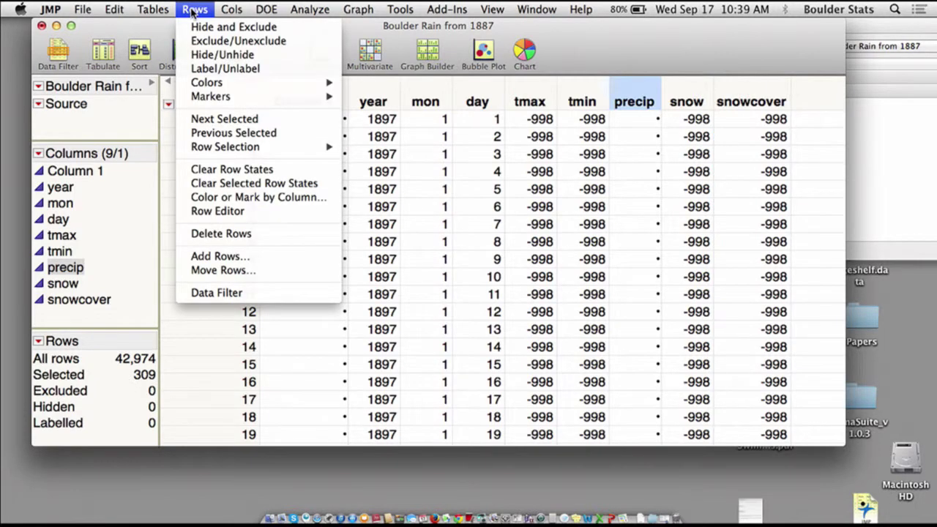
left_click(222, 121)
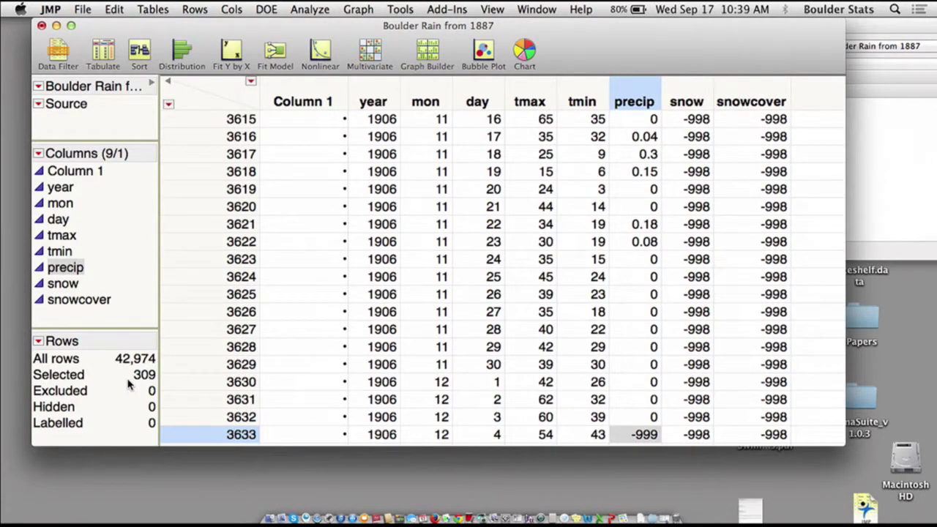
key("super+x")
scroll(713, 302, "down", 9)
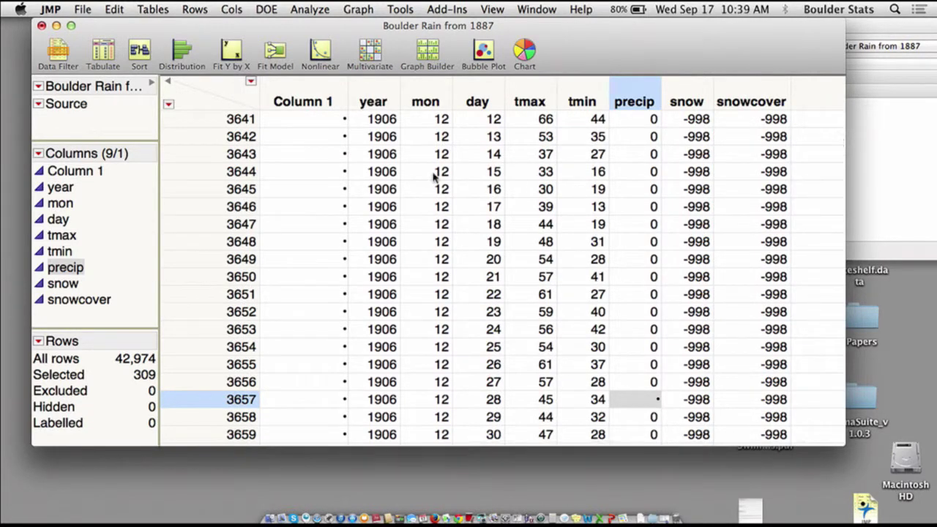
left_click(205, 109)
left_click(216, 96)
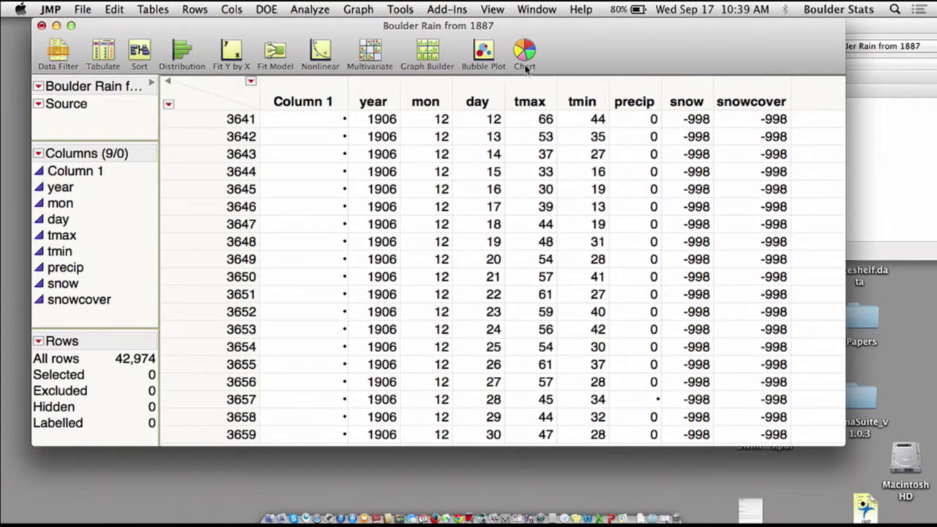
Rearrange the data table and precip by year plot windows so both are reachable, and check the plot's script options
left_click_drag(568, 35, 696, 73)
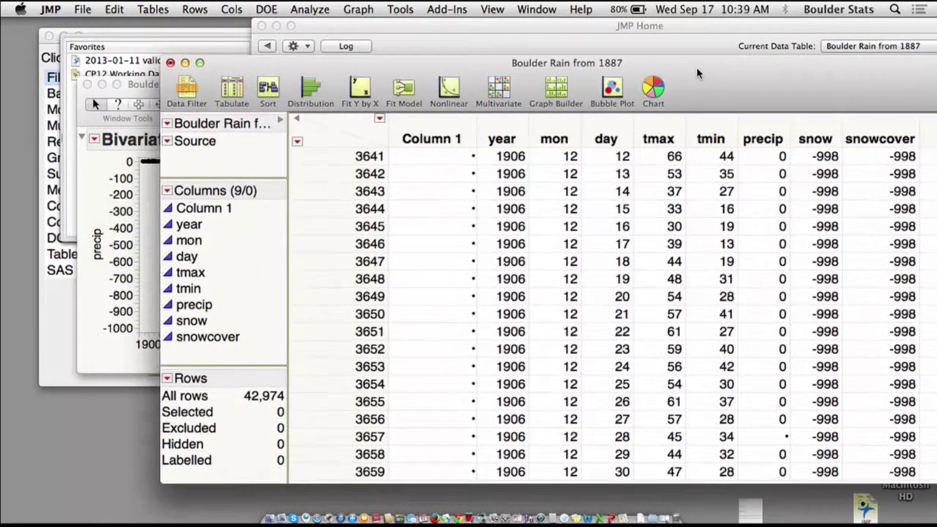
left_click(128, 96)
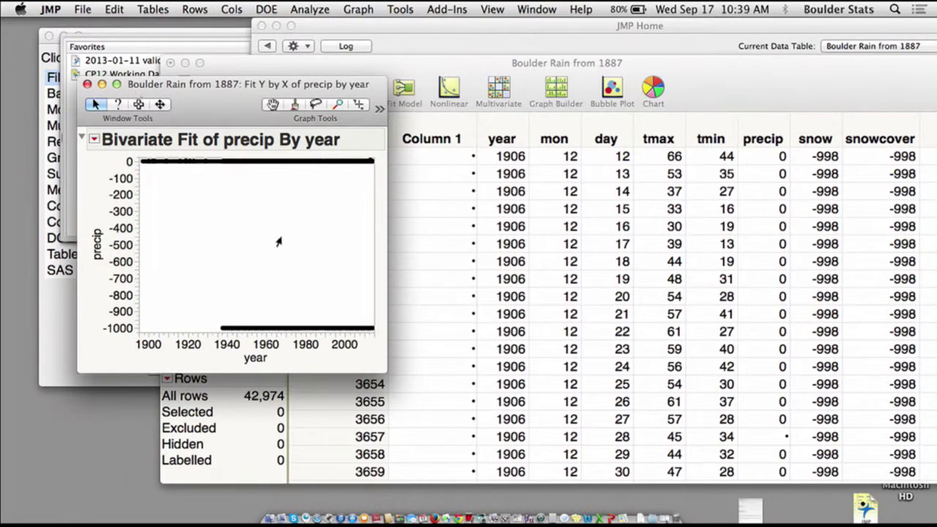
left_click_drag(215, 103, 167, 29)
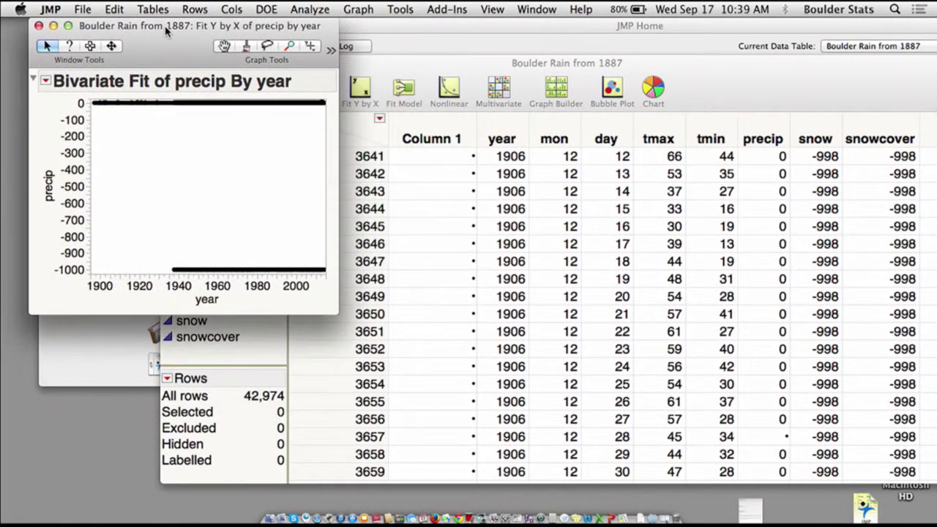
left_click(45, 80)
mouse_move(94, 310)
left_click(276, 200)
left_click_drag(461, 65, 388, 64)
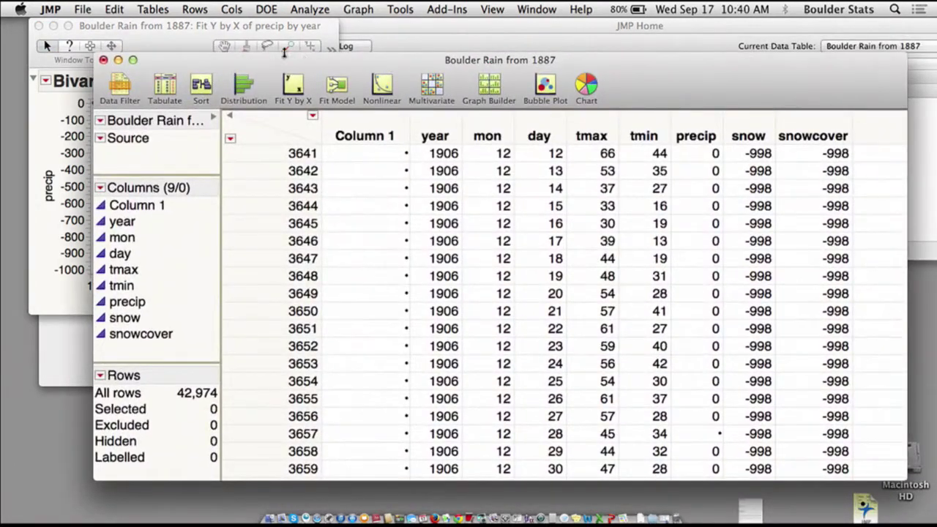
Select part of the remaining points near -1000 in the plot and go to their first row in the data table
left_click(129, 29)
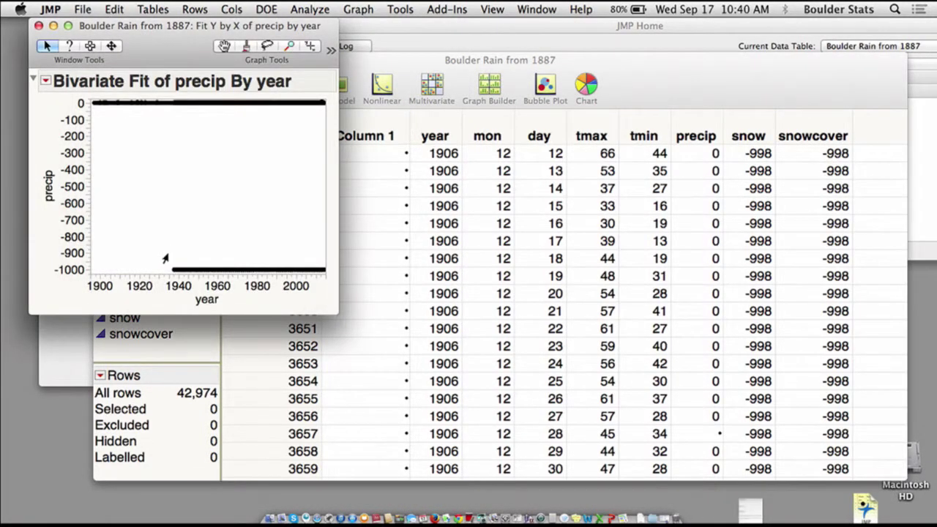
left_click_drag(162, 255, 243, 274)
left_click(675, 95)
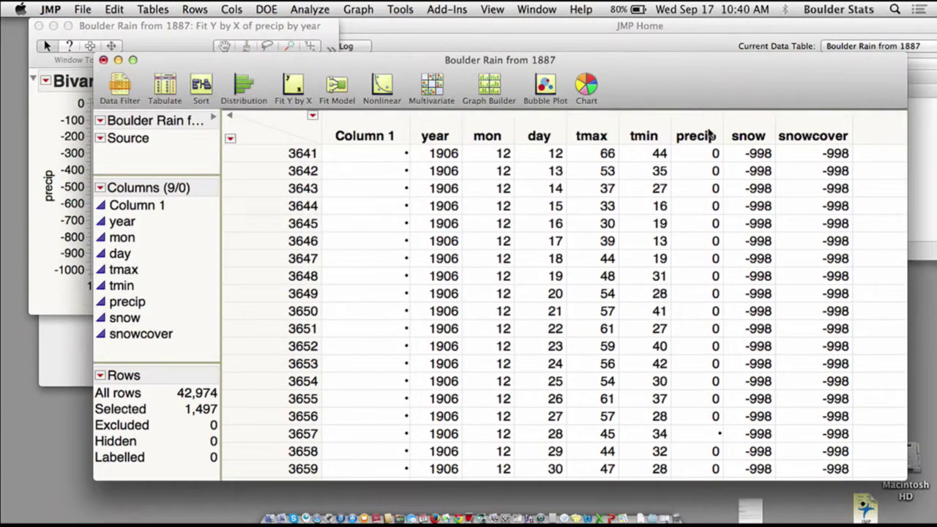
left_click(196, 8)
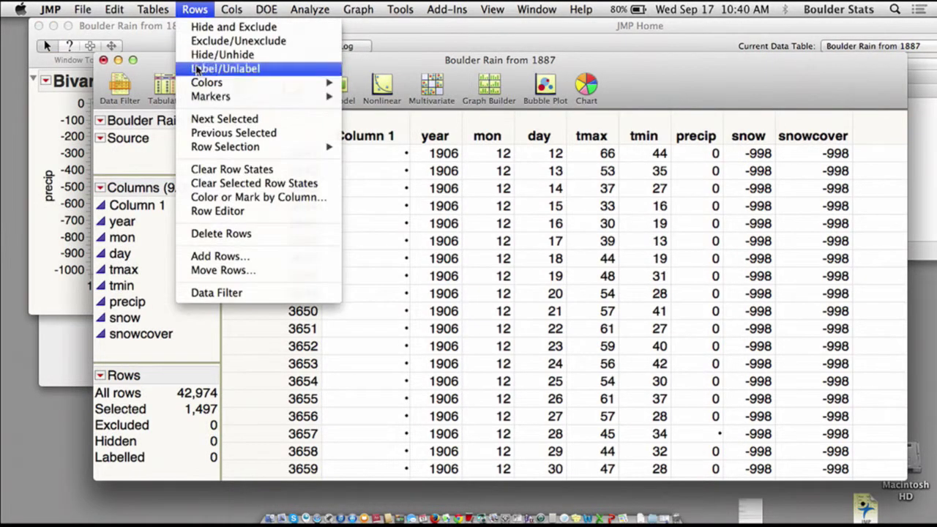
left_click(202, 118)
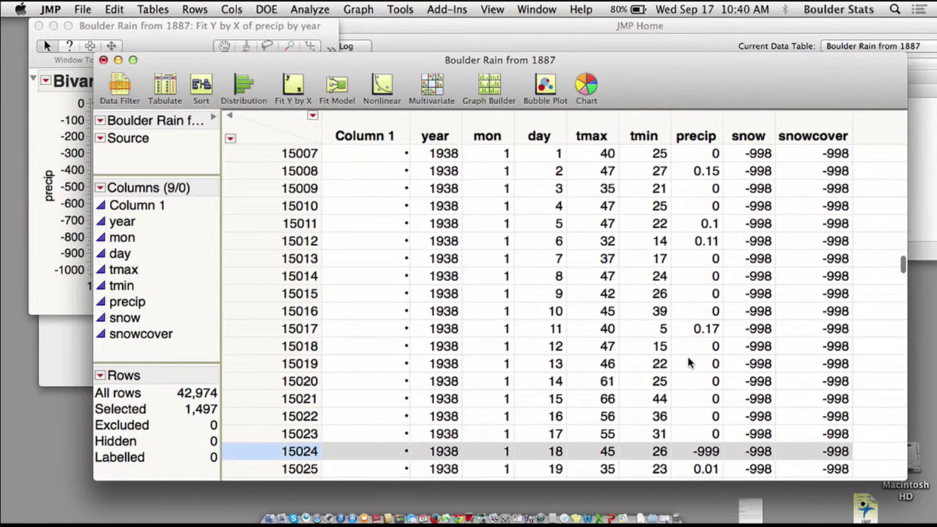
Select all cells matching -999 in the precip column and clear them, keeping the plot beside the table
left_click(707, 454)
right_click(708, 455)
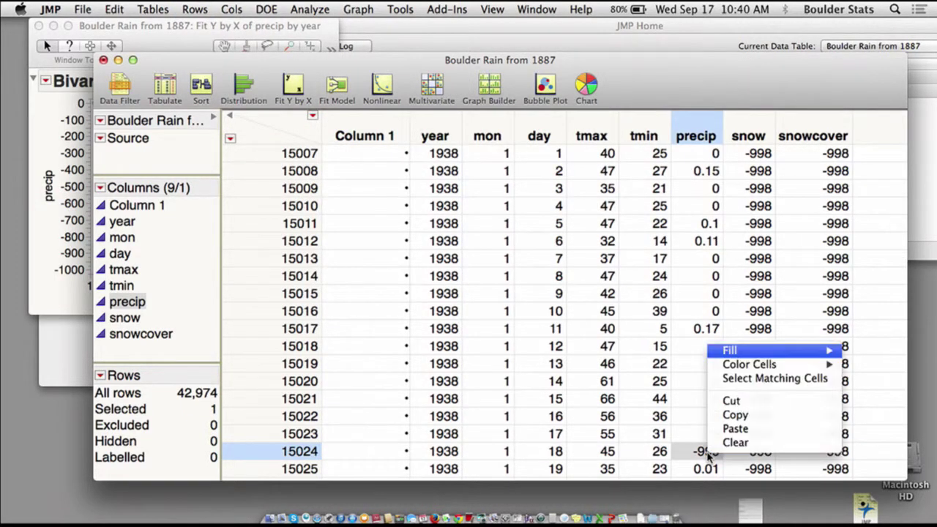
left_click(765, 379)
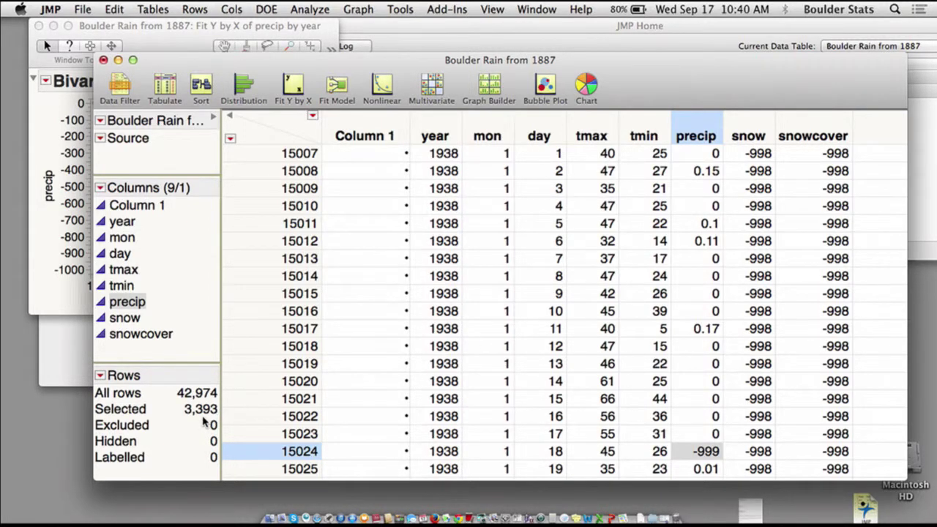
left_click_drag(169, 43, 139, 45)
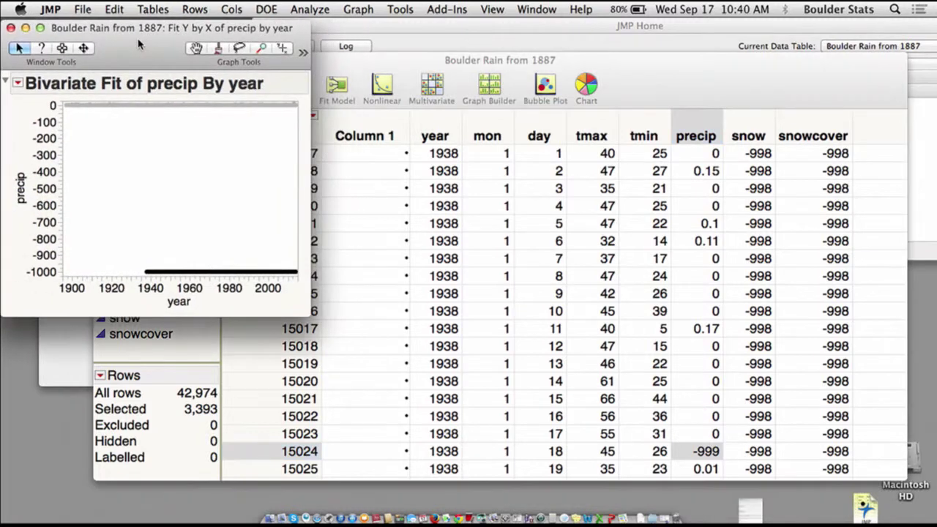
left_click_drag(381, 67, 565, 58)
key("BackSpace")
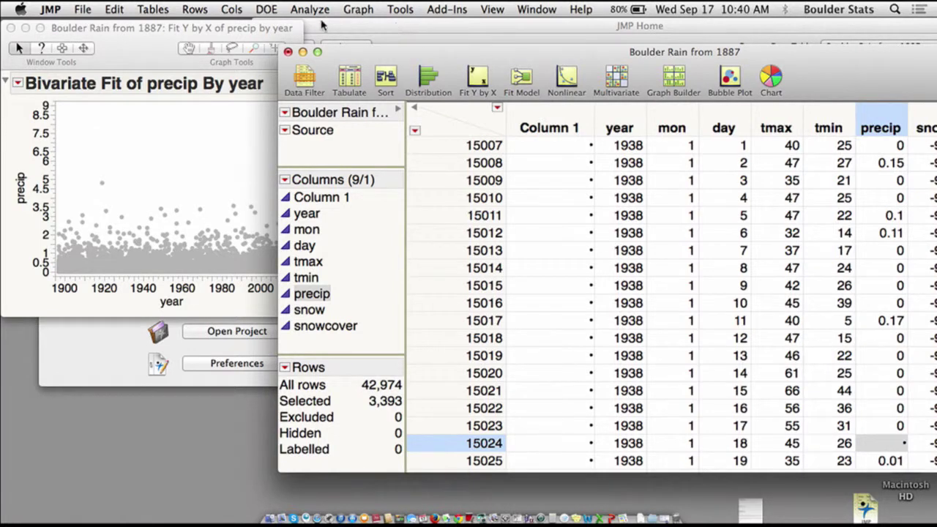
Deselect the points, enlarge the precip by year plot, and extend its precip axis to about 9.5
left_click(203, 131)
left_click(199, 129)
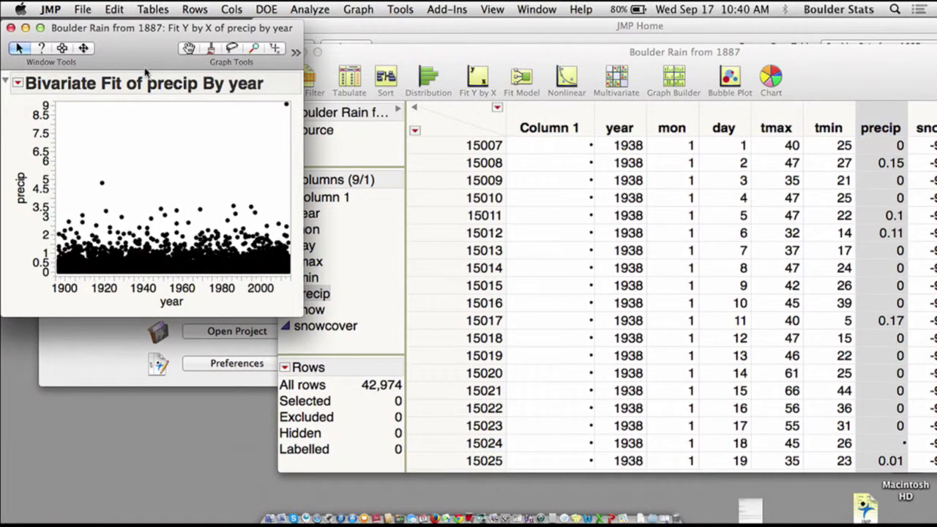
left_click_drag(142, 54, 222, 52)
mouse_move(379, 310)
left_mouse_down()
mouse_move(652, 377)
mouse_move(755, 414)
left_mouse_up()
left_click_drag(369, 273, 697, 385)
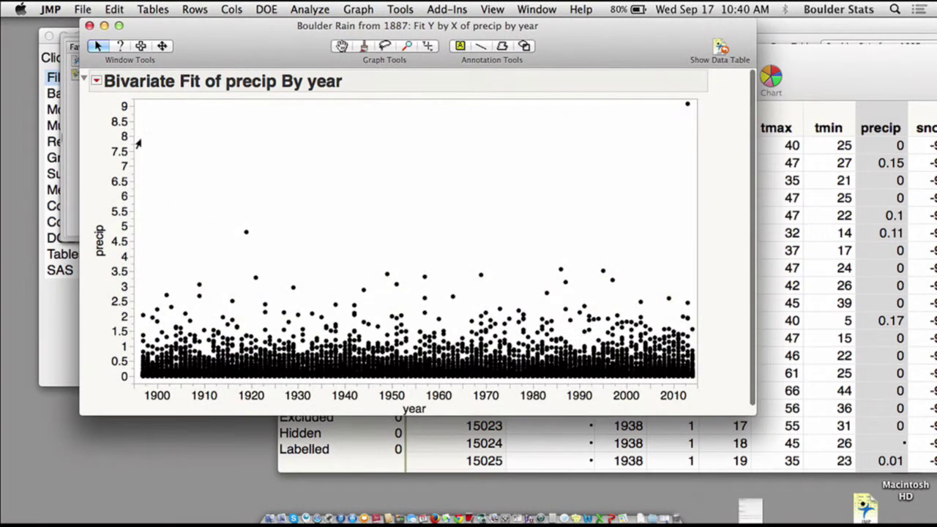
left_click_drag(121, 124, 125, 138)
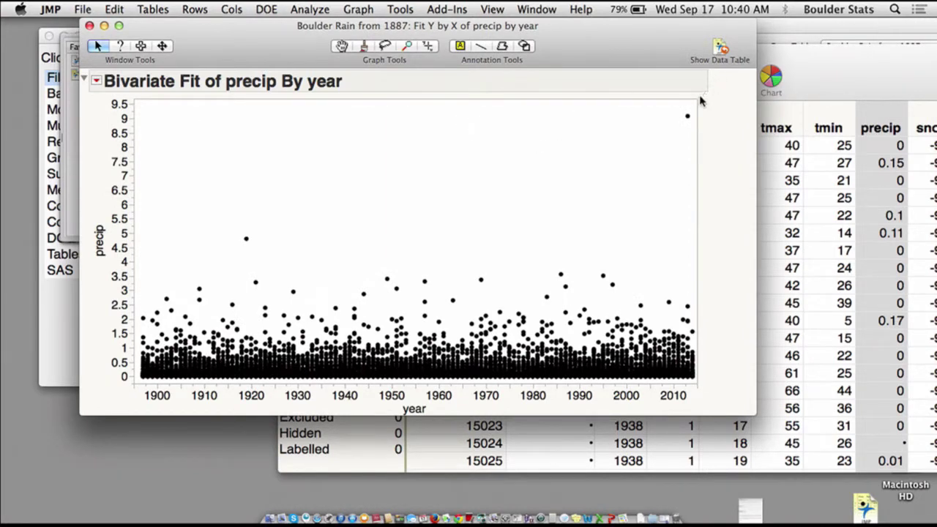
Inspect the highest 2013 point in the plot and set the day column as a label column in the data table
mouse_move(687, 121)
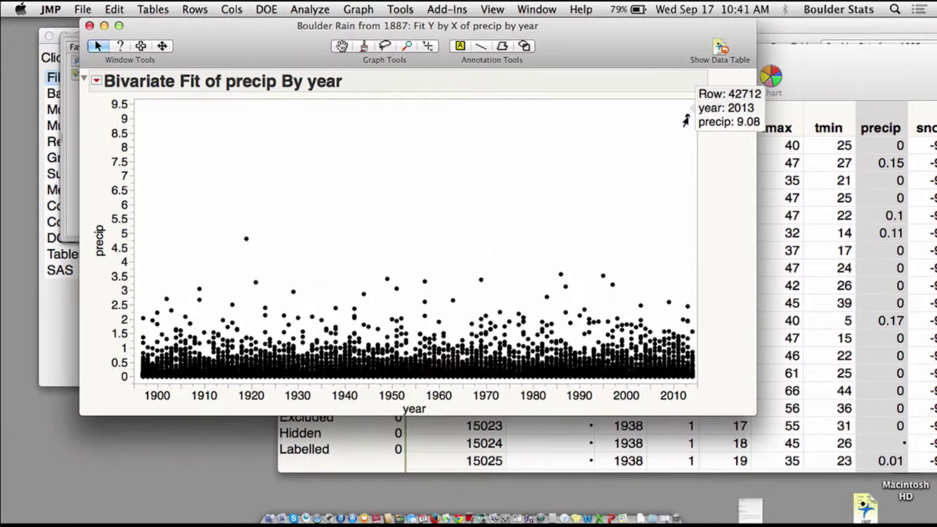
left_click(871, 64)
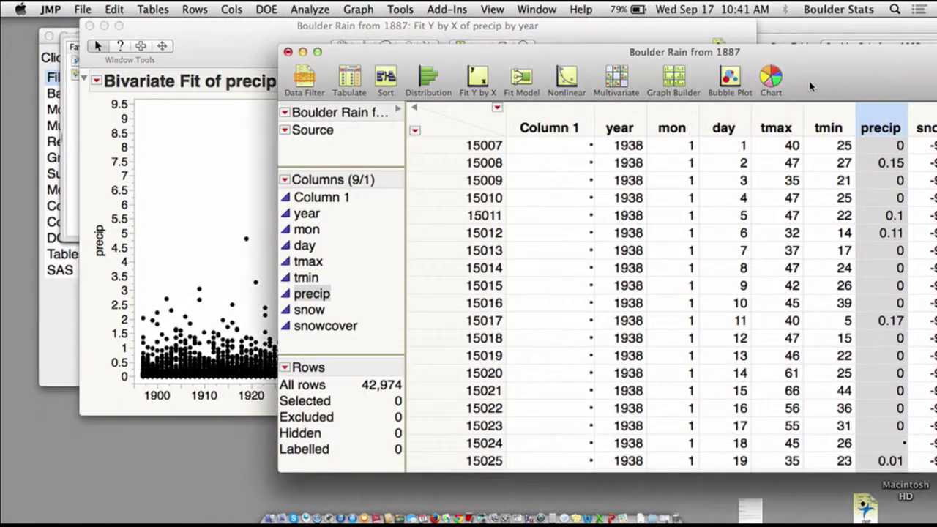
left_click(722, 113)
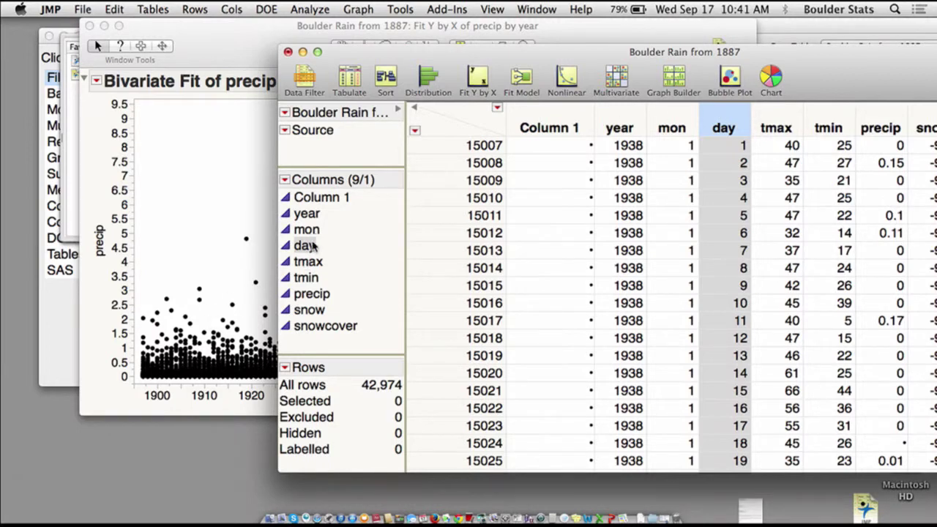
left_click(285, 180)
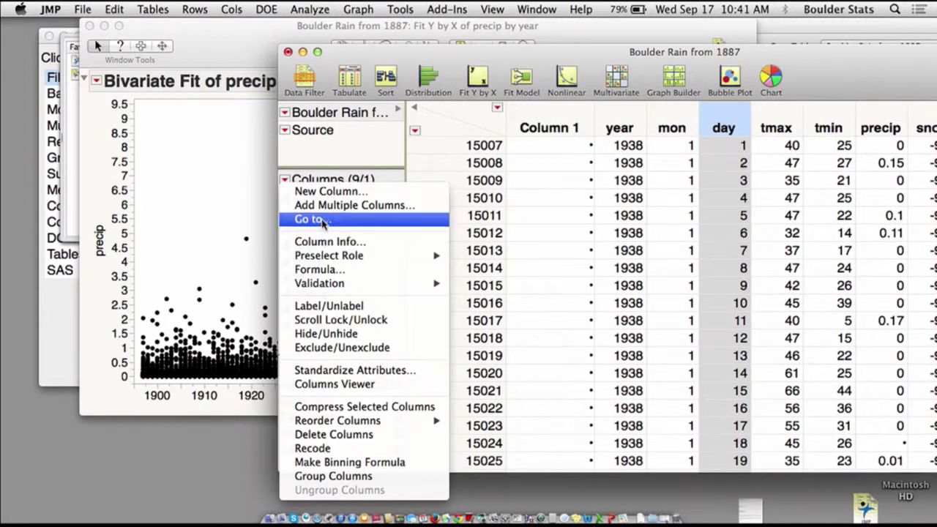
left_click(349, 306)
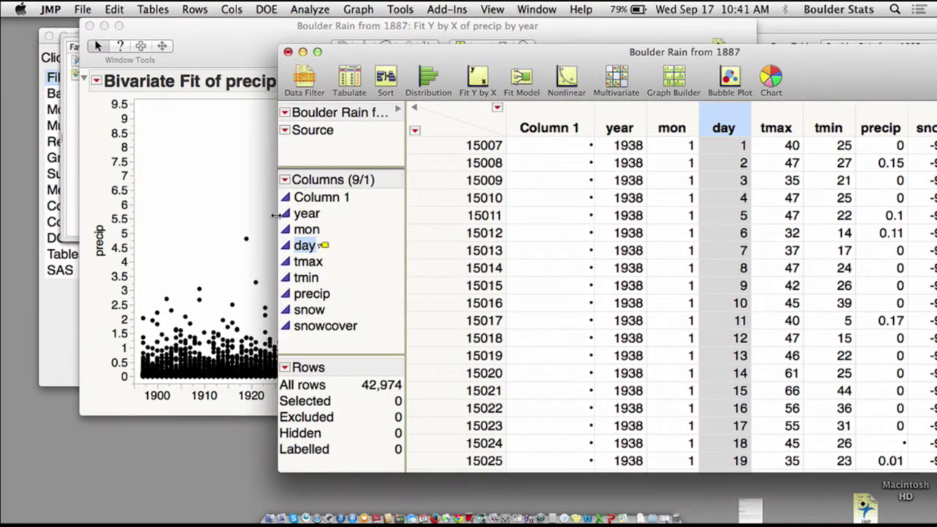
Pin the data label of the highest 2013 point in the plot and enlarge the plot window so the label fits
left_click(220, 168)
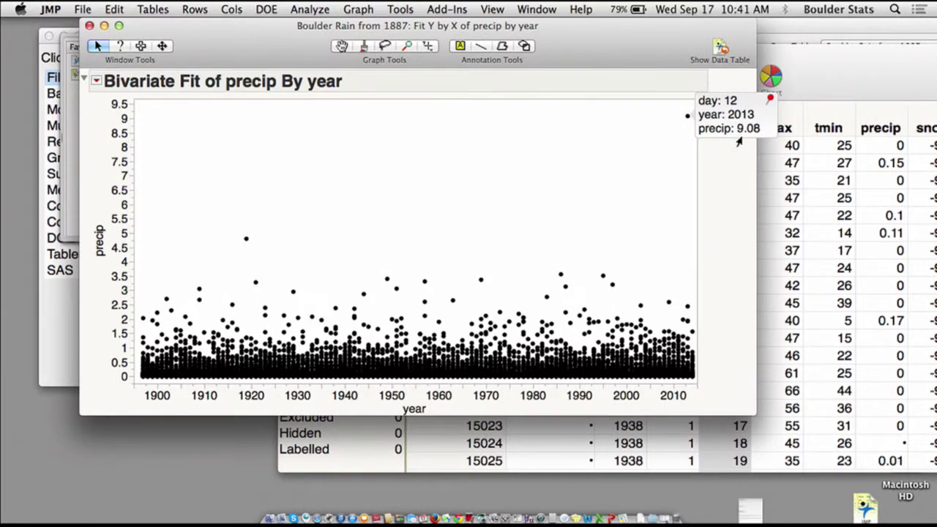
left_click(770, 100)
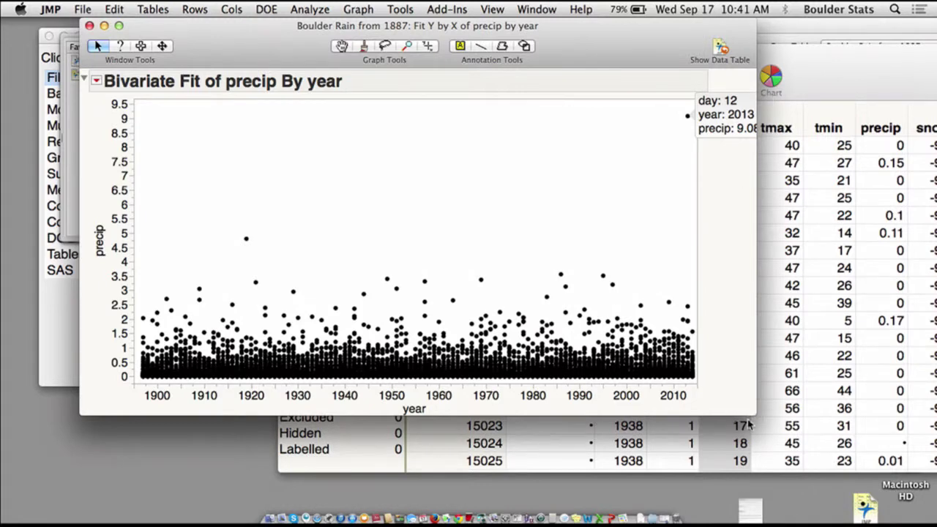
left_click_drag(750, 415, 874, 449)
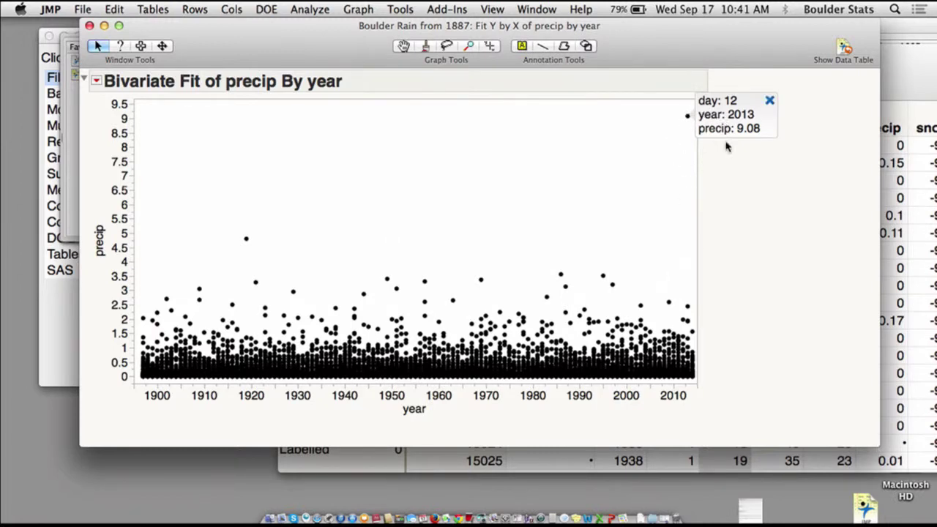
Set the mon column as an additional label column in the data table
left_click(915, 57)
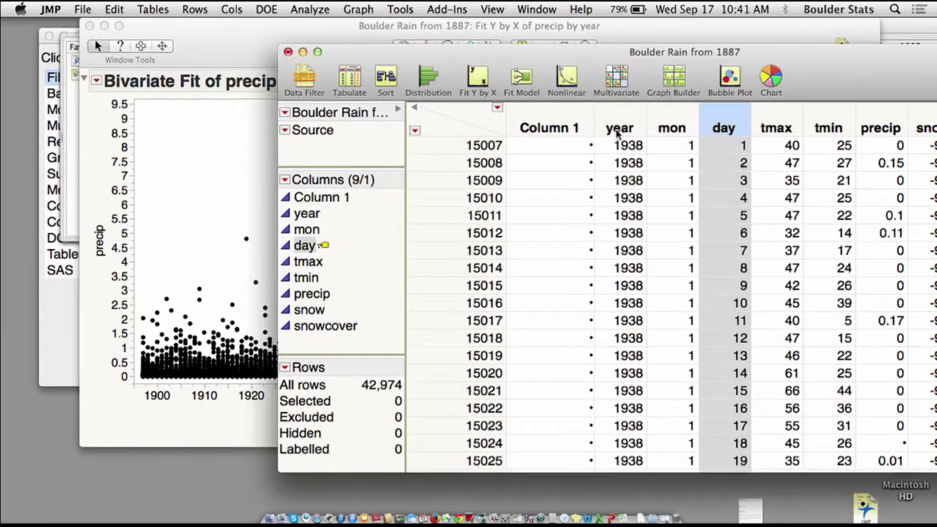
left_click(308, 229)
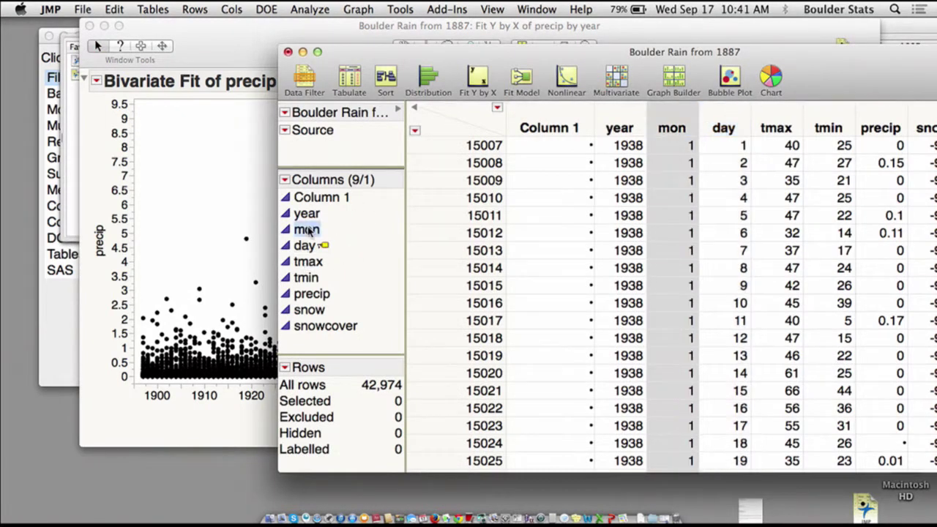
left_click(285, 179)
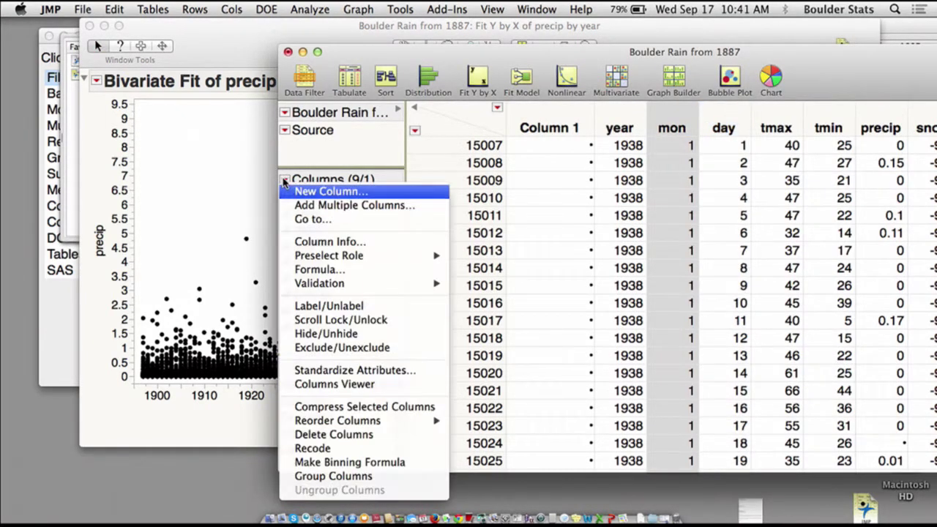
left_click(368, 308)
Replace the pinned label of the highest 2013 point with one including the month, and inspect the second-highest point
left_click(236, 141)
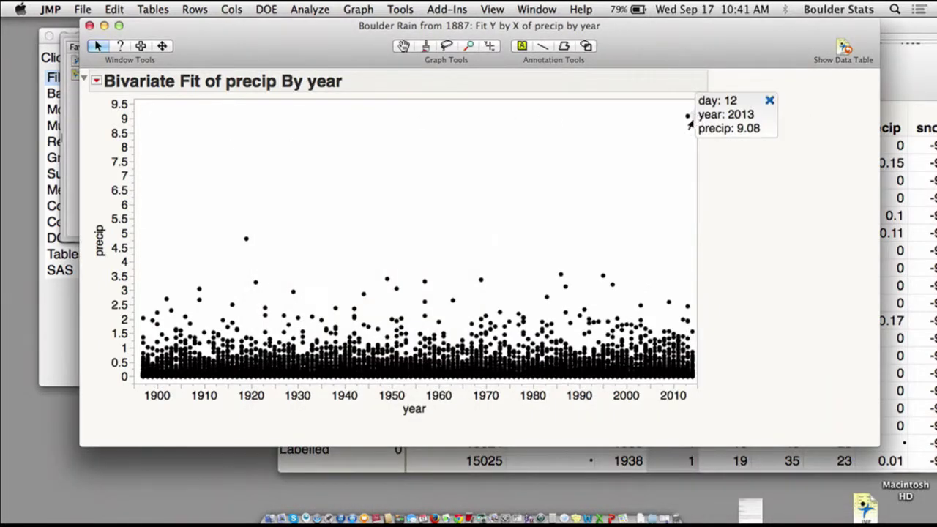
left_click(769, 100)
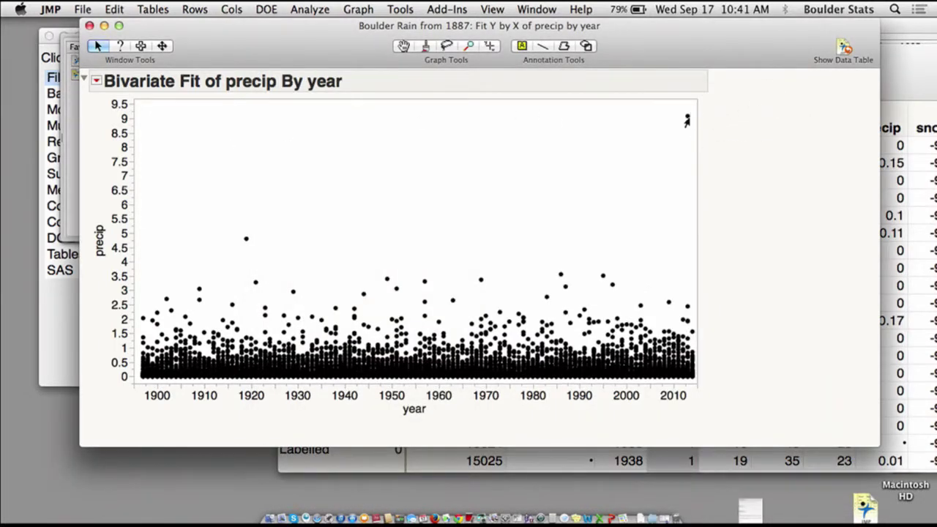
mouse_move(686, 120)
mouse_move(767, 93)
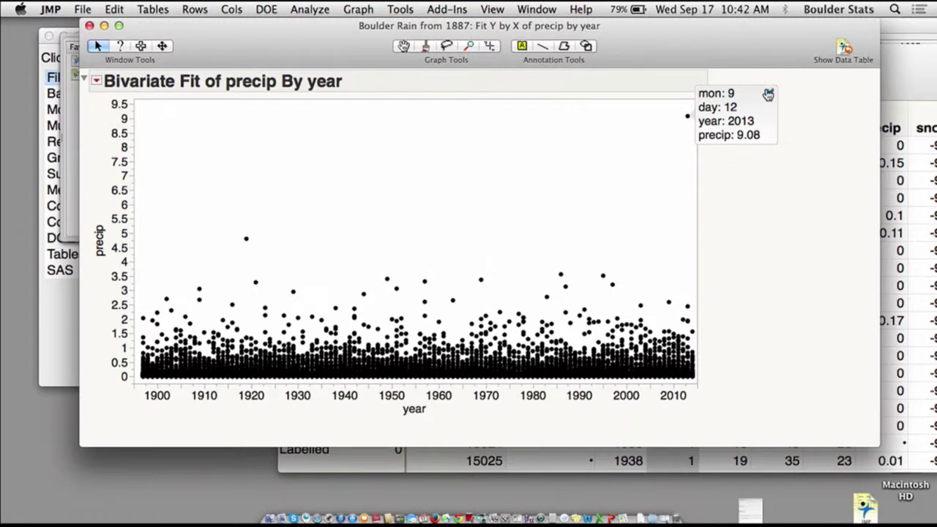
left_click(769, 94)
mouse_move(244, 242)
Shift the plot's year axis slightly and add a Local Data Filter to the precip by year plot
left_click_drag(234, 48, 294, 50)
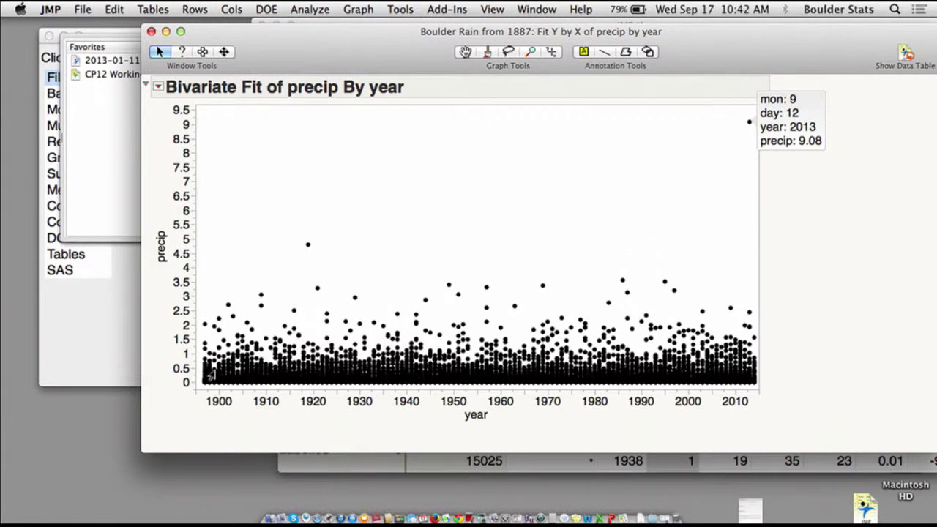
left_click_drag(208, 395, 205, 395)
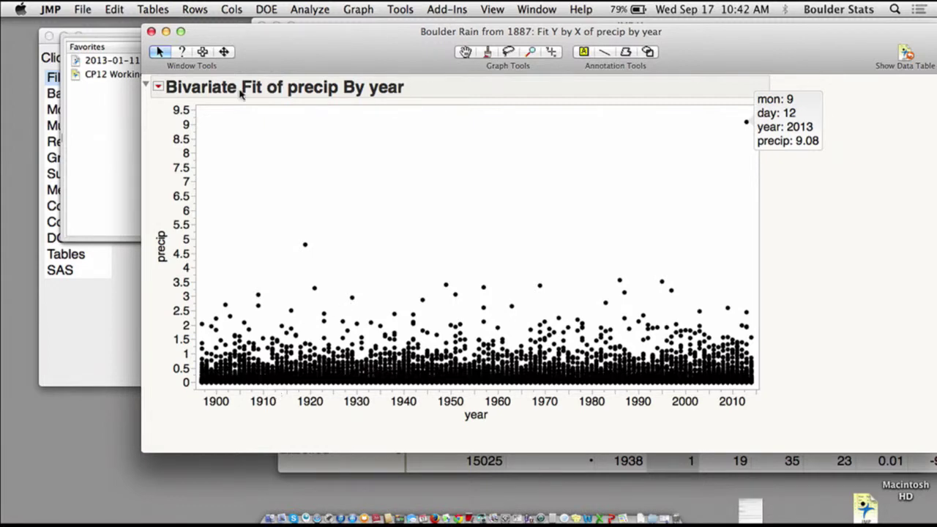
left_click(158, 88)
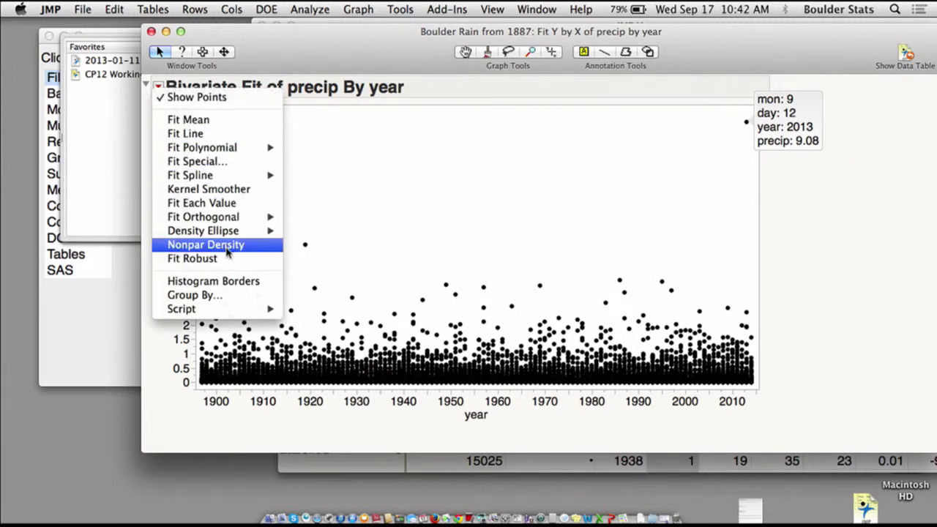
mouse_move(243, 308)
left_click(399, 58)
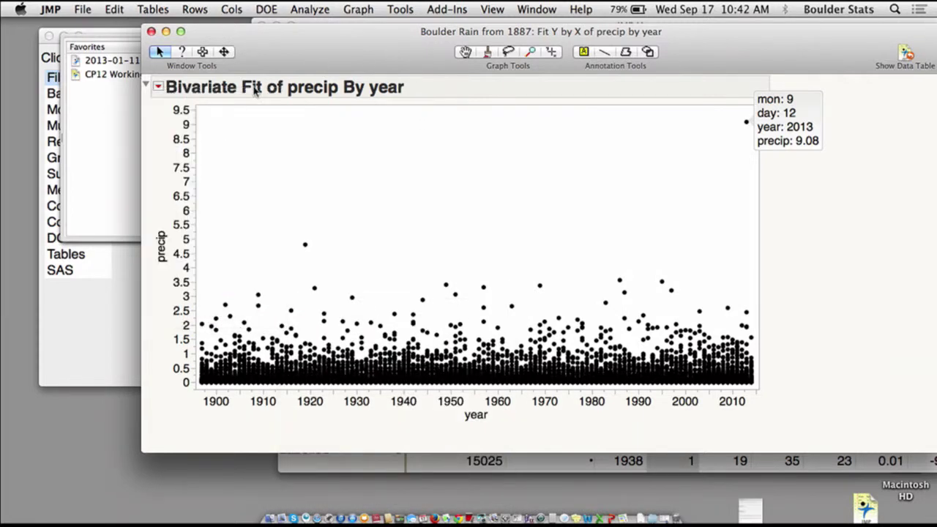
left_click(159, 86)
mouse_move(234, 310)
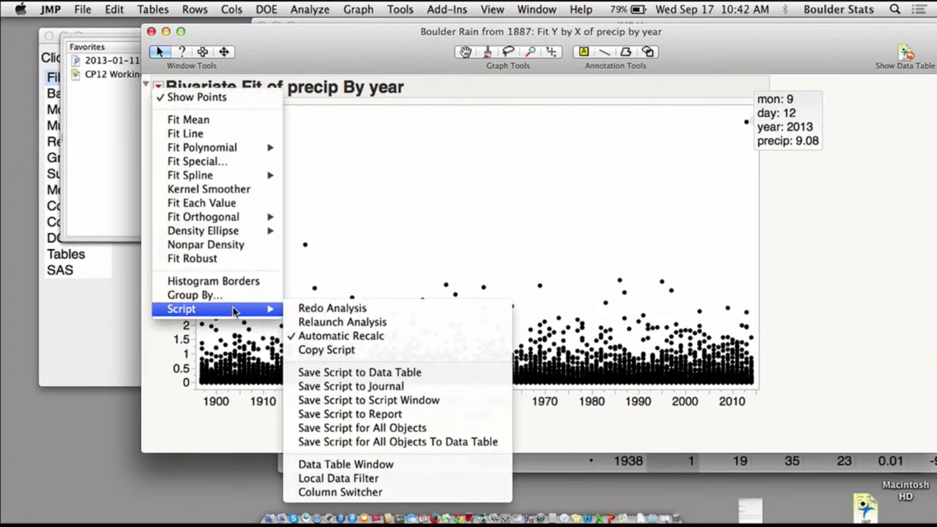
left_click(414, 477)
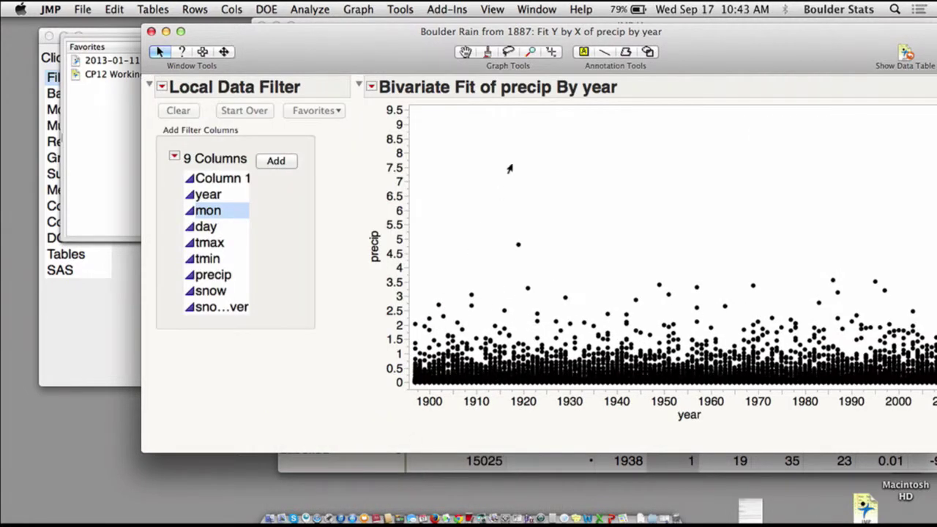
Add precip as the local data filter column and enlarge the window to fit the whole plot
left_click_drag(688, 62, 567, 57)
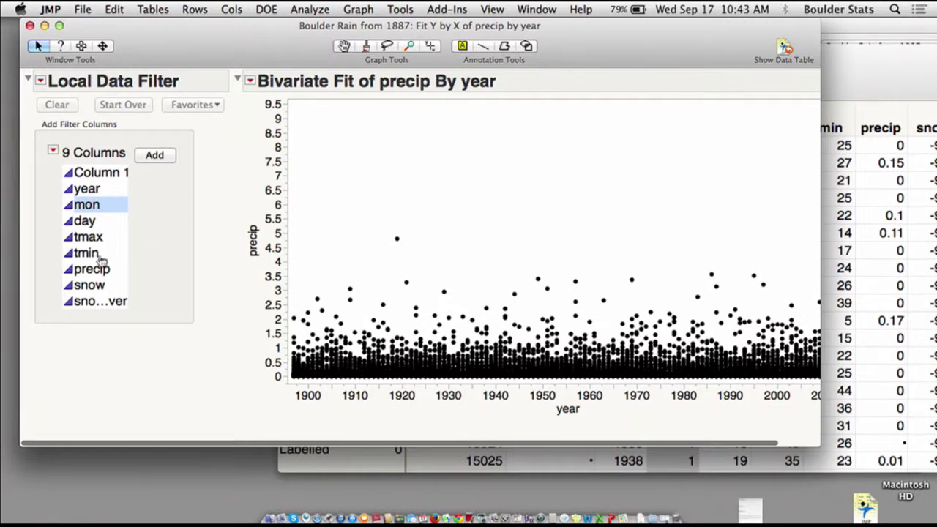
left_click(108, 269)
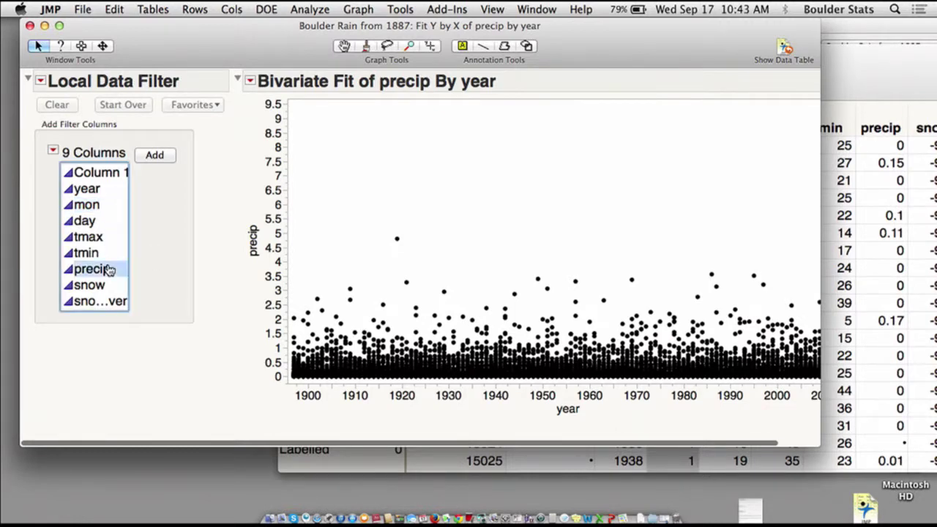
left_click(159, 161)
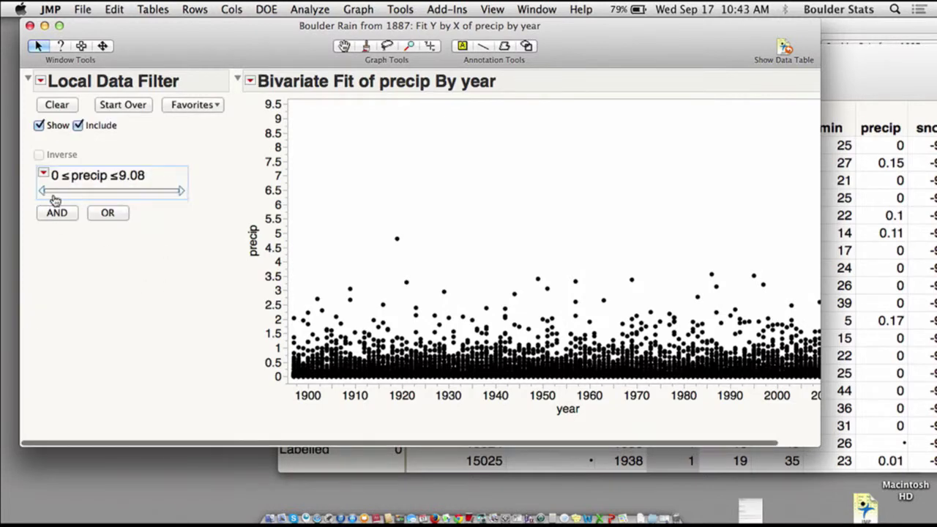
left_click_drag(816, 442, 905, 460)
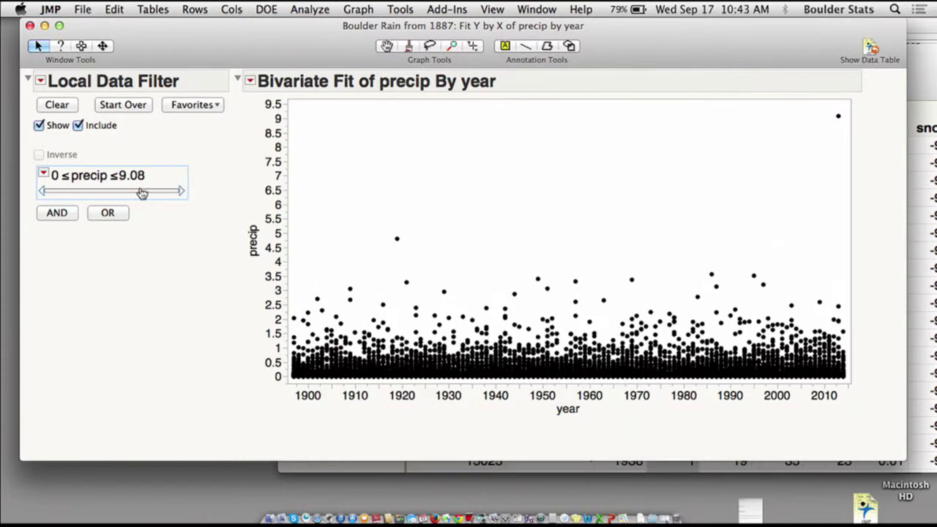
Set the filter's lower precip limit to 1 and inspect the highest 2013 point
left_click(54, 175)
type("1")
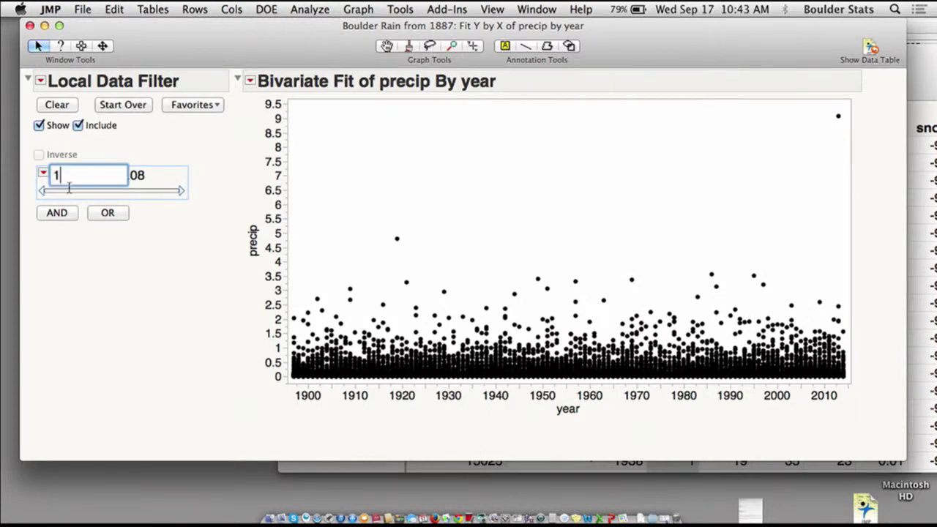
key("Return")
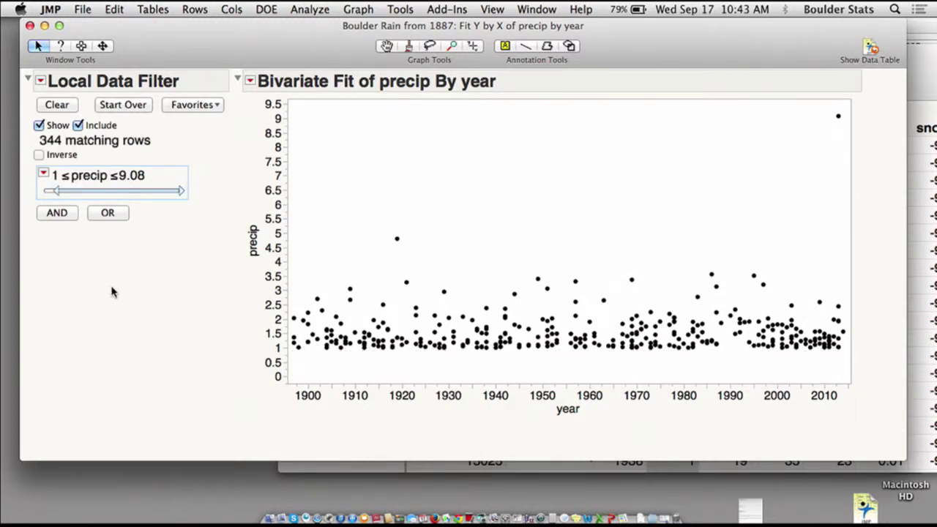
mouse_move(835, 119)
Try adjusting the filter's lower precip limit with the slider, and set it to exactly 2
left_click_drag(347, 35, 374, 38)
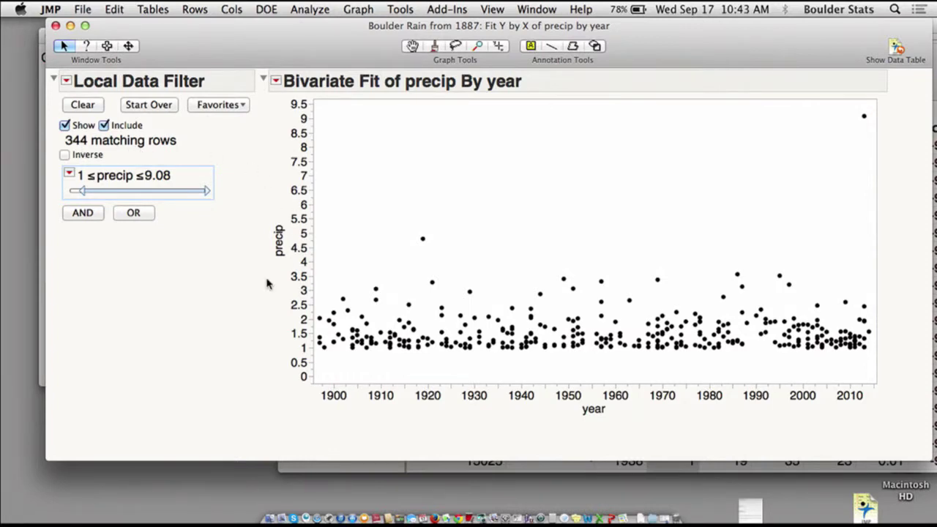
left_click_drag(87, 190, 85, 191)
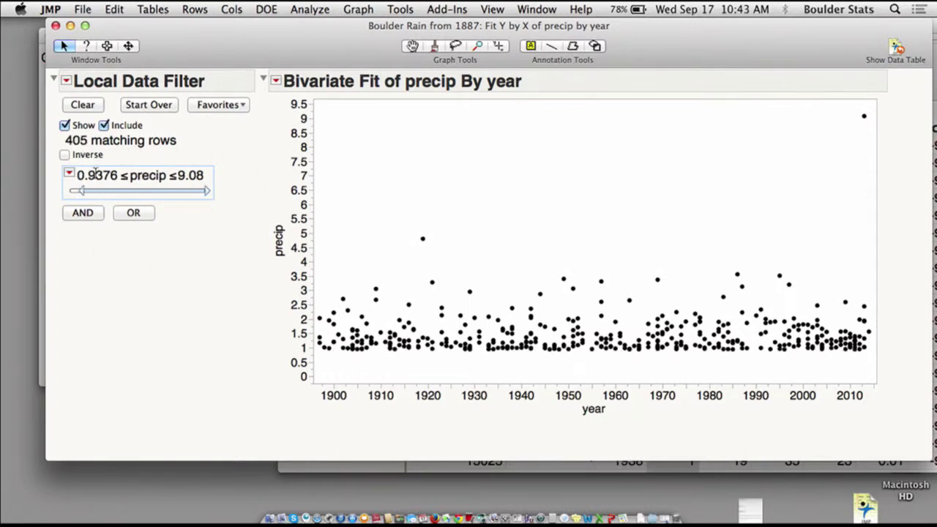
left_click(93, 175)
type("2")
key("Return")
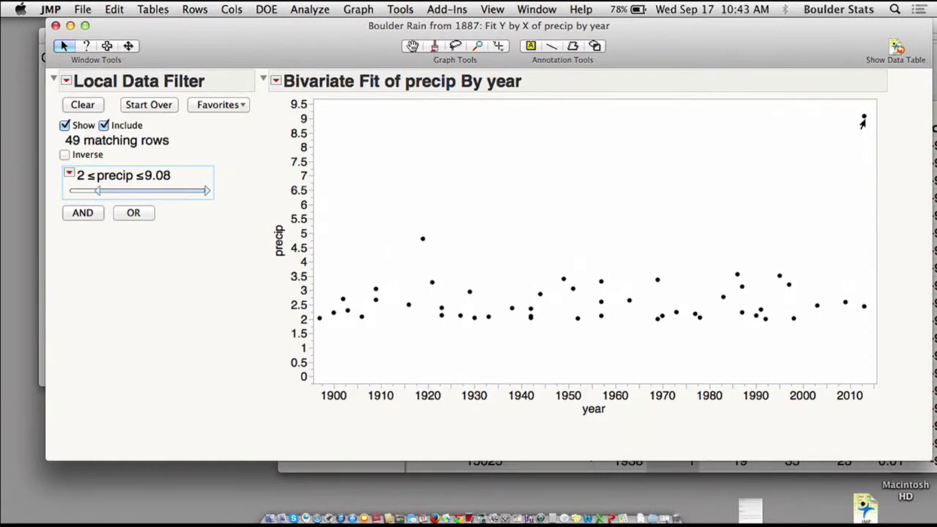
mouse_move(863, 124)
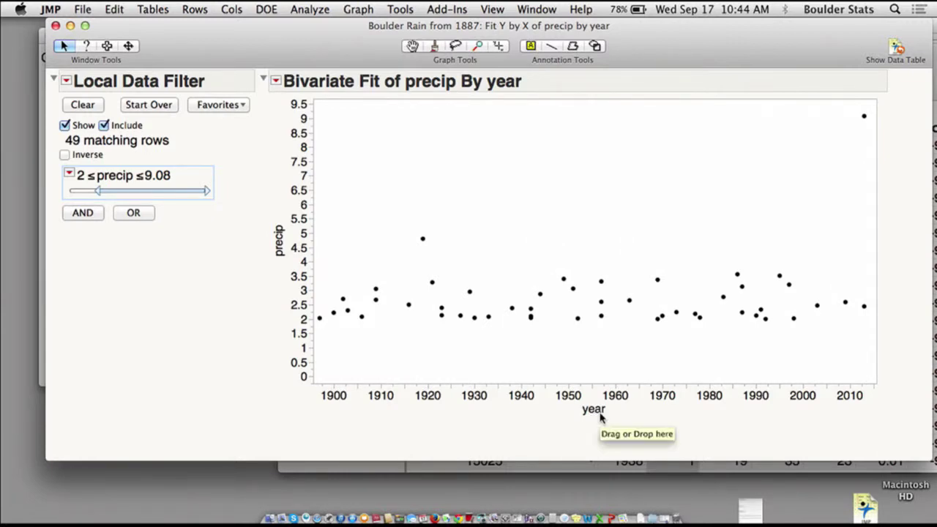
Swap the plot's year and precip axes, and swap them back to precip by year
left_click_drag(594, 411, 279, 239)
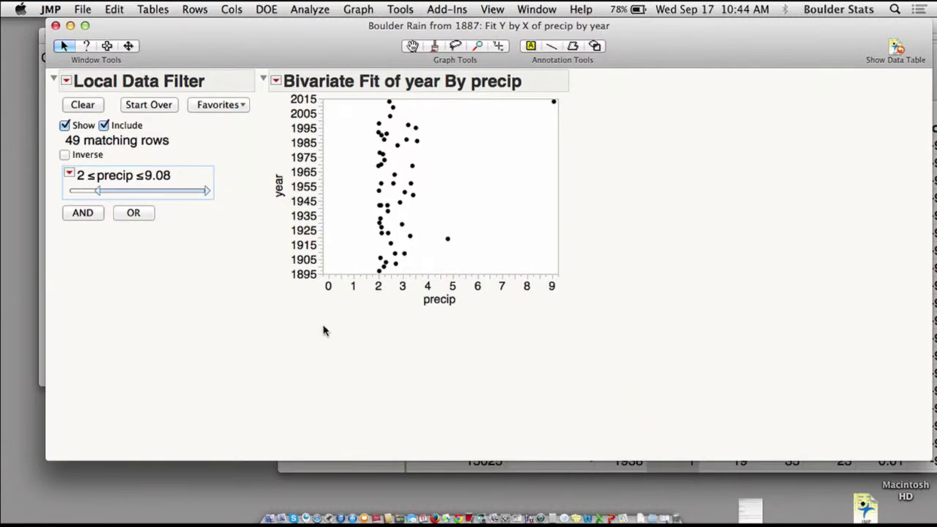
left_click_drag(431, 306, 279, 192)
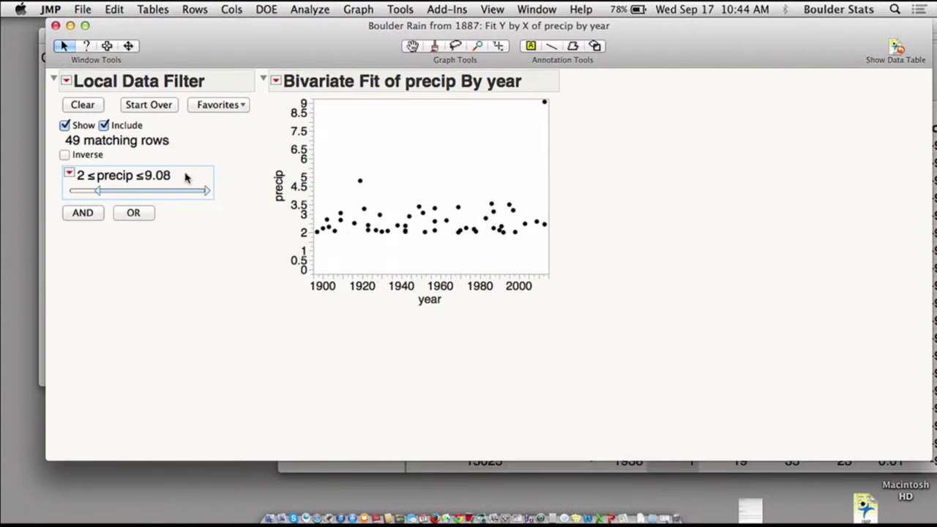
left_click_drag(287, 54, 308, 61)
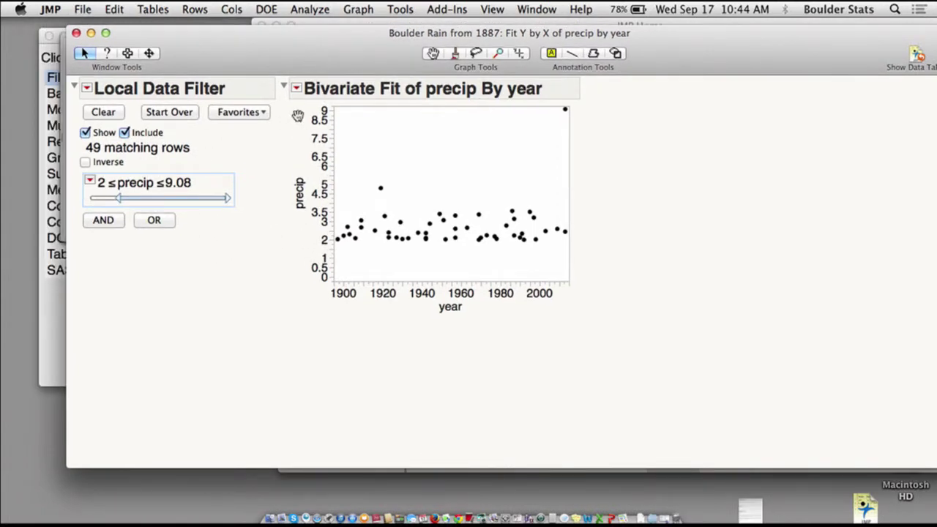
left_click(297, 89)
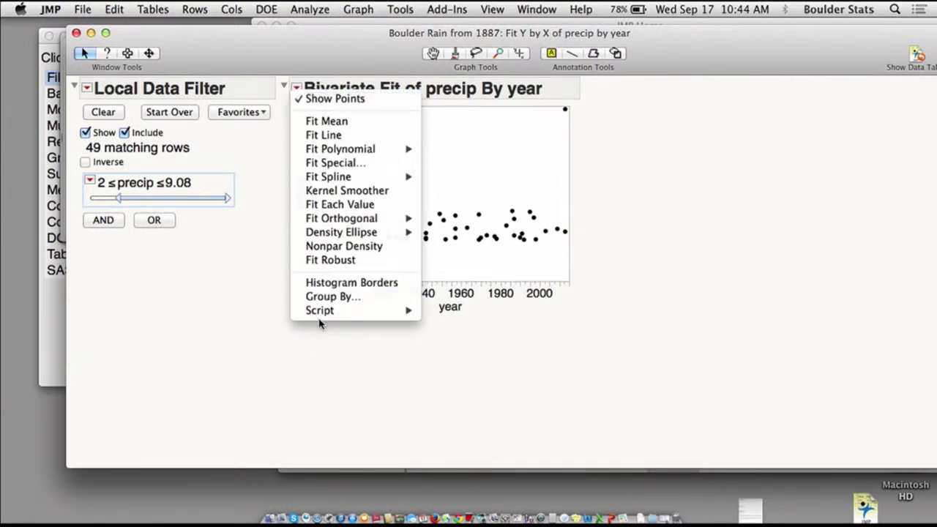
mouse_move(327, 313)
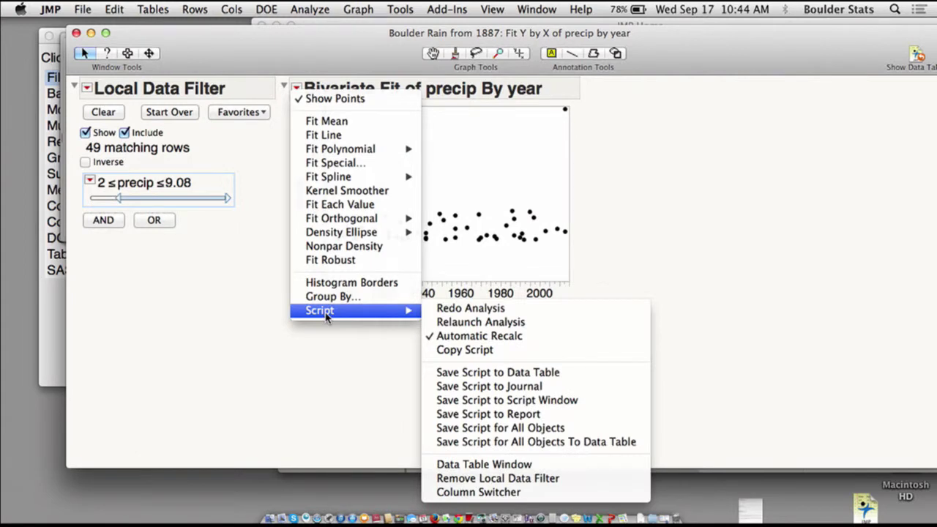
left_click(242, 315)
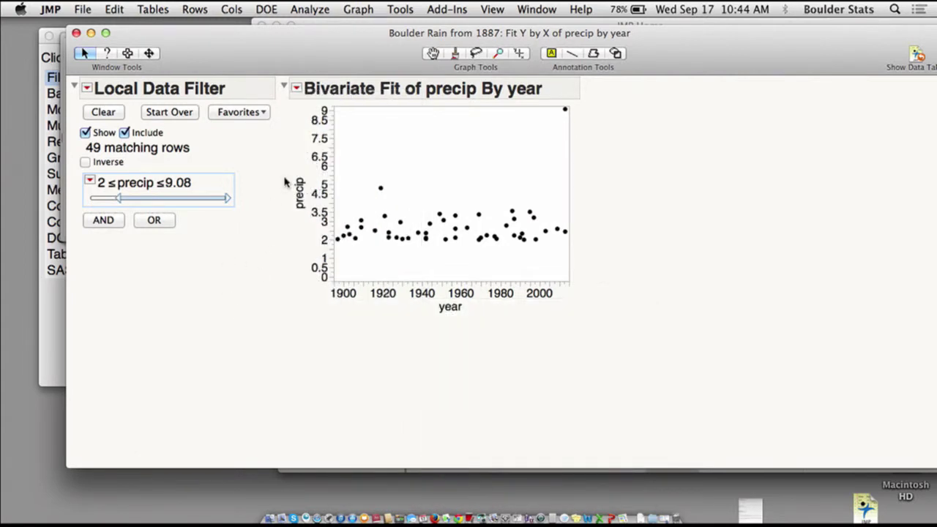
Add a Column Switcher that replaces precip with snow or snowcover, and widen its column list to show the full names
left_click(298, 88)
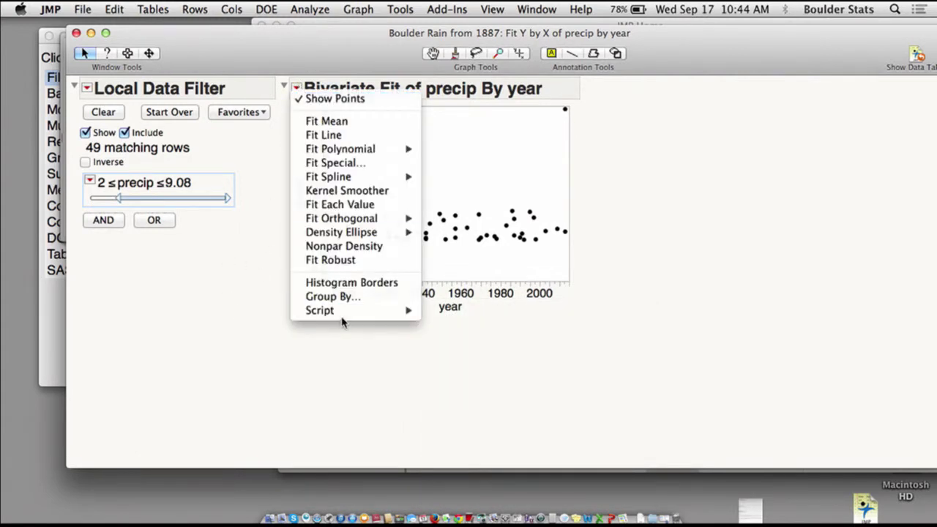
mouse_move(342, 315)
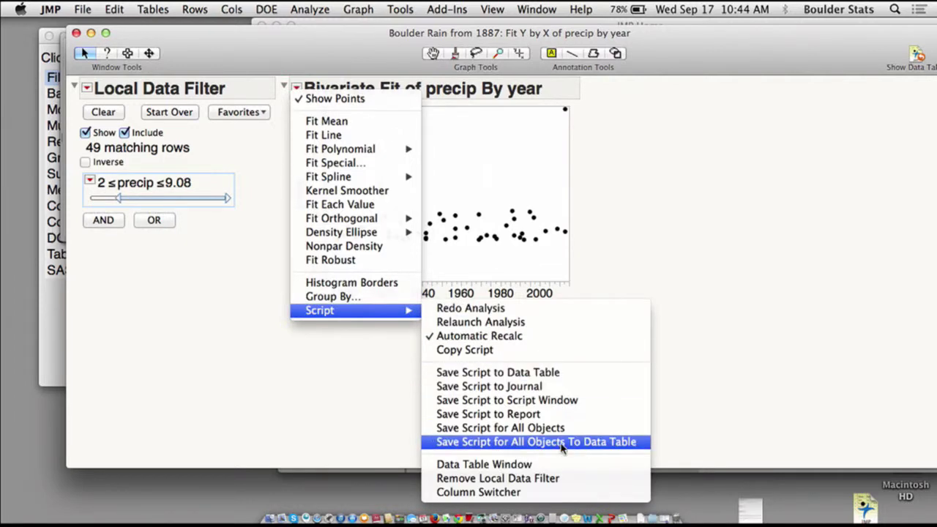
left_click(566, 492)
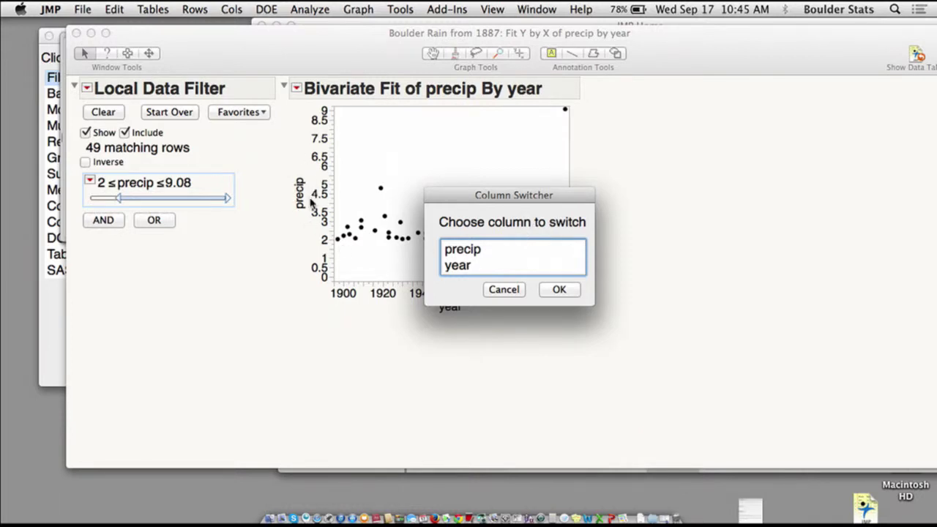
left_click(480, 251)
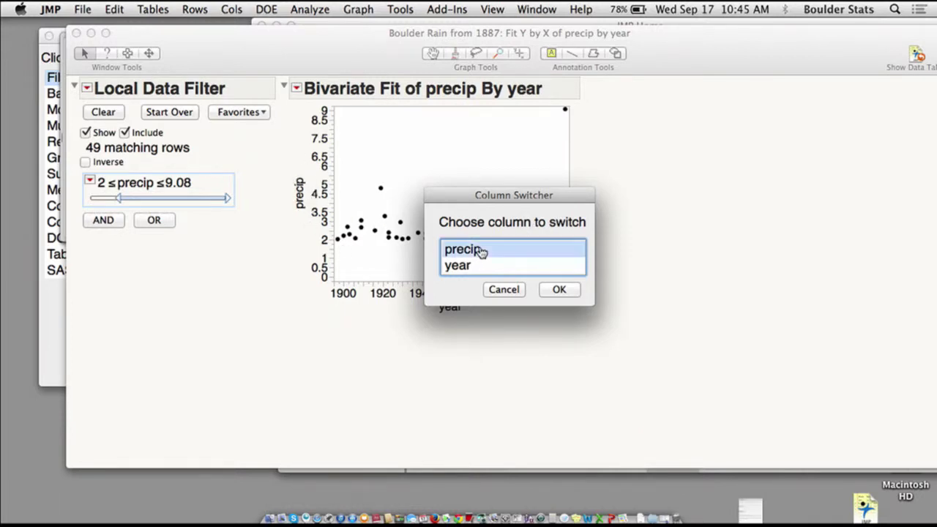
left_click(561, 290)
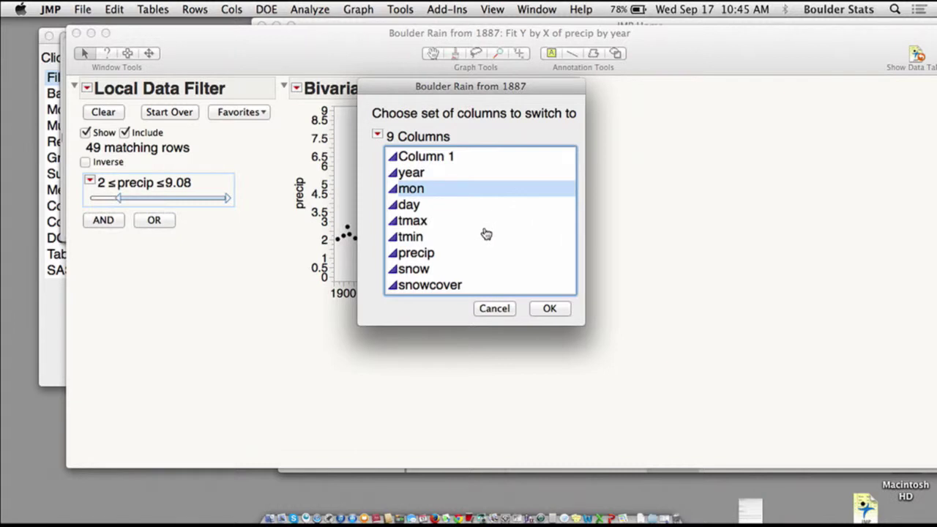
left_click_drag(466, 270, 464, 286)
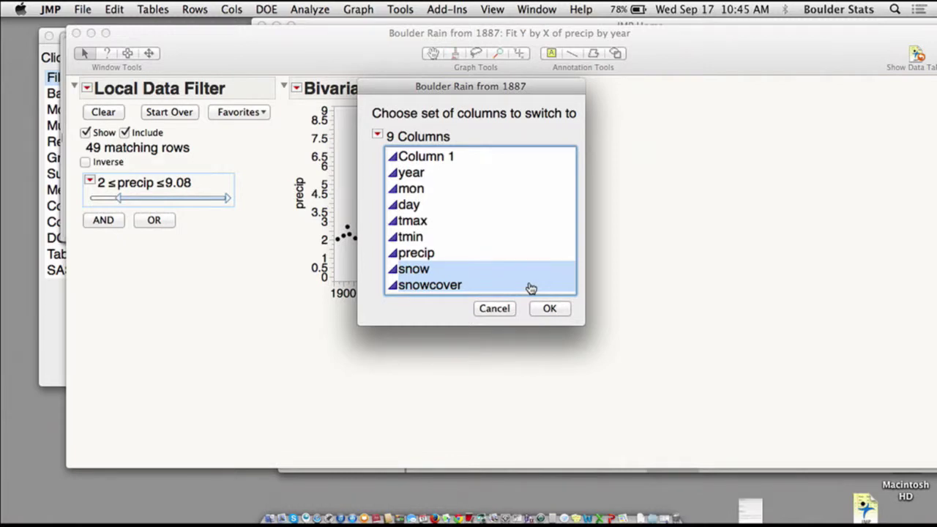
left_click(549, 309)
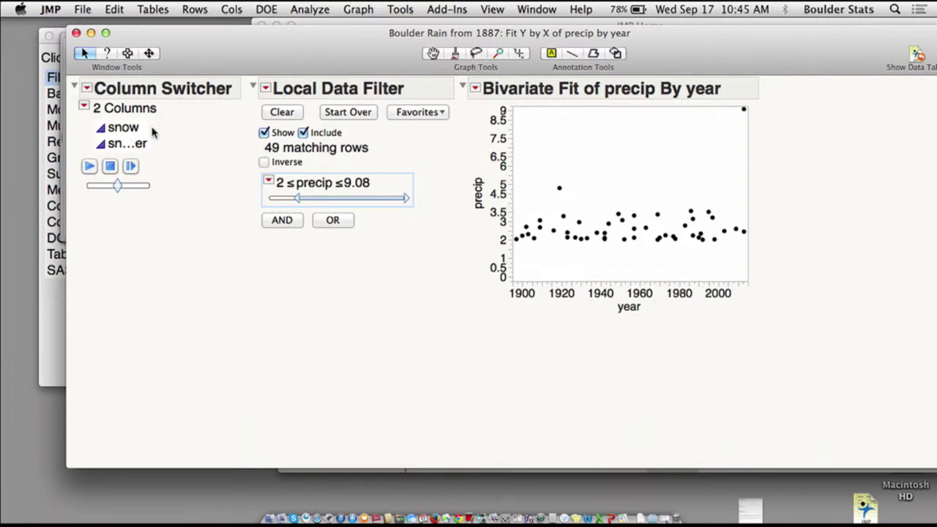
left_click_drag(149, 128, 209, 139)
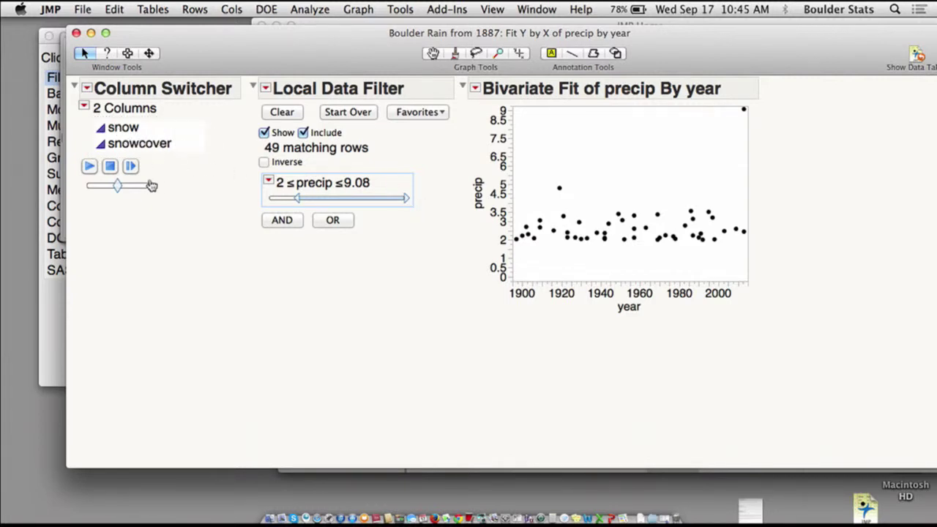
Switch the plotted column to snow, cycle repeatedly between snow and snowcover, and close the report
left_click(178, 130)
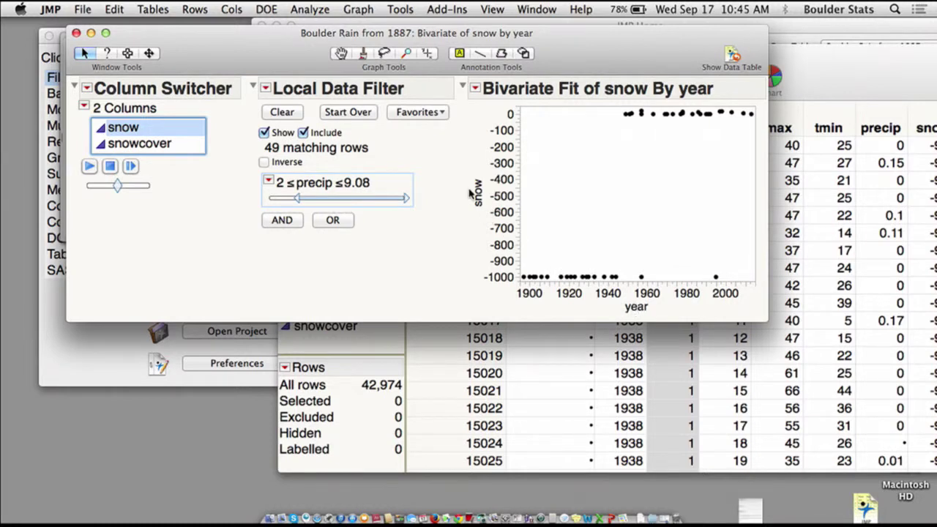
left_click(132, 167)
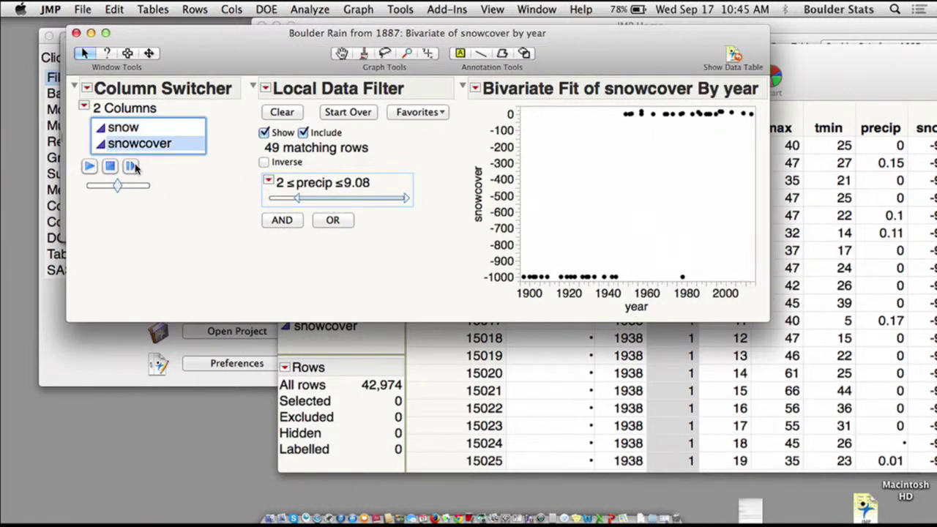
left_click(132, 167)
left_click(132, 167)
left_click(132, 167)
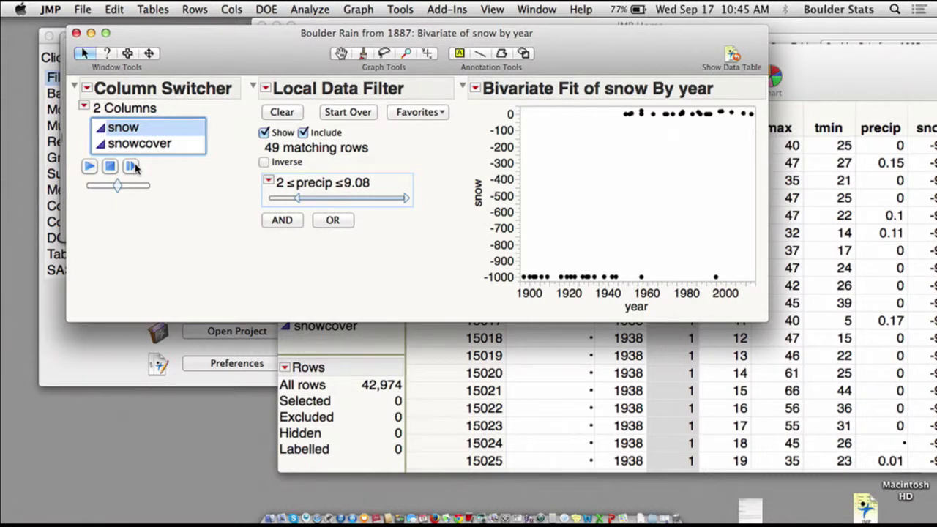
left_click(76, 33)
Create a new Fit Y by X plot from the data table with precip as the response and year as the factor
left_click_drag(793, 58, 624, 53)
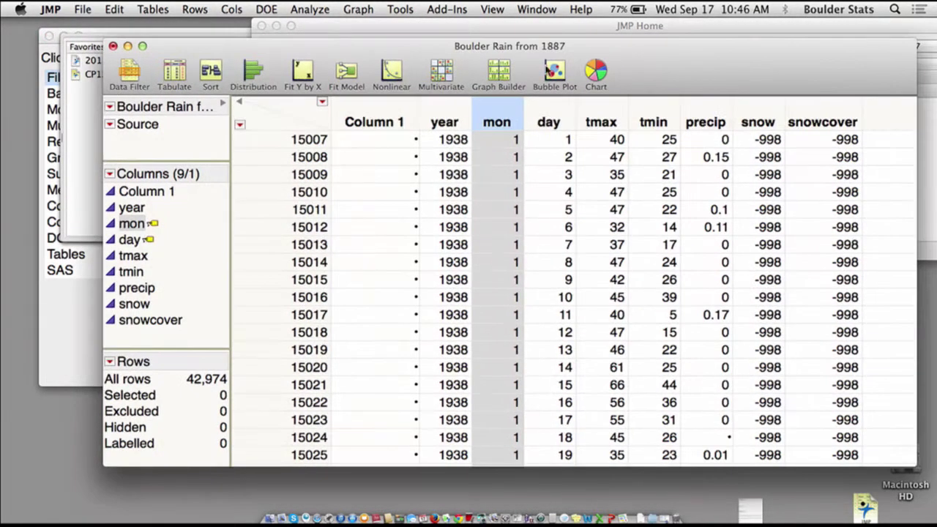
left_click(302, 71)
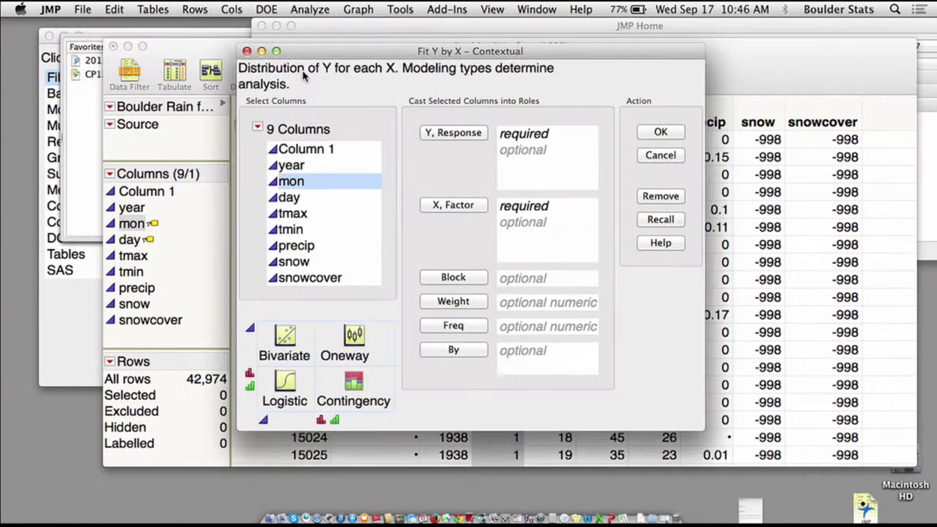
left_click(345, 250)
left_click(448, 207)
left_click_drag(523, 208, 535, 143)
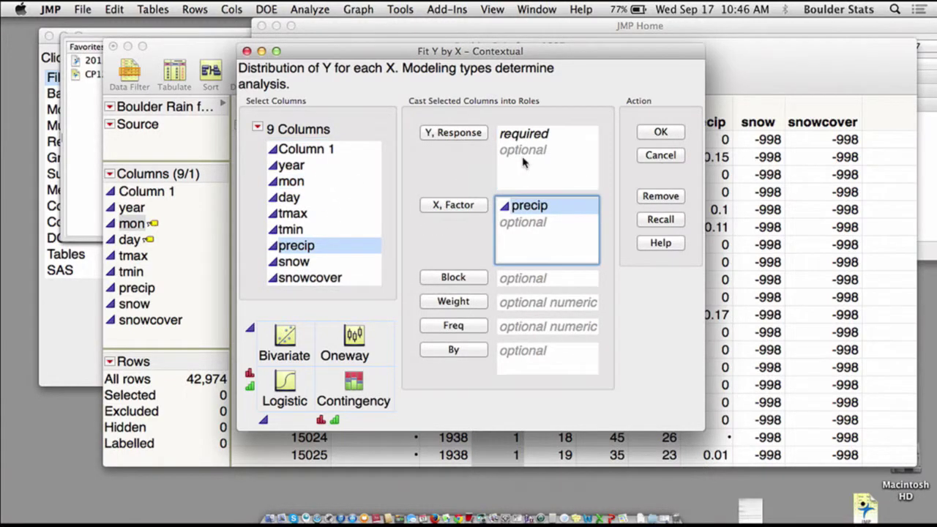
left_click(315, 168)
left_click(460, 208)
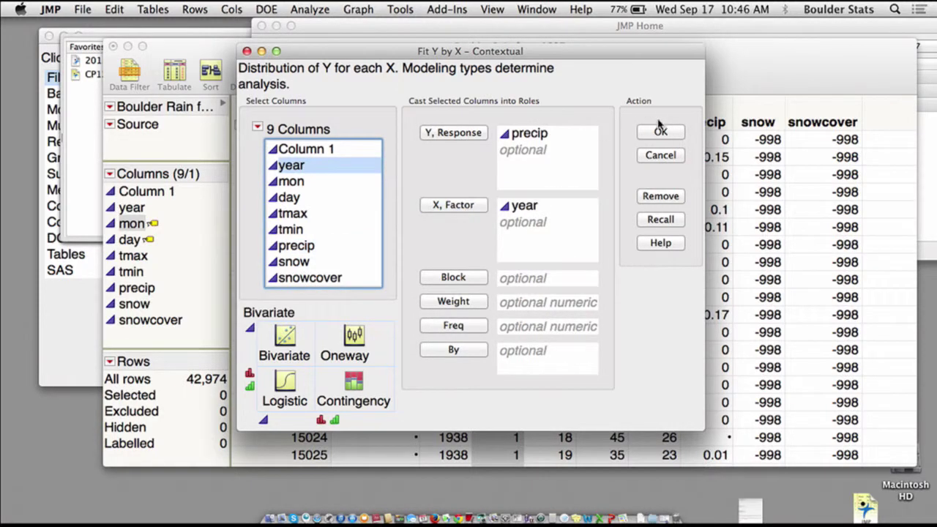
left_click(660, 131)
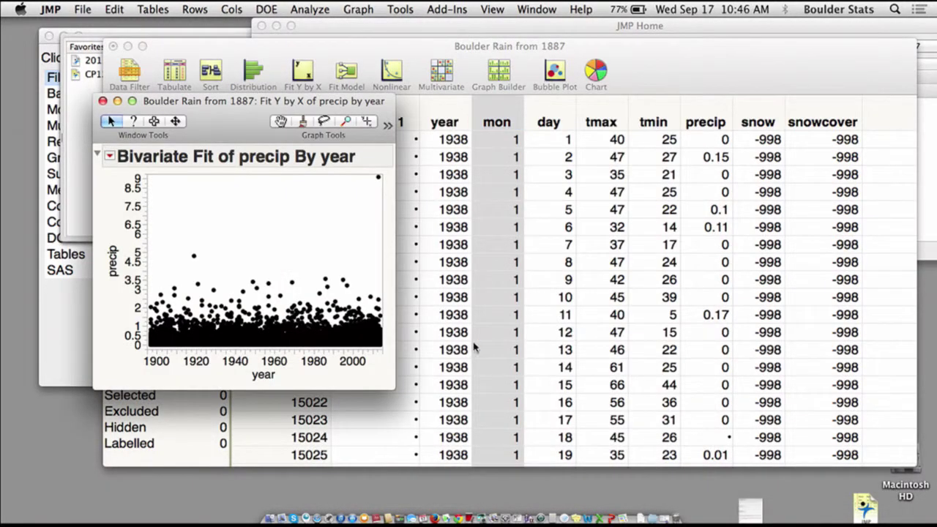
Enlarge the precip by year plot and inspect the date and rainfall of its highest point
left_click_drag(384, 347, 646, 372)
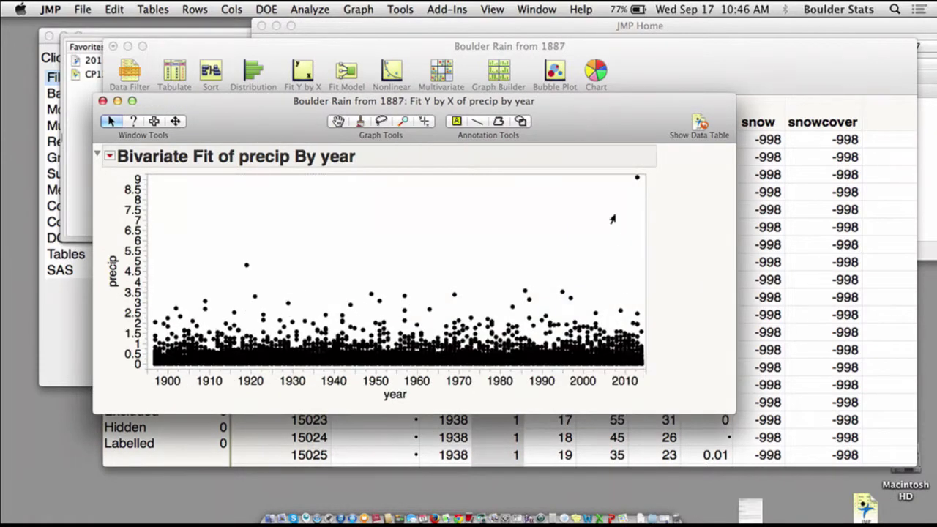
mouse_move(633, 183)
left_click_drag(612, 131, 576, 128)
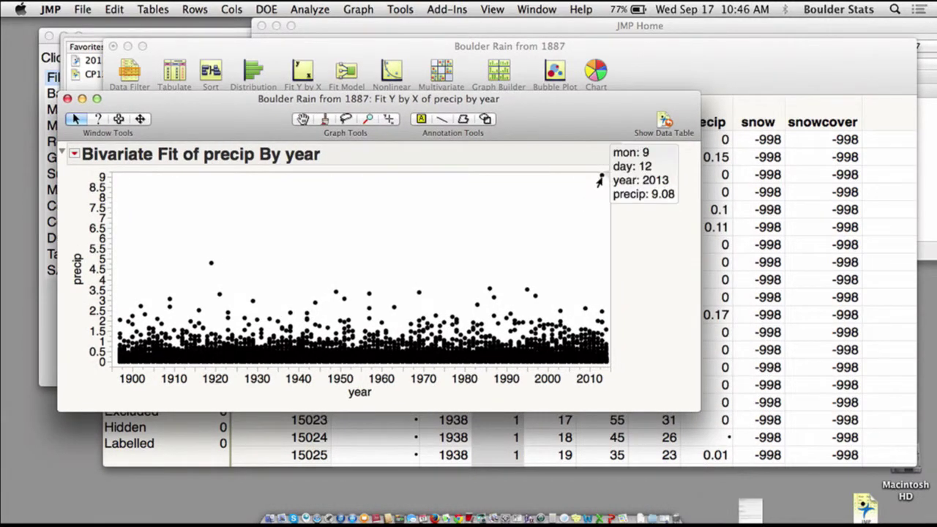
left_click_drag(591, 134, 577, 119)
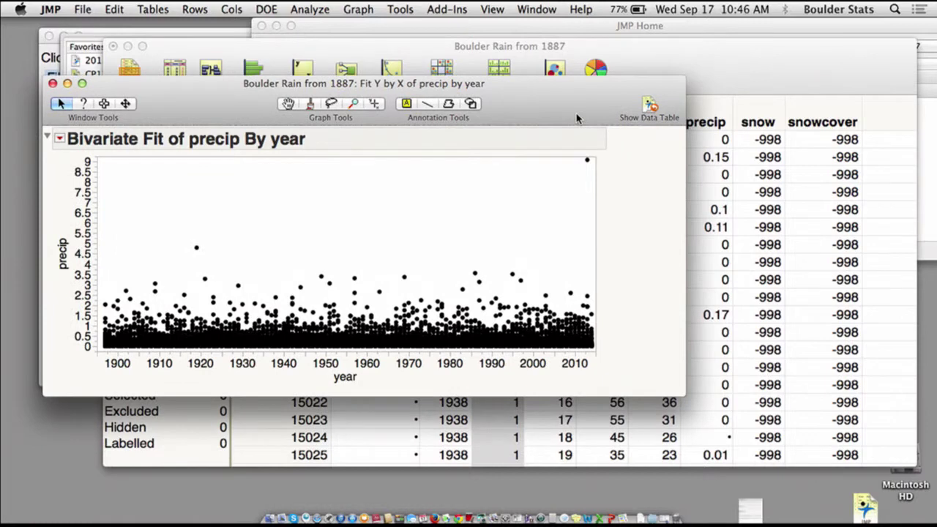
Return to the data table and add two new empty columns after snowcover
left_click(850, 73)
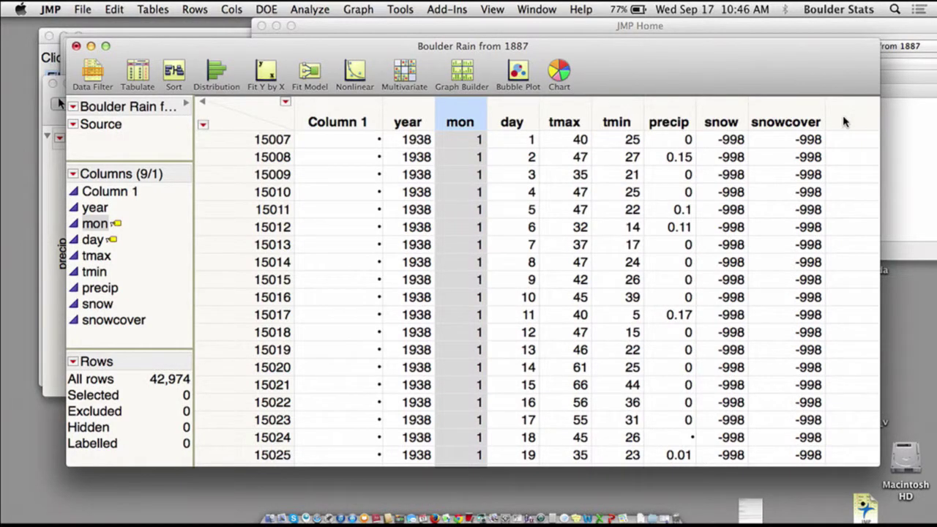
double_click(842, 121)
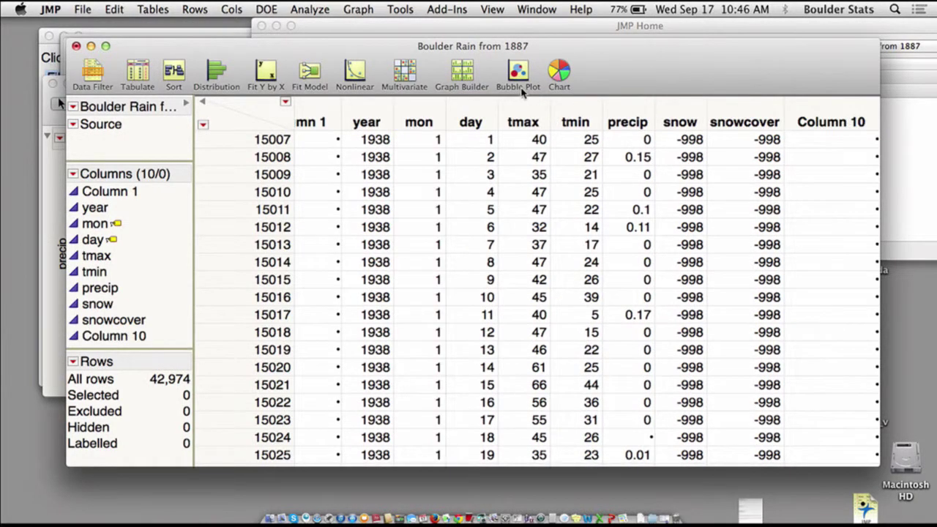
scroll(750, 146, "right", 3)
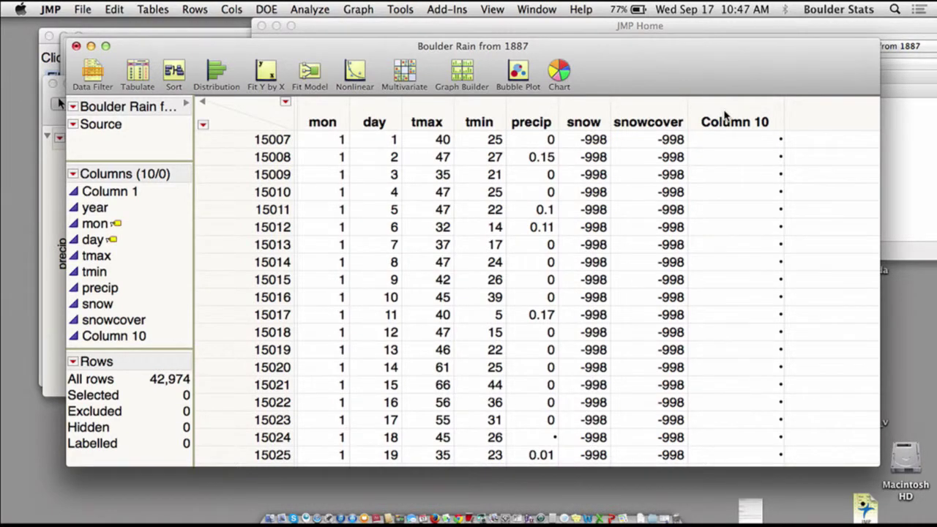
left_click(726, 117)
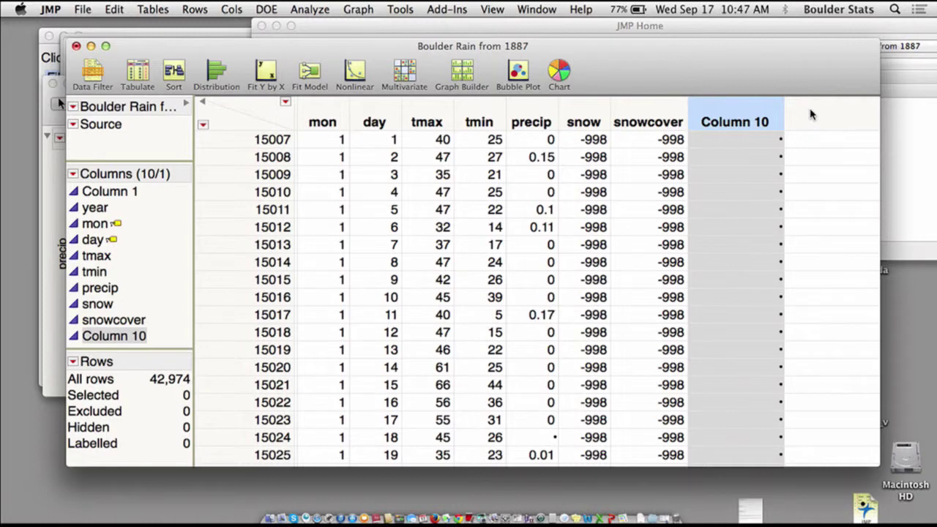
double_click(811, 114)
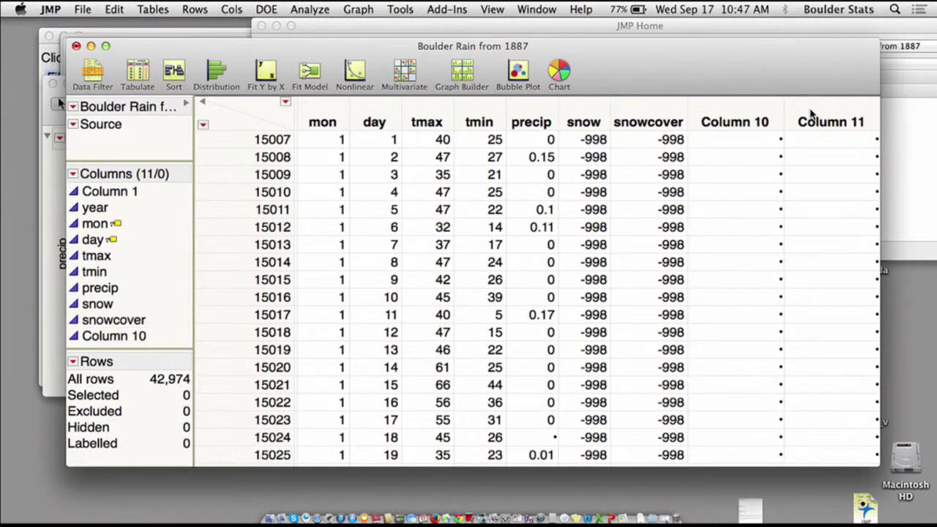
Review the placement and data type options for adding multiple columns, and leave without adding any
scroll(428, 139, "left", 5)
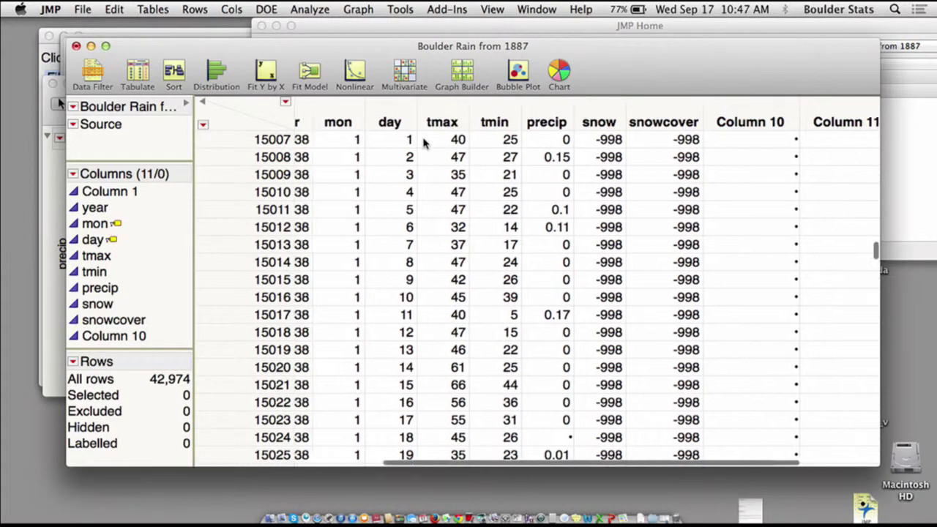
left_click(239, 9)
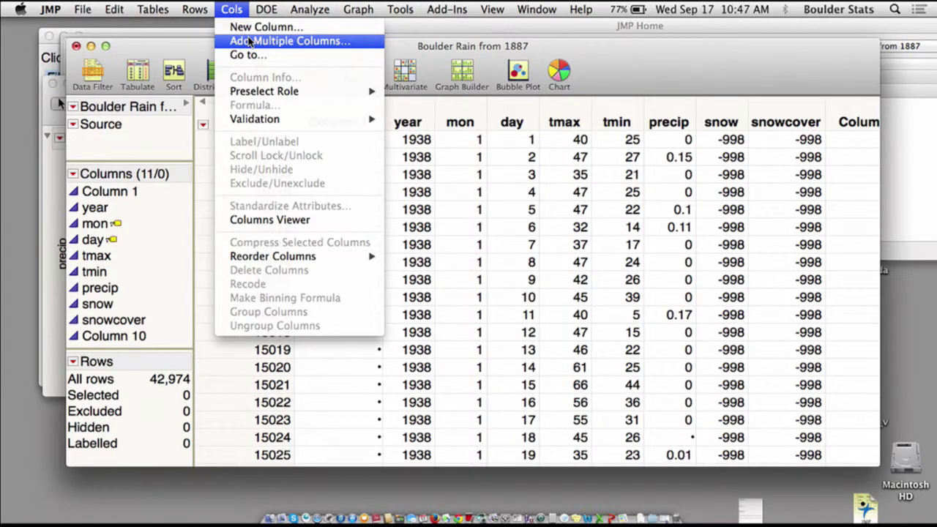
left_click(249, 42)
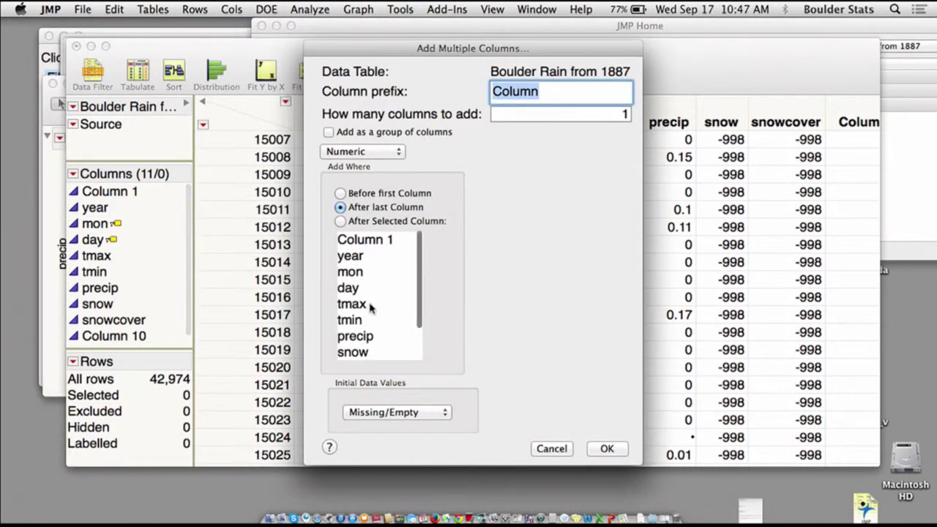
scroll(388, 297, "down", 1)
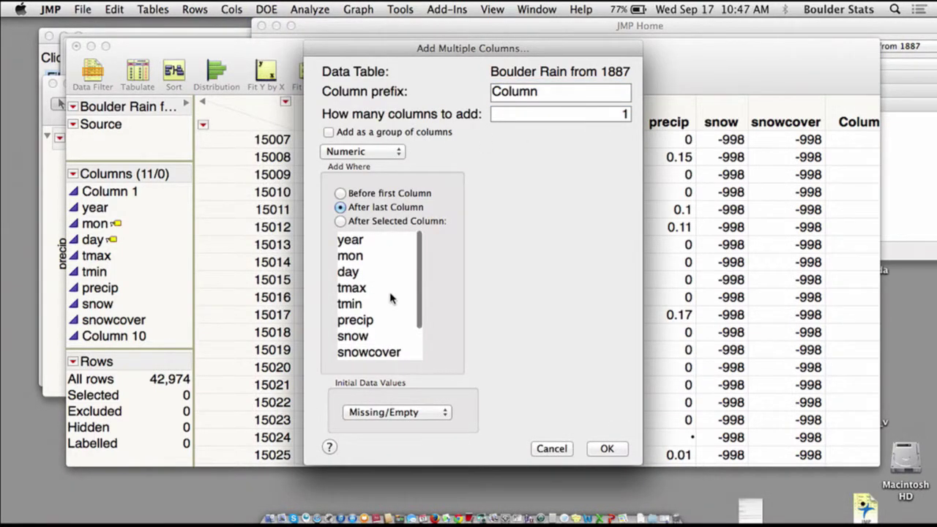
scroll(393, 328, "down", 1)
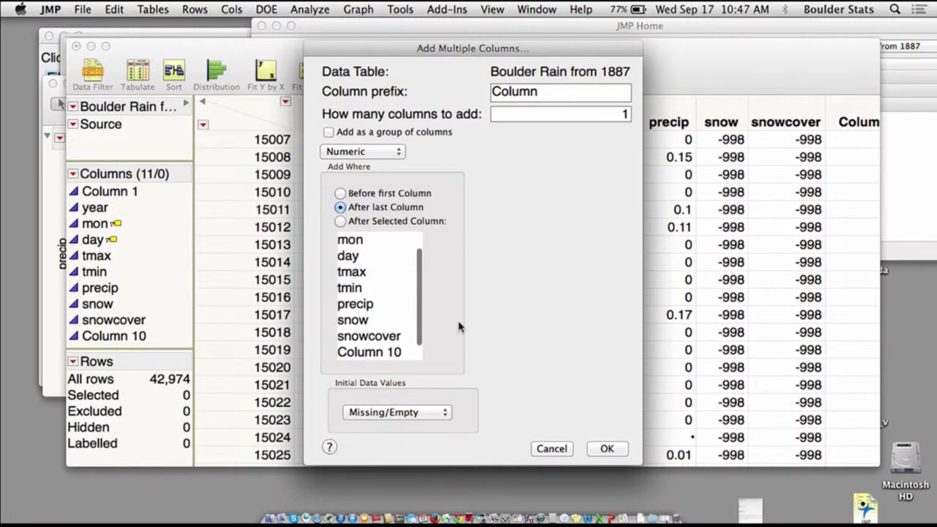
left_click(355, 153)
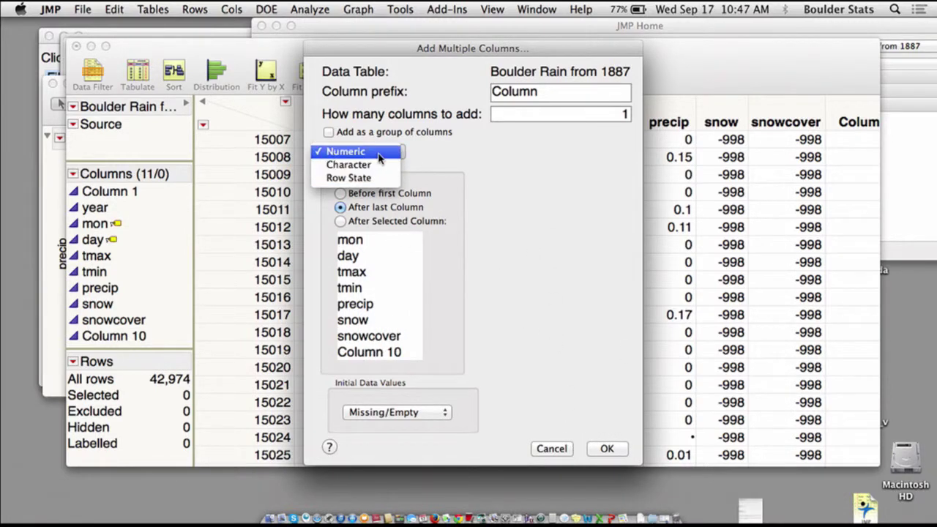
left_click(548, 281)
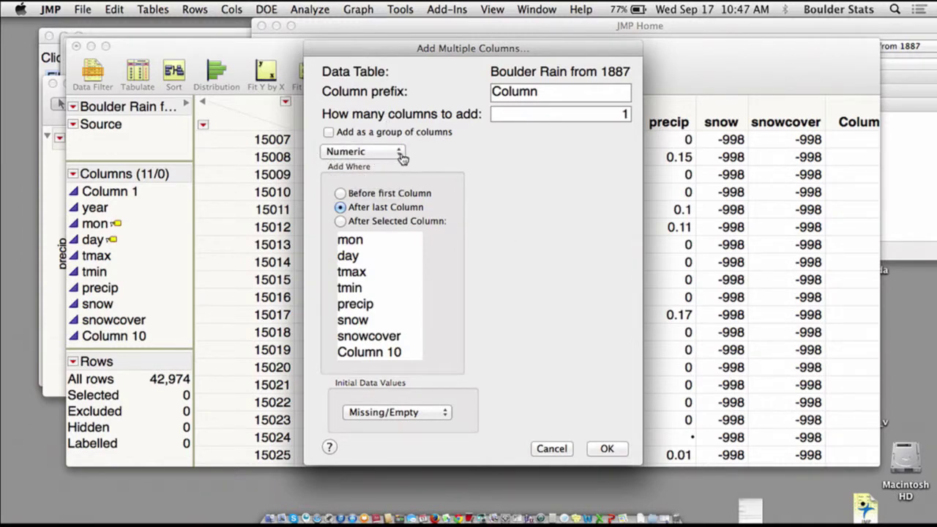
left_click(552, 450)
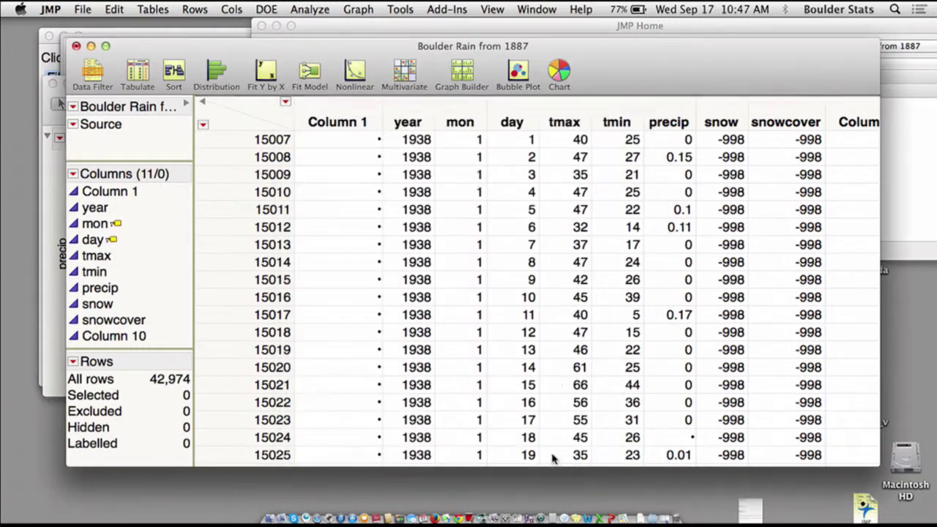
Select Column 10 and view its column info settings, closing them without changes
scroll(701, 251, "right", 5)
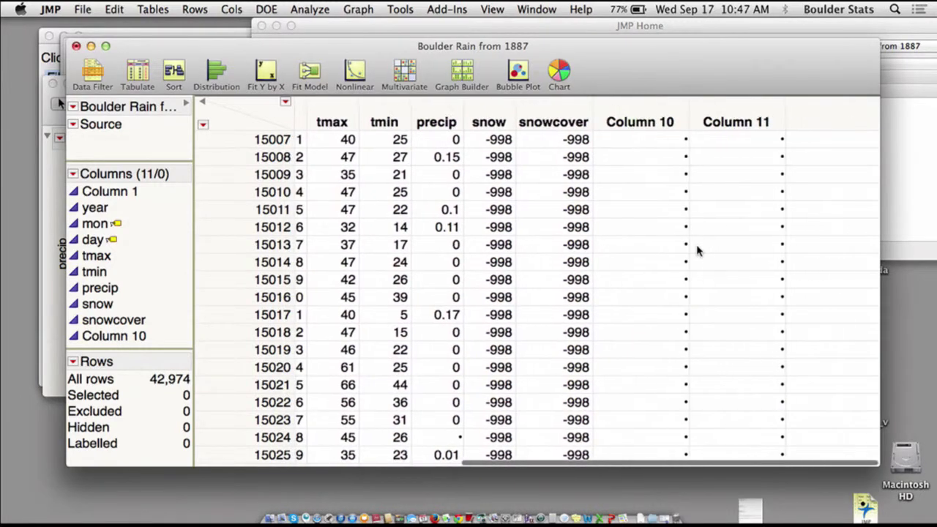
left_click(644, 112)
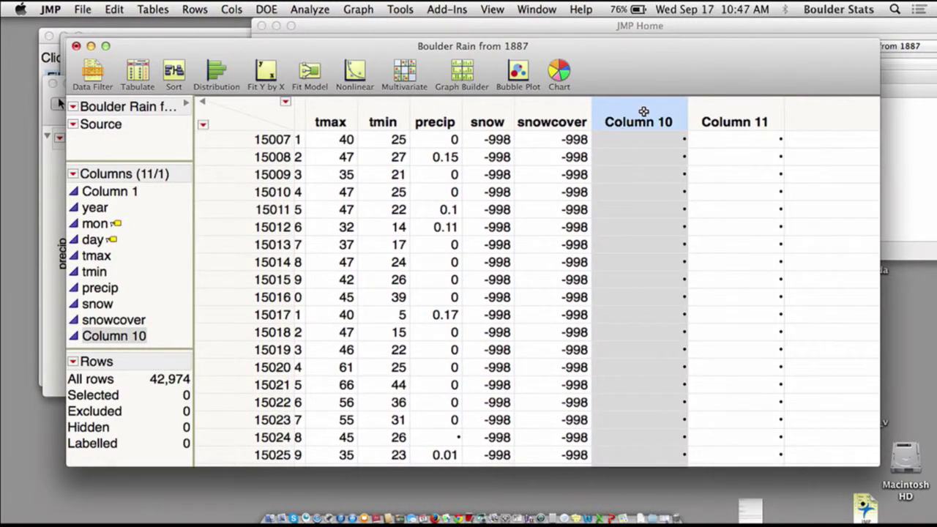
left_click(245, 14)
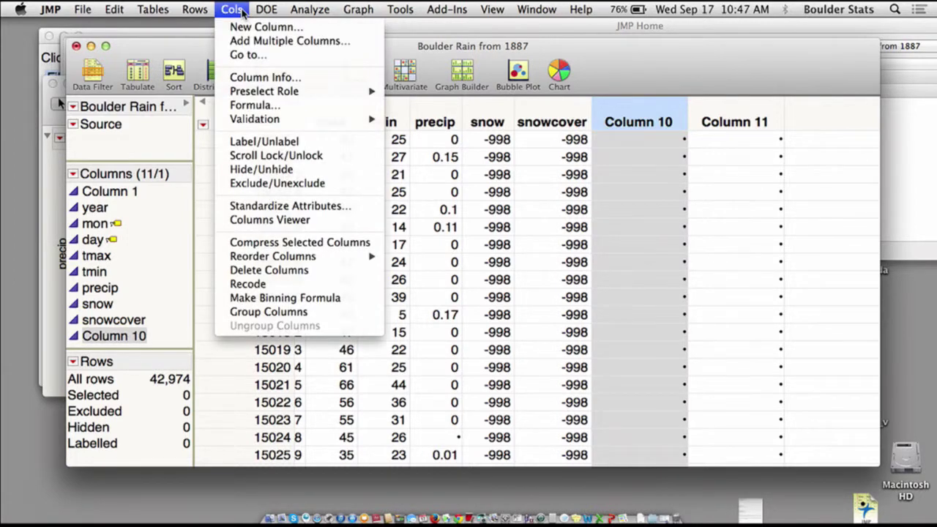
left_click(250, 79)
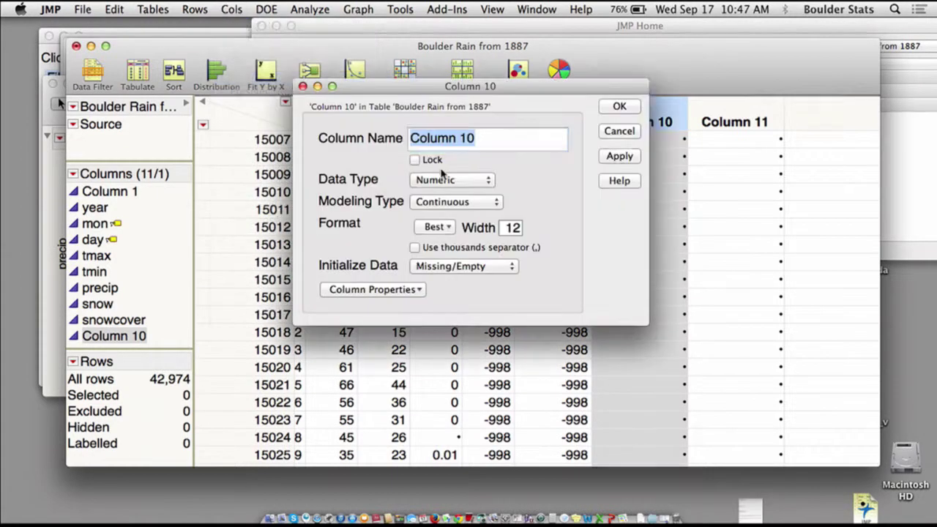
left_click(629, 133)
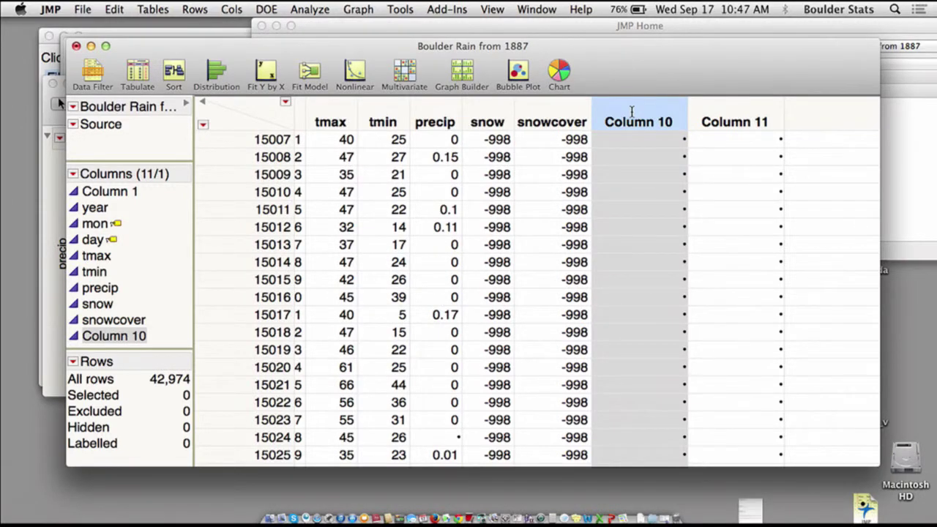
Start a formula for Column 10 in an enlarged formula editor and insert the statistical Summation function
right_click(633, 113)
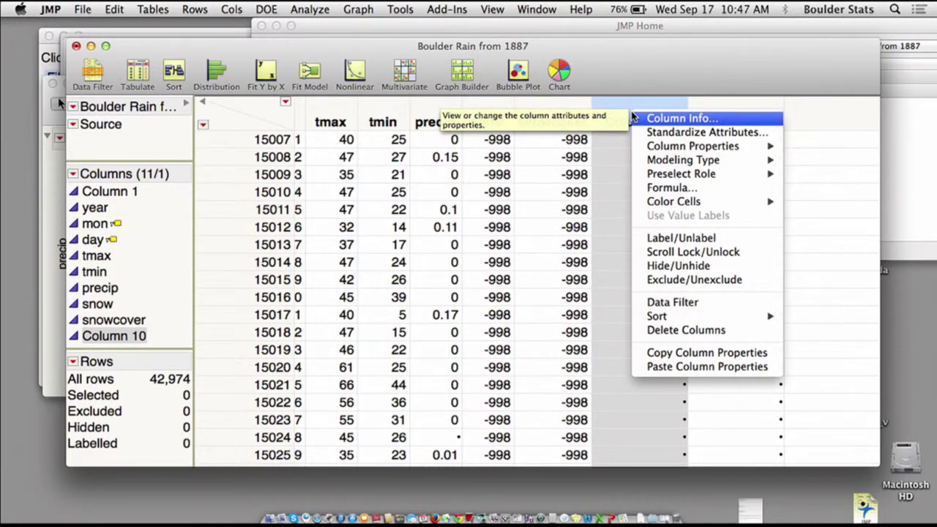
left_click(678, 192)
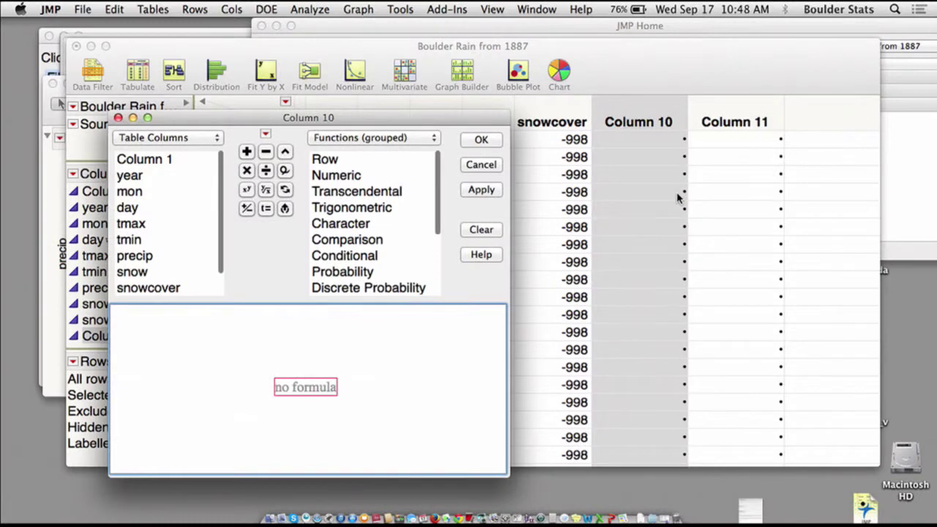
left_click_drag(473, 117, 612, 25)
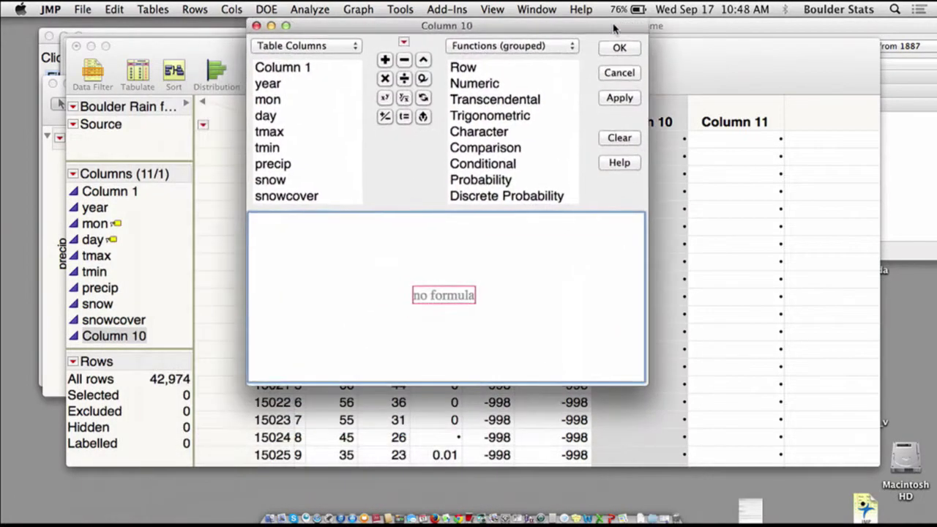
left_click_drag(644, 379, 738, 432)
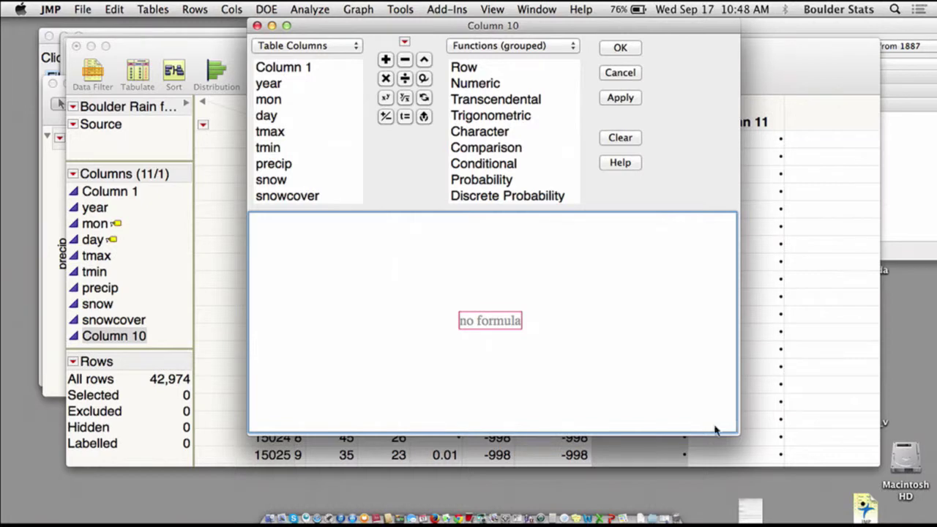
scroll(553, 156, "down", 3)
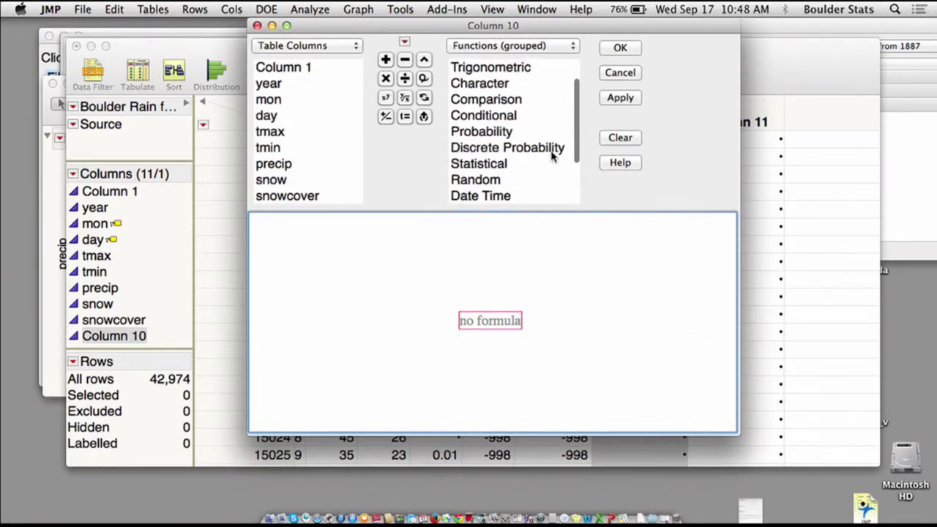
left_click(510, 166)
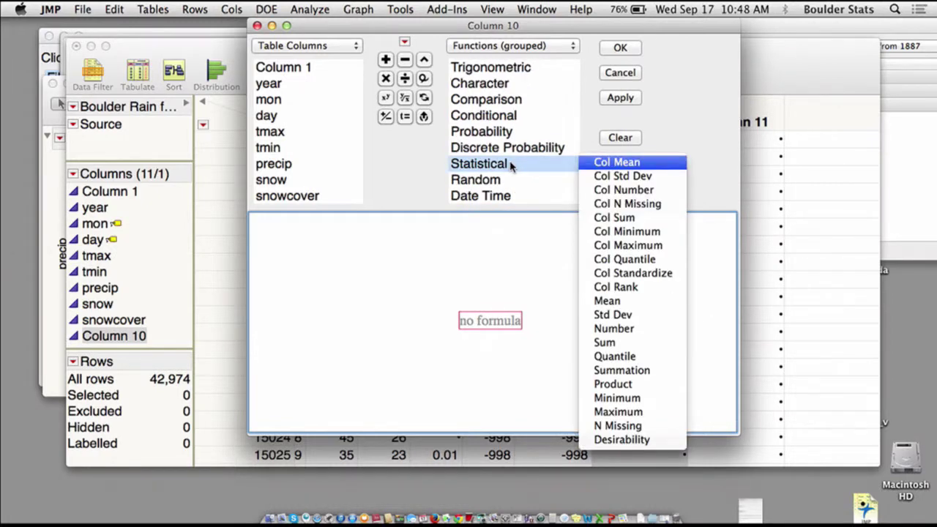
left_click(657, 371)
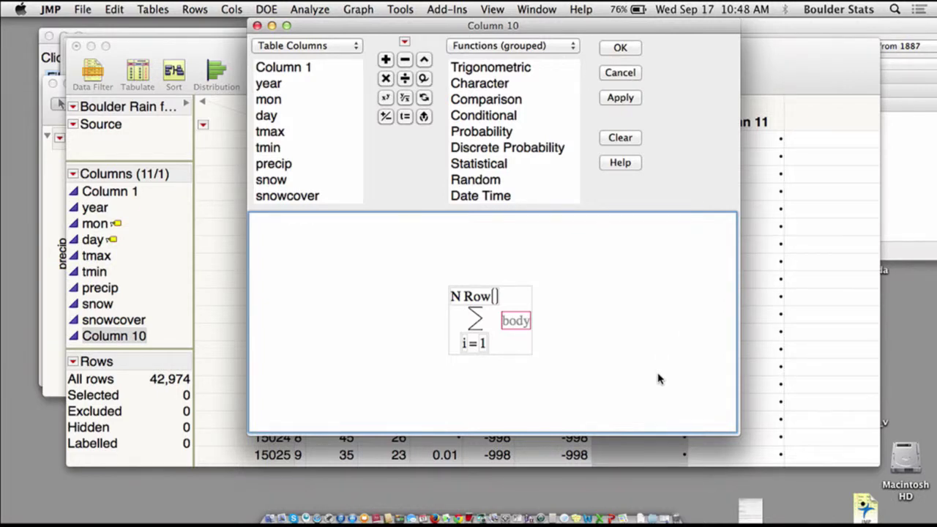
Set the lower limit of the summation to i = Row() - 8
left_click(483, 345)
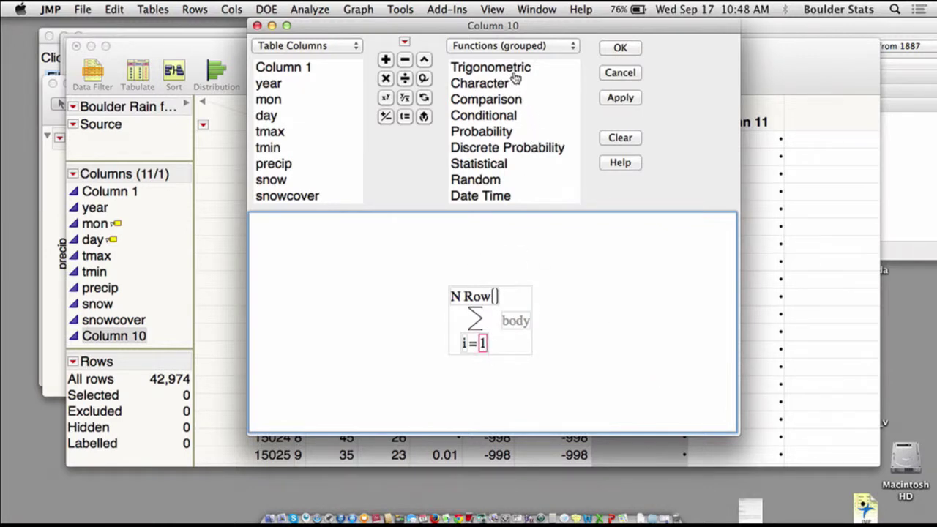
scroll(510, 69, "up", 3)
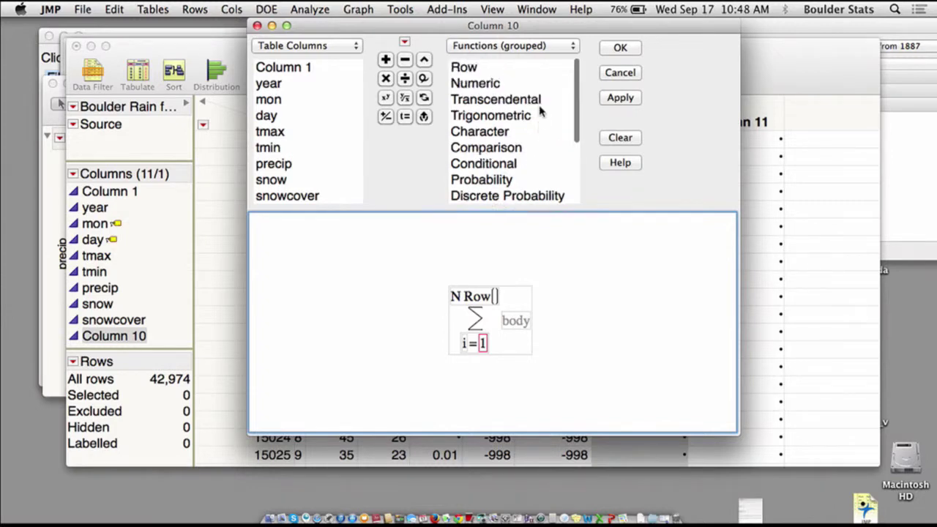
left_click(504, 68)
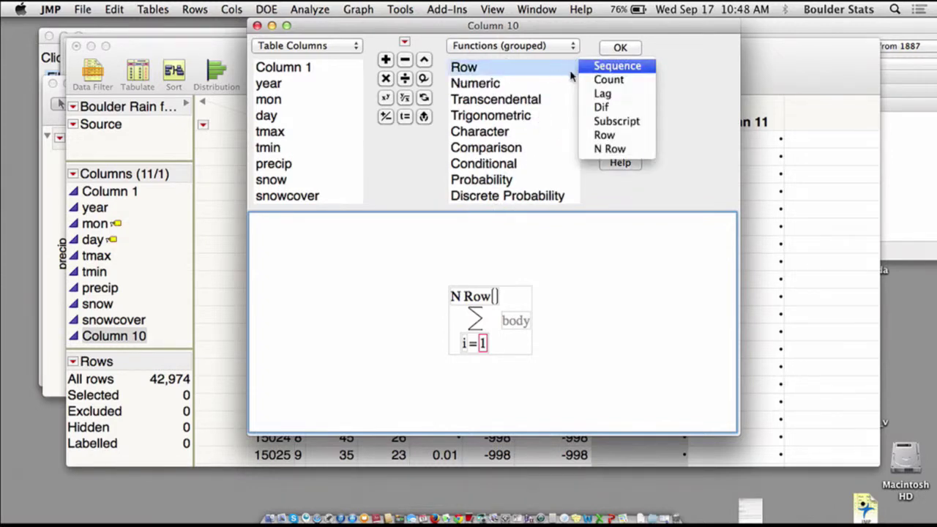
left_click(613, 136)
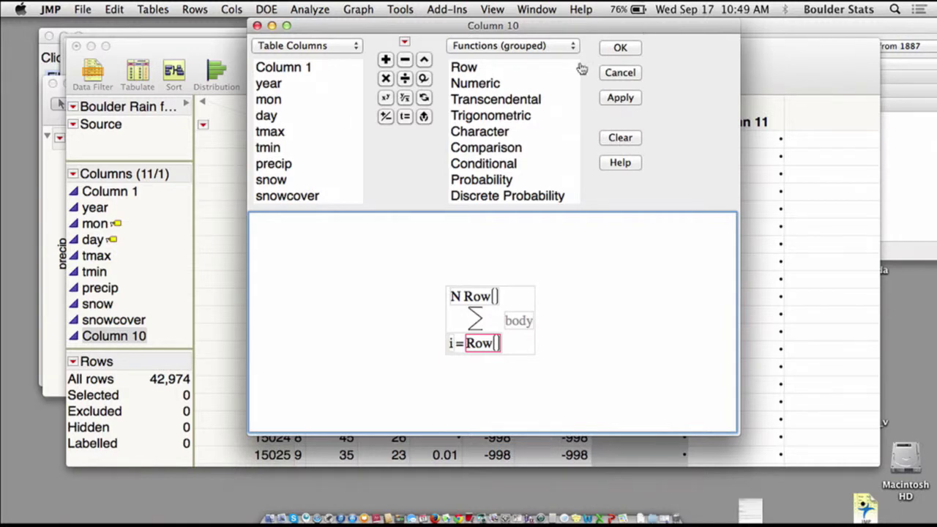
left_click(405, 60)
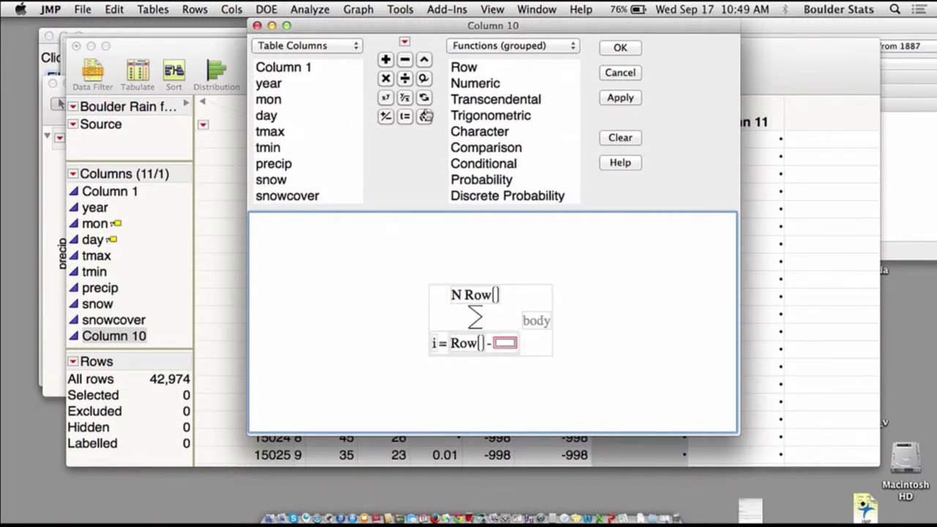
type("8")
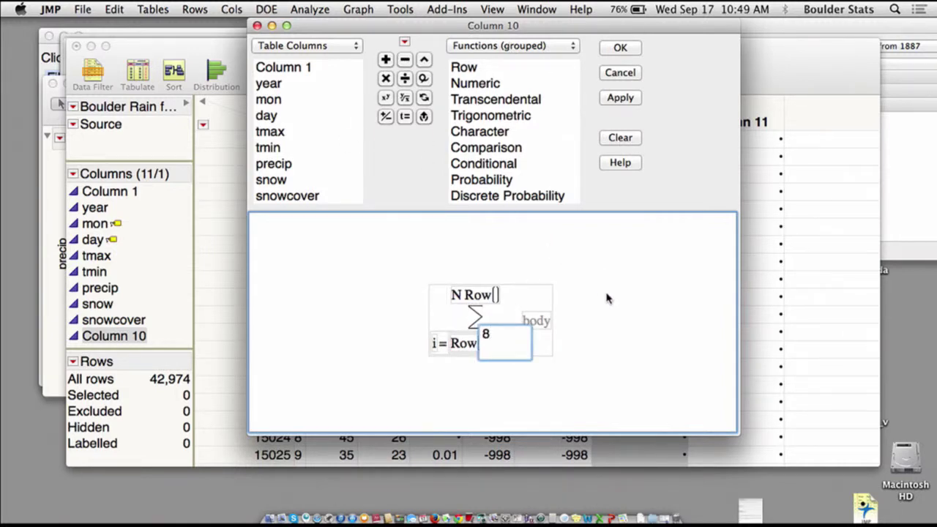
left_click(613, 307)
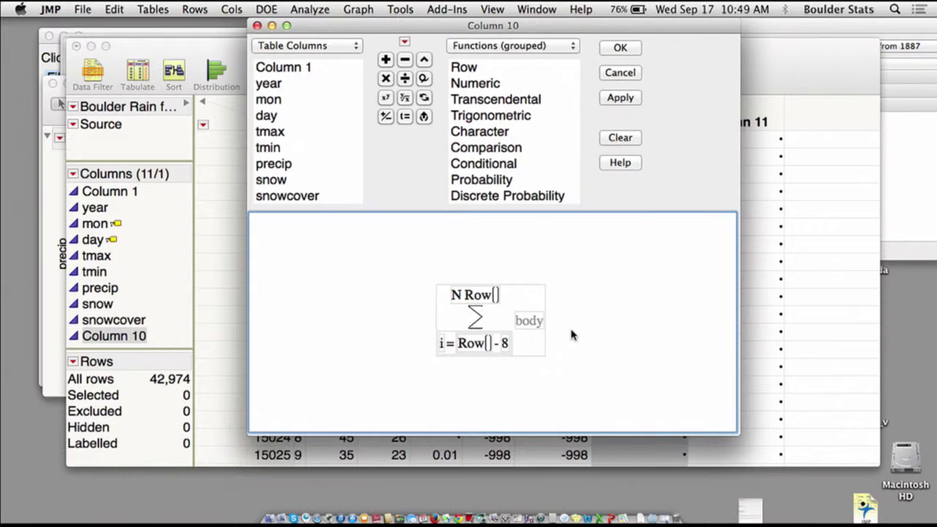
Fill the summation body with the precip column and give it the subscript i
left_click(538, 322)
left_click(339, 163)
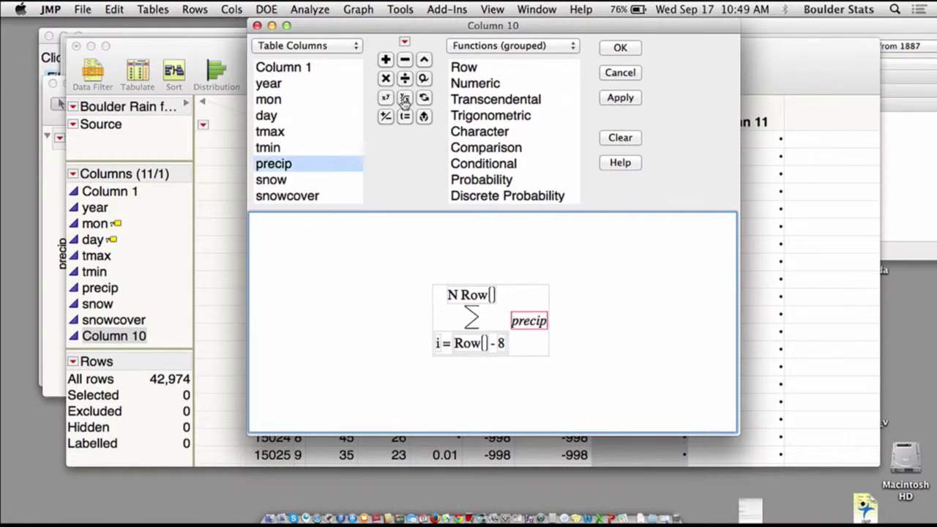
left_click(498, 70)
left_click(617, 121)
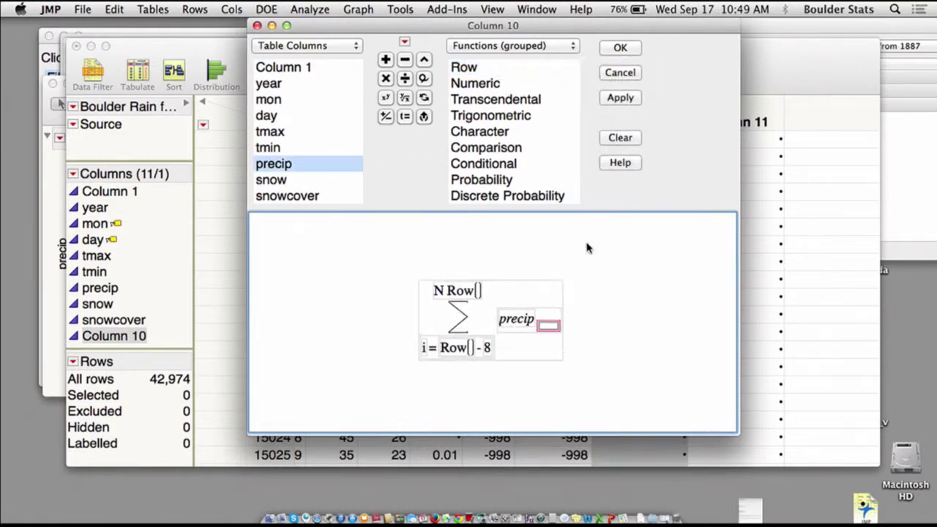
type("i")
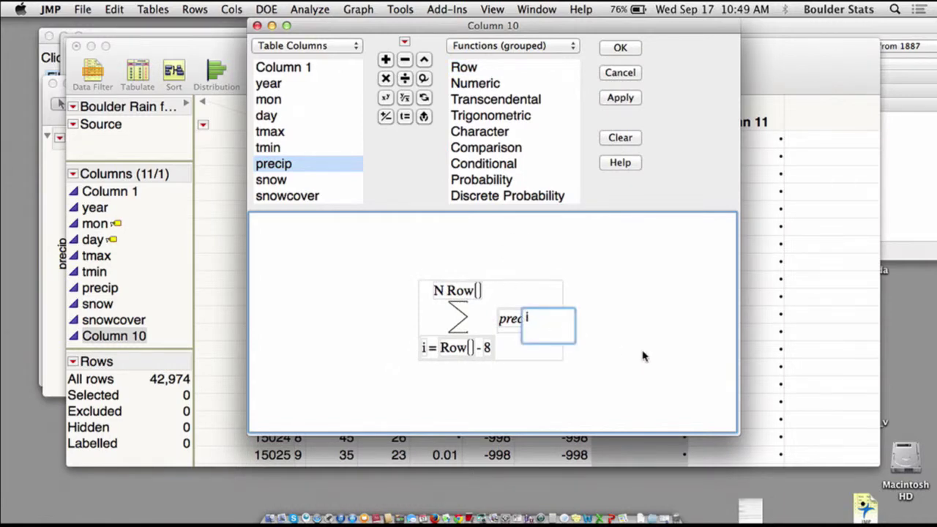
key("Return")
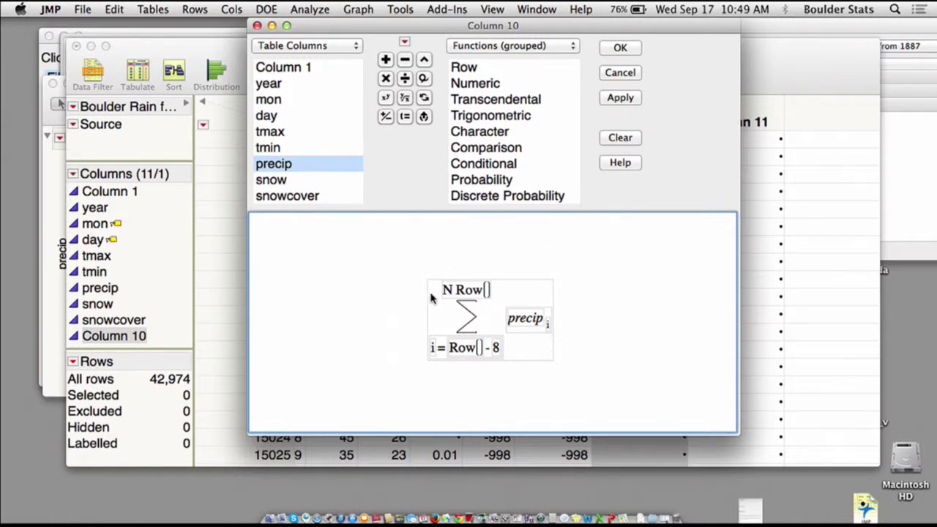
Replace the summation's upper limit with Row(), apply the formula, and move the editor aside to expose Column 10
left_click(476, 292)
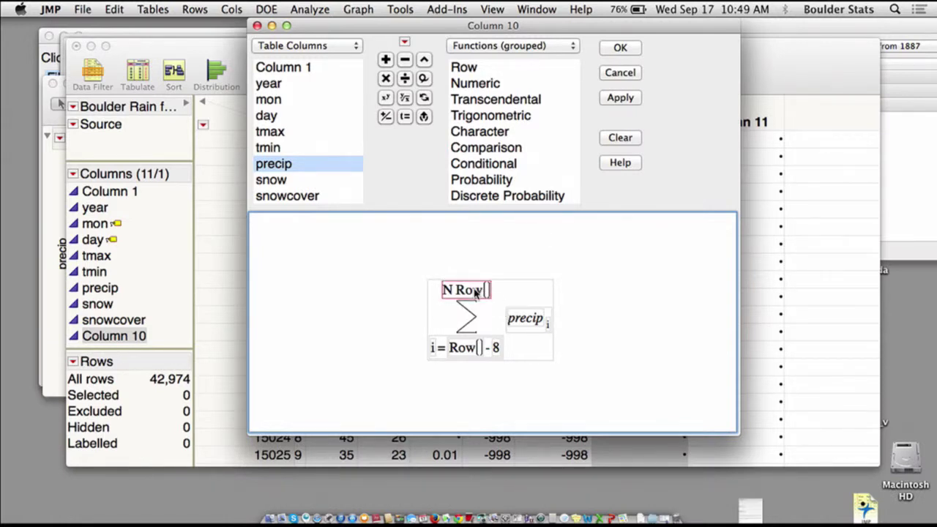
left_click(474, 67)
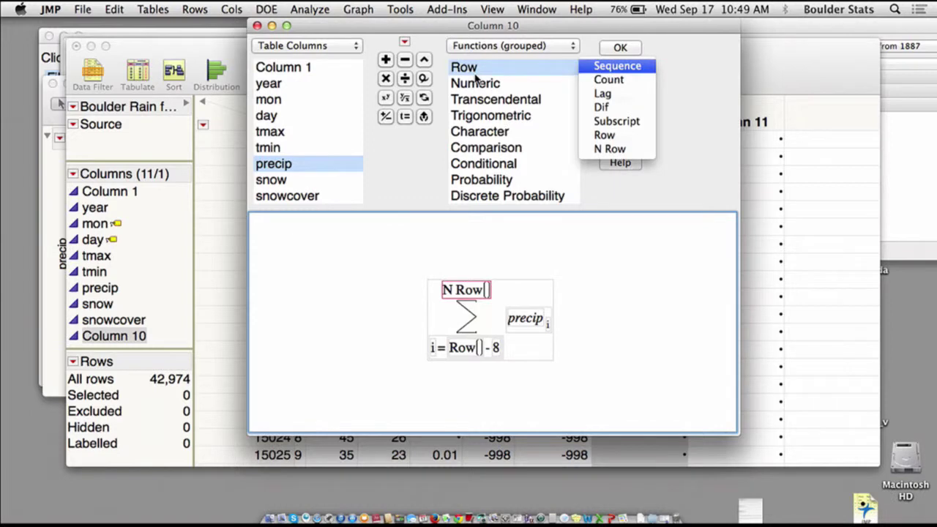
left_click(605, 134)
left_click(620, 97)
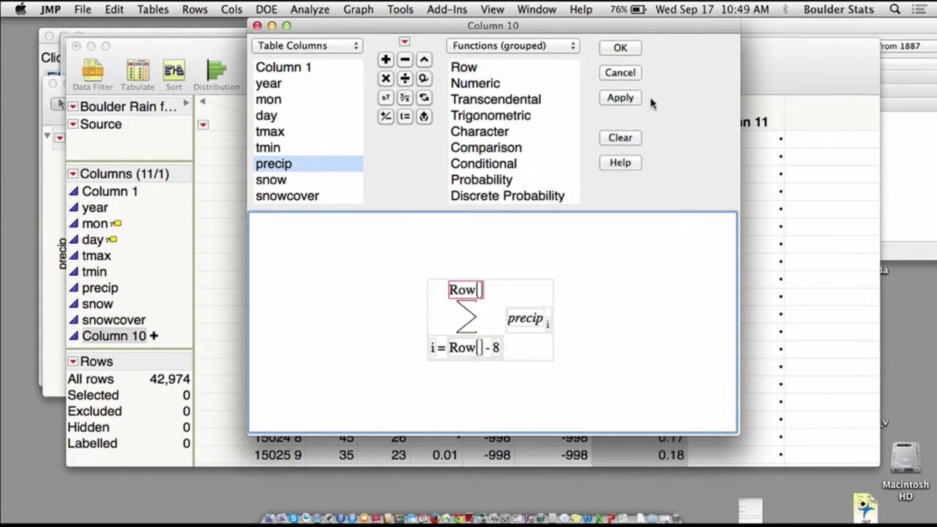
left_click_drag(669, 30, 415, 30)
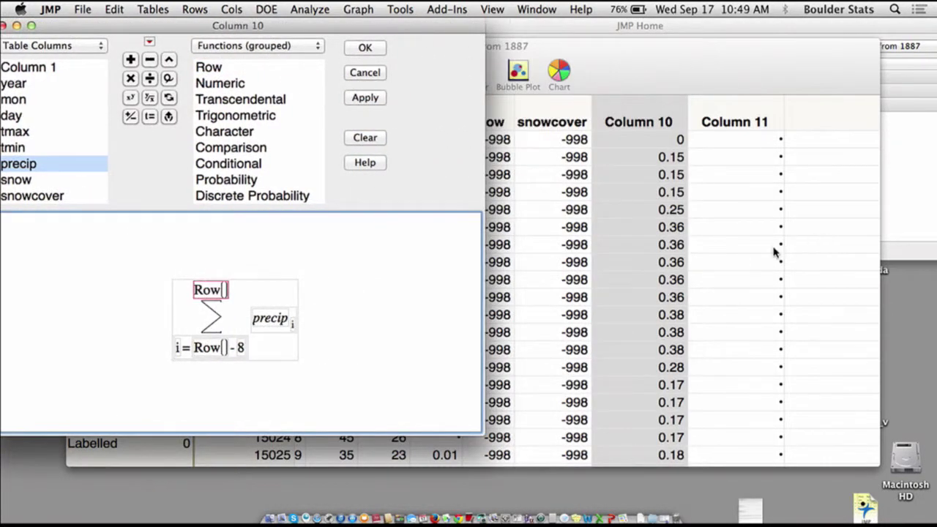
Check the computed values in Column 10 and accept its summation formula
scroll(776, 249, "down", 3)
scroll(732, 183, "up", 5)
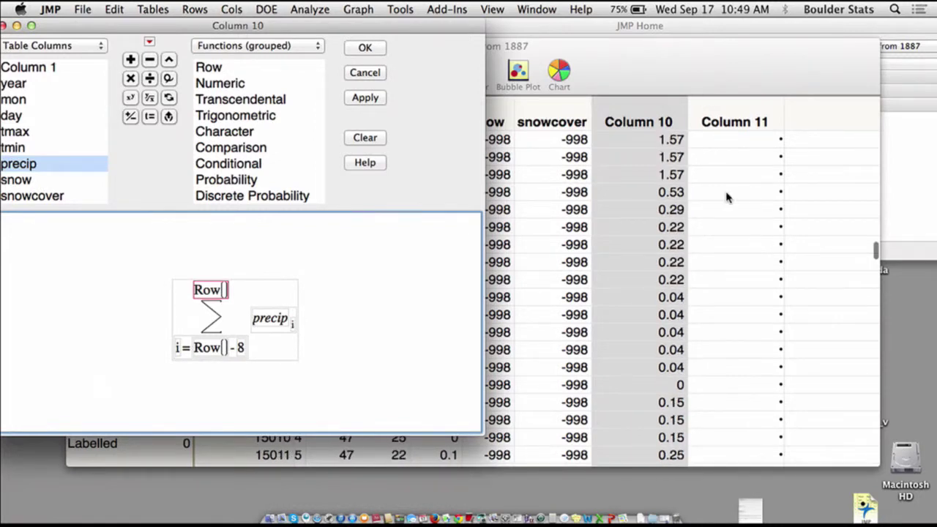
scroll(695, 146, "up", 8)
left_click(363, 49)
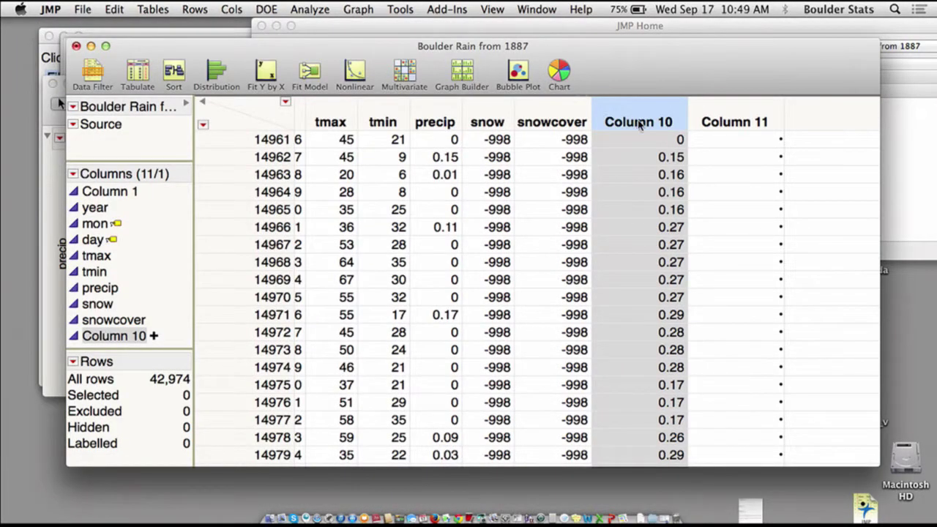
Rename Column 10 as 8 Days
double_click(639, 122)
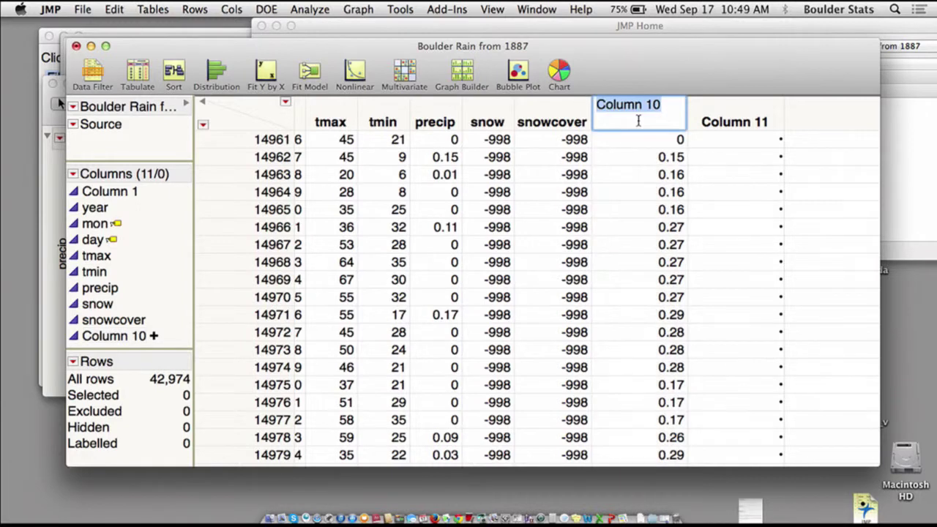
type("d")
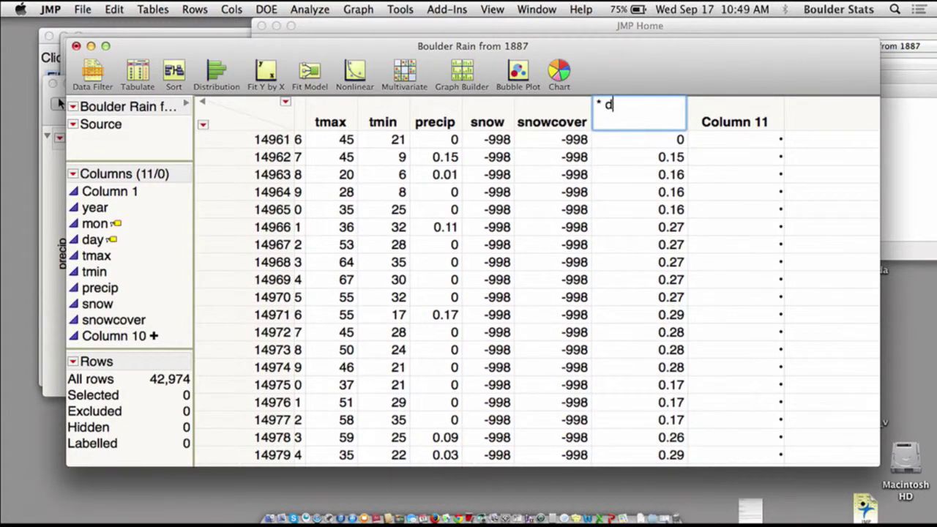
type(" Days")
key("Return")
Compare the 8 Days sums with the daily precip values and their dates through the first few hundred rows
scroll(699, 236, "down", 2)
scroll(674, 230, "up", 2)
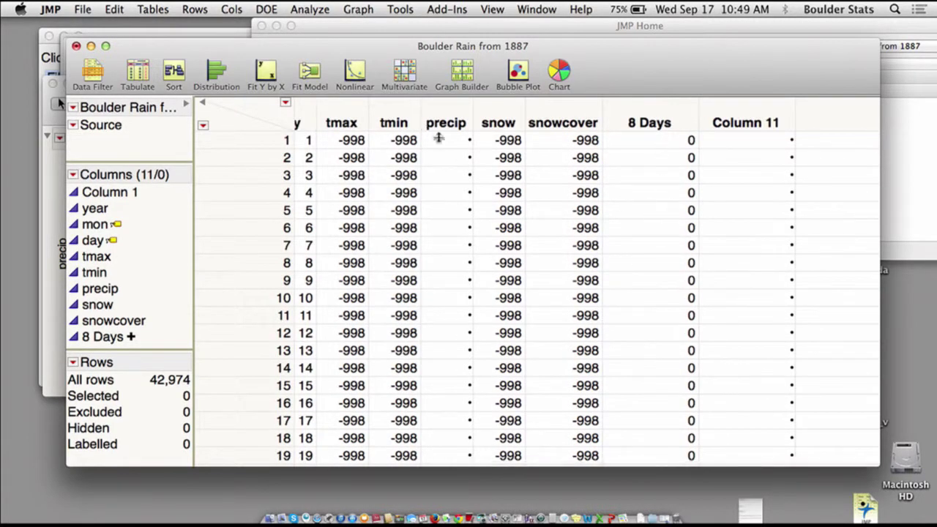
scroll(687, 208, "down", 15)
scroll(687, 209, "down", 15)
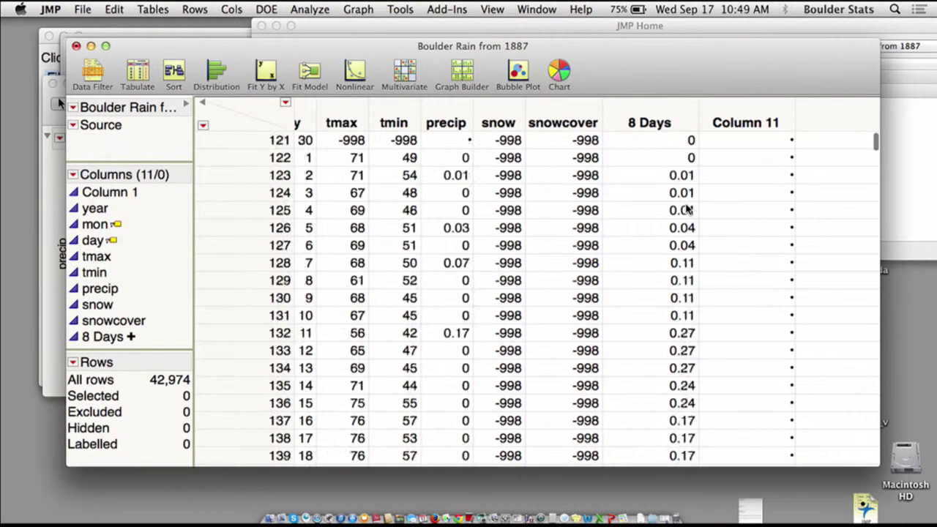
scroll(687, 209, "up", 2)
scroll(687, 208, "down", 1)
scroll(687, 208, "down", 4)
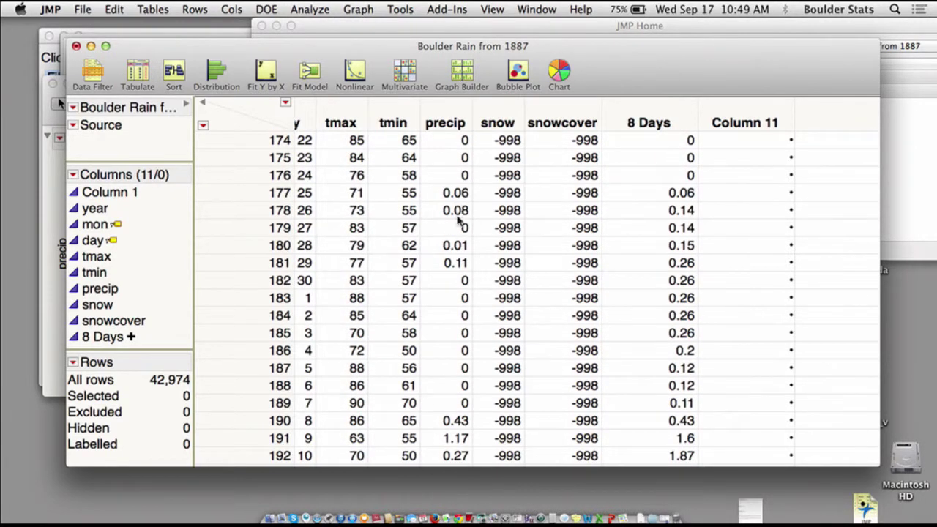
scroll(678, 220, "up", 2)
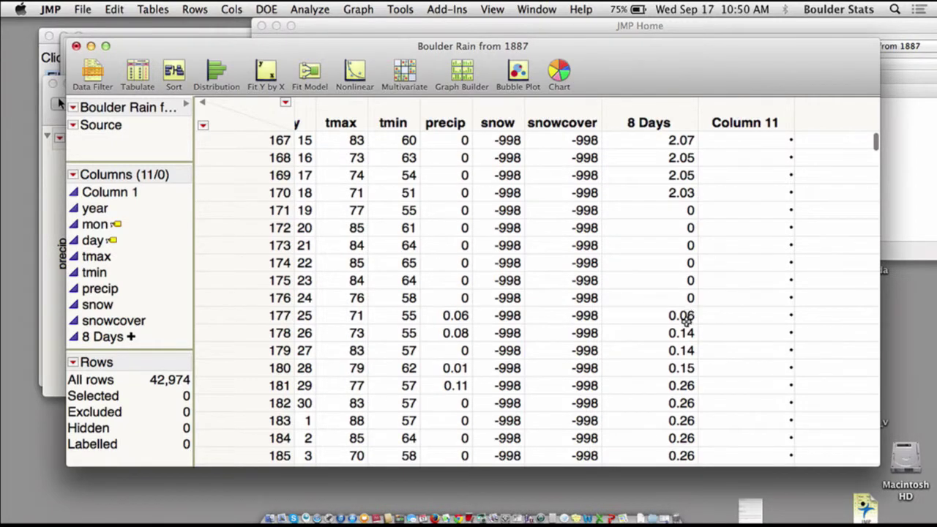
scroll(694, 358, "down", 10)
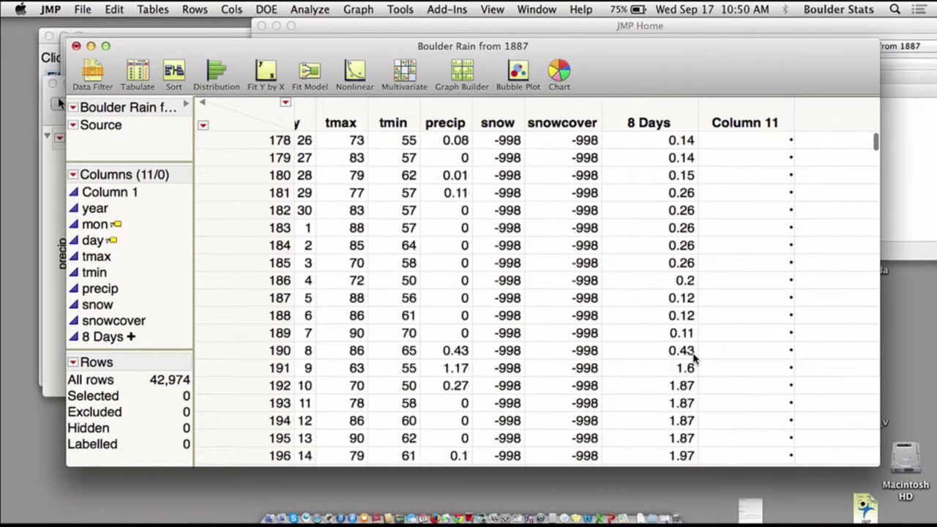
scroll(695, 357, "down", 15)
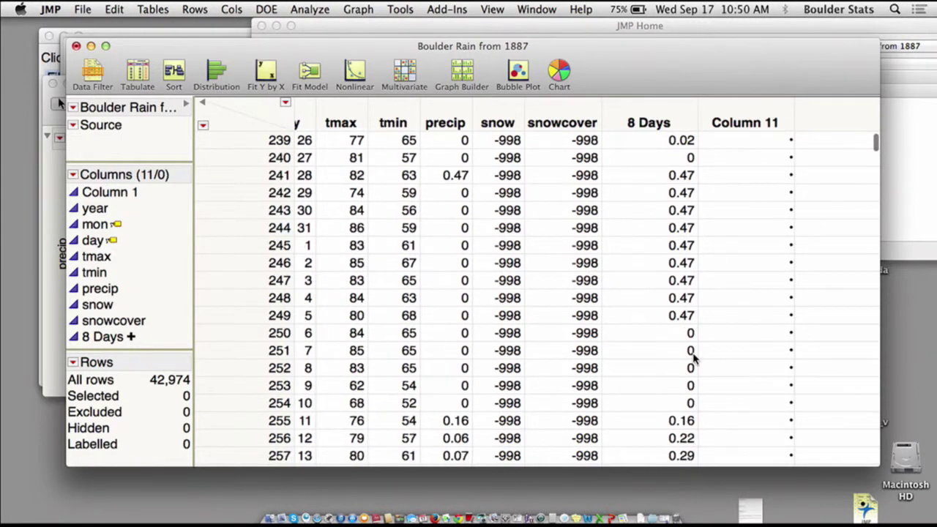
left_click_drag(372, 114, 308, 119)
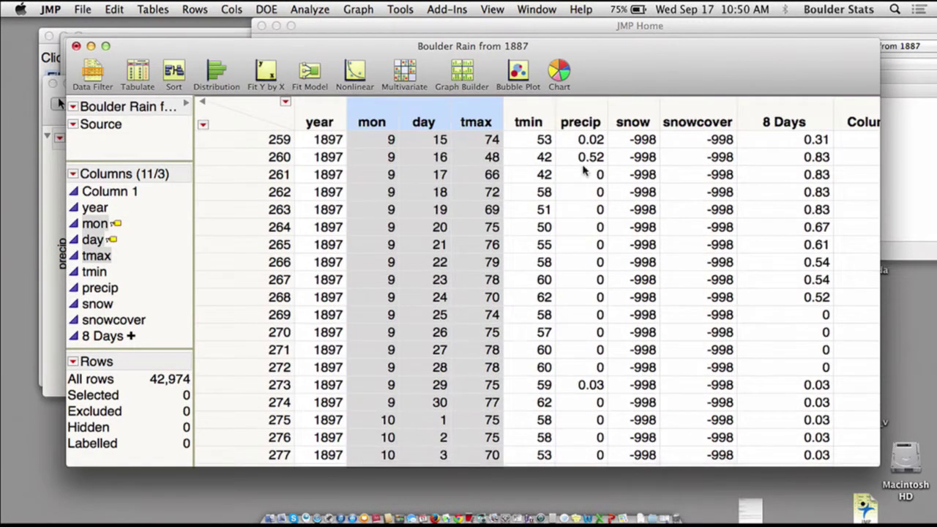
scroll(569, 192, "right", 3)
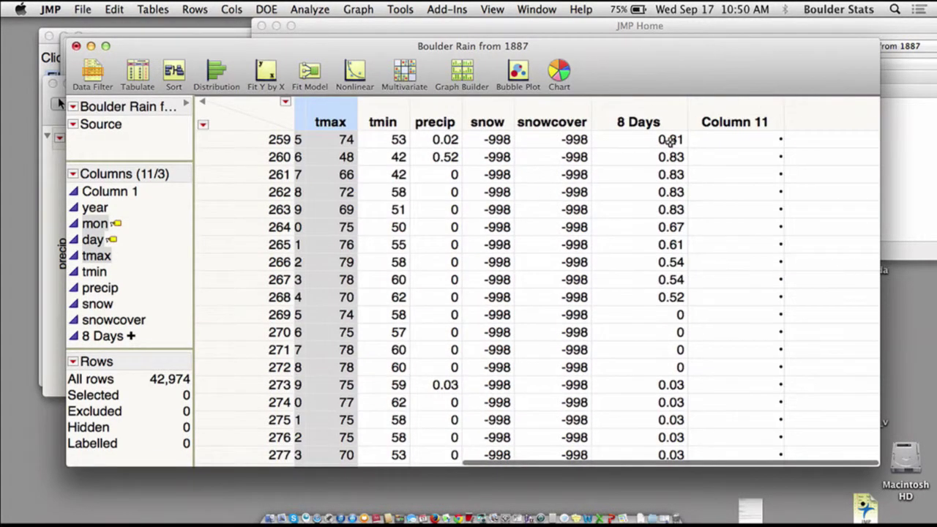
Create a Fit Y by X plot with 8 Days as the response and mon as the factor
left_click(265, 73)
left_click(335, 176)
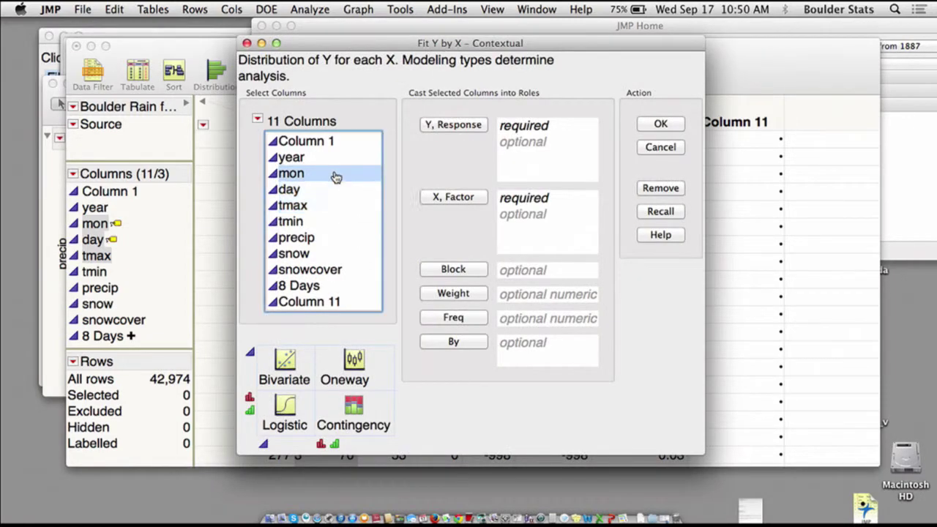
left_click(466, 202)
left_click(357, 287)
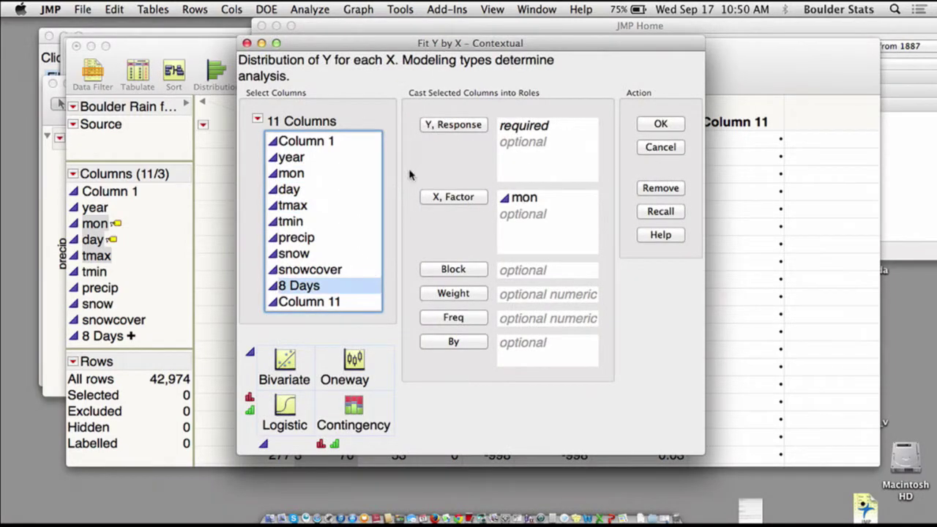
left_click(479, 129)
left_click(669, 126)
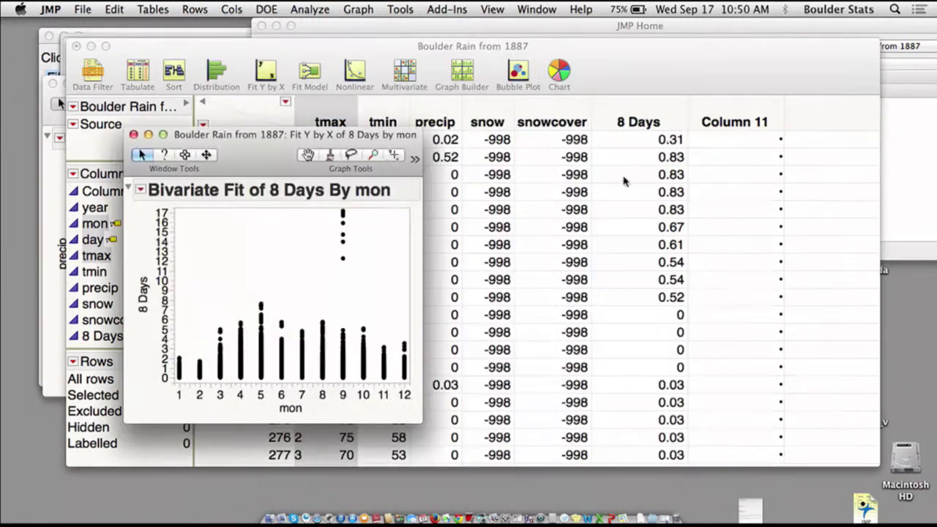
Widen the bivariate report and add a Local Data Filter on year to it
left_click_drag(424, 416, 722, 453)
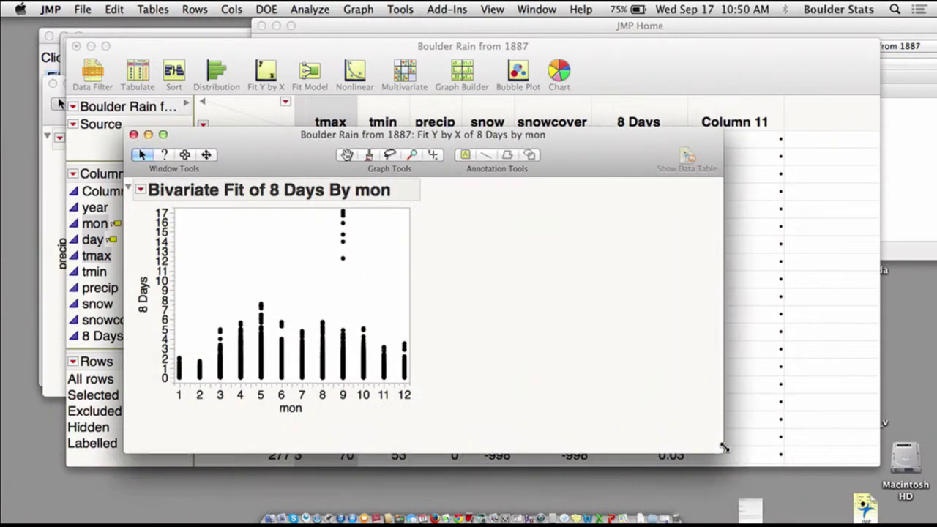
left_click(140, 189)
mouse_move(219, 412)
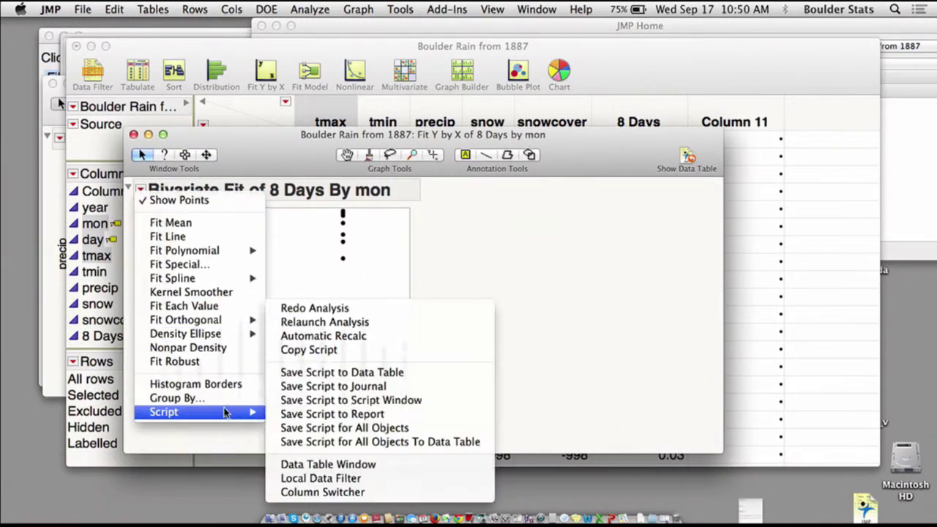
left_click(327, 478)
left_click(205, 296)
left_click(266, 264)
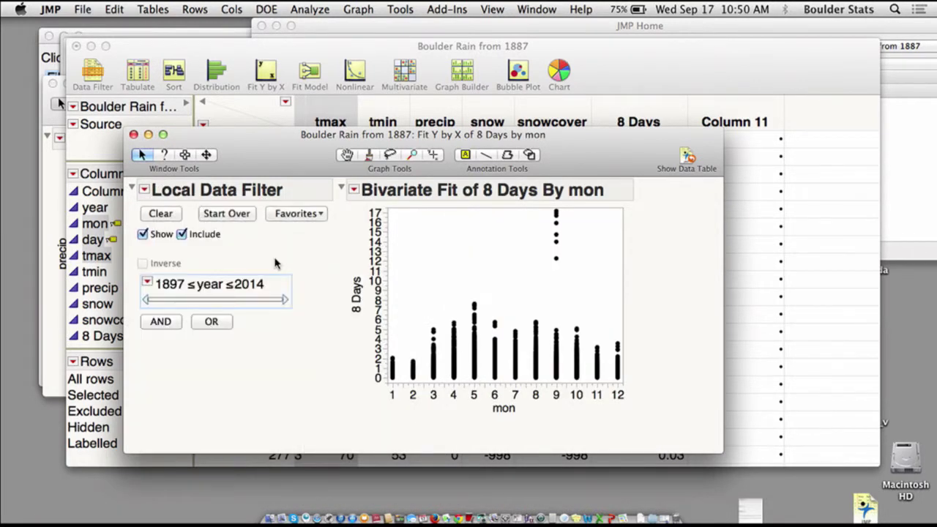
Raise the filter's lower year limit to about 2007.64 and enlarge the report and its graph
left_click_drag(147, 302, 278, 301)
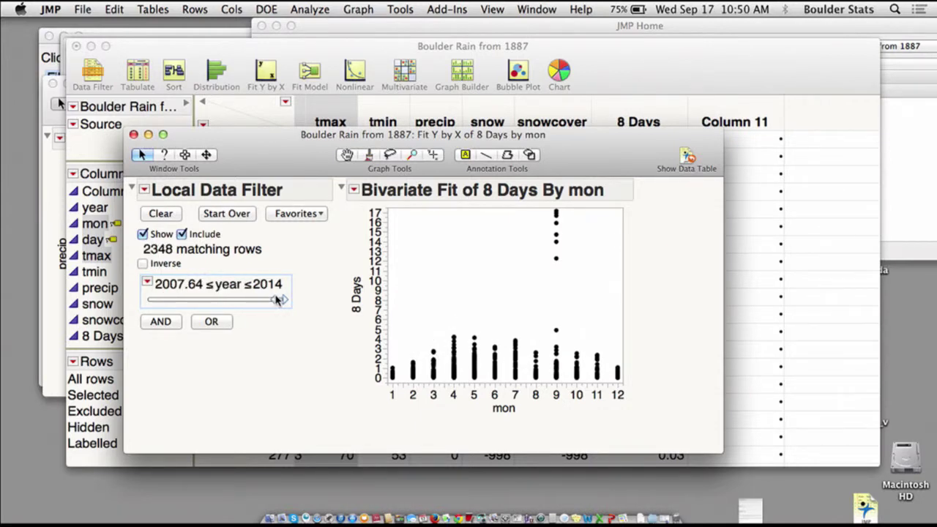
left_click_drag(633, 150, 620, 94)
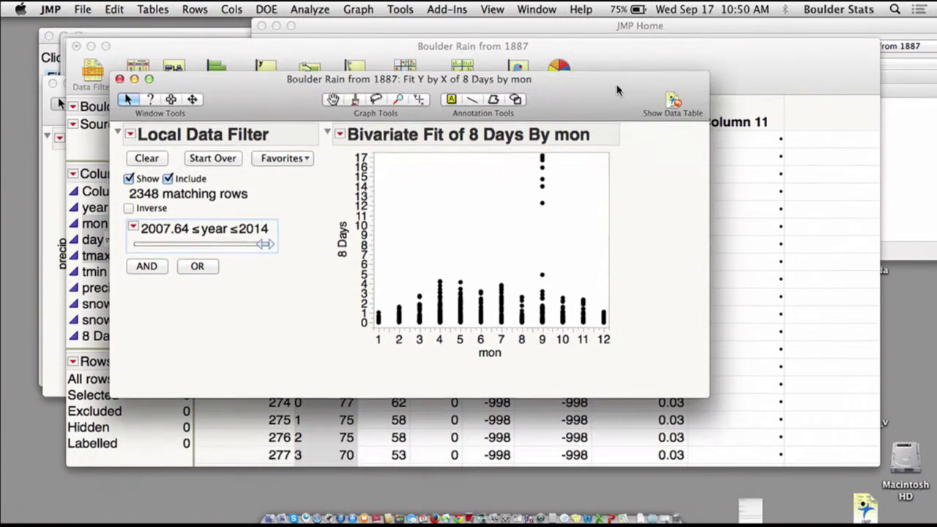
left_click_drag(709, 394, 773, 435)
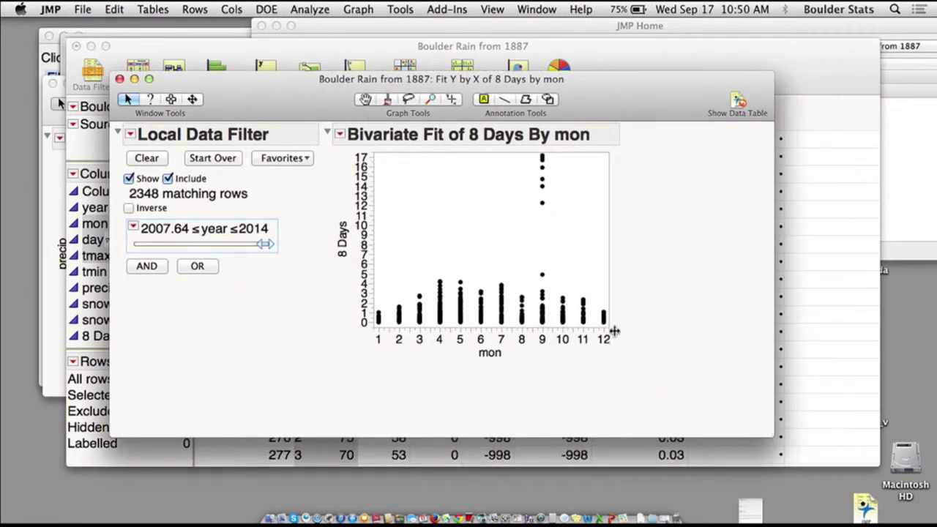
left_click_drag(609, 327, 730, 400)
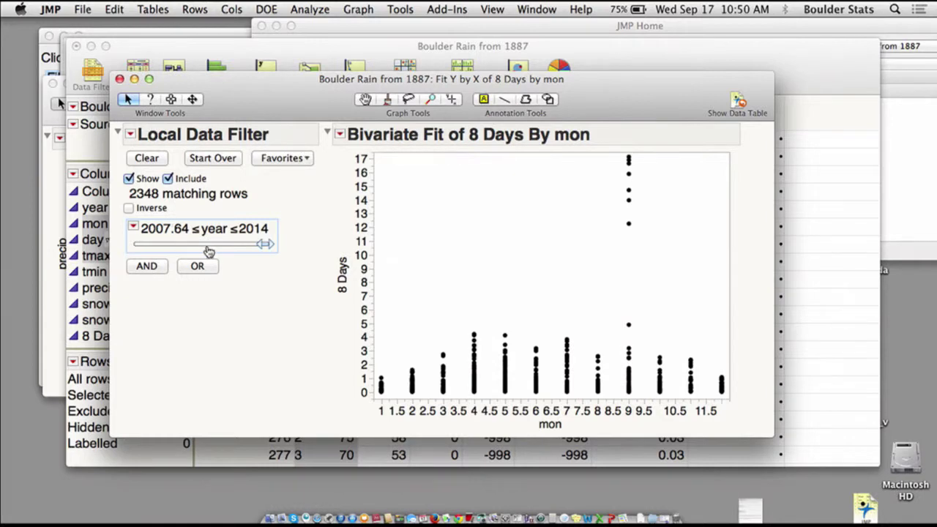
Set the lower limit of the year filter to exactly 2010
left_click(152, 232)
type("2010")
key("Return")
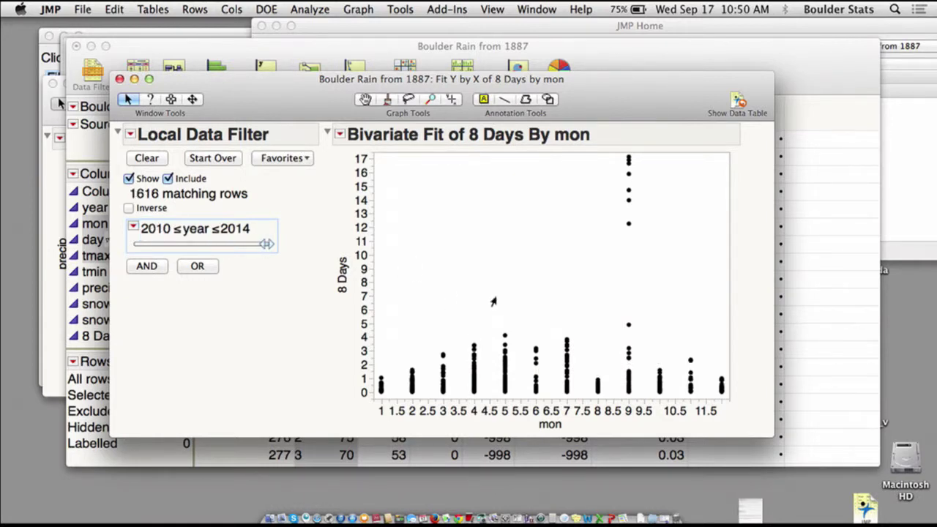
Select the outlying month 9 points above 12, inspect the label of the highest one, and clear the selection
left_click_drag(621, 160, 654, 245)
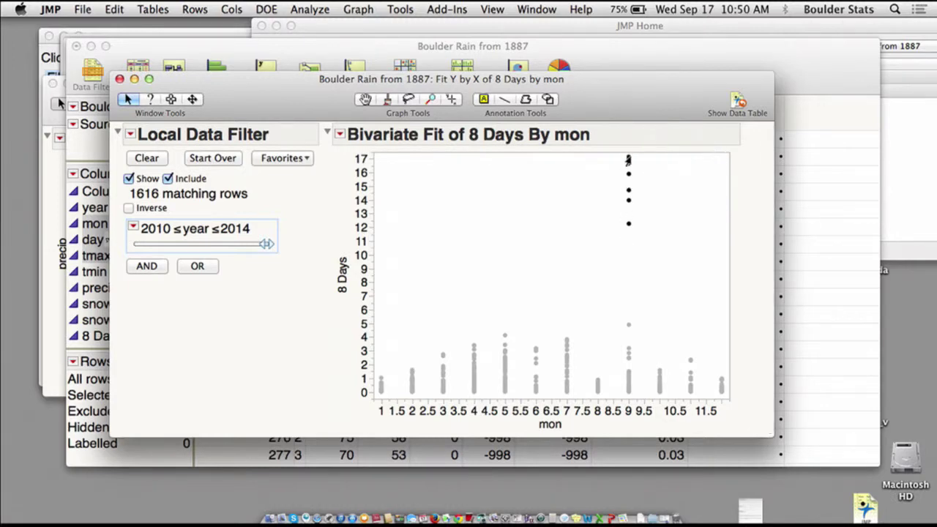
mouse_move(627, 159)
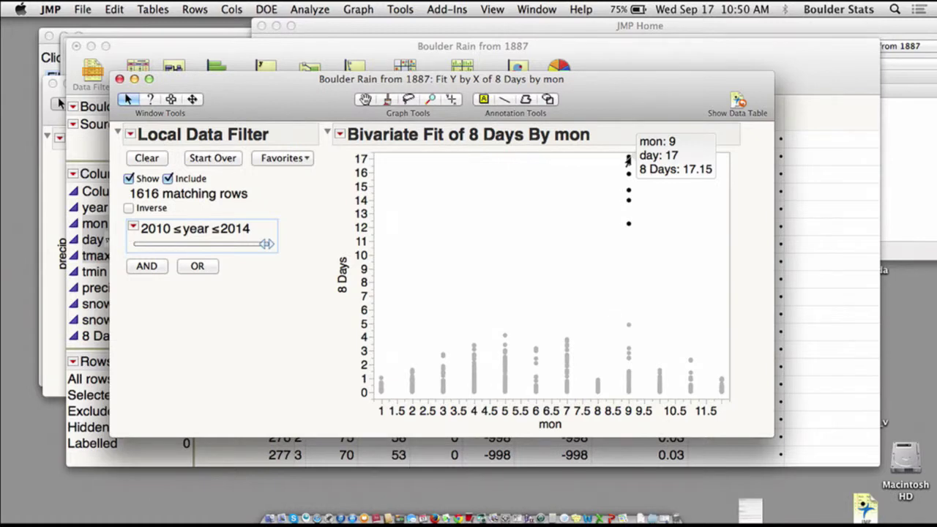
left_click(490, 237)
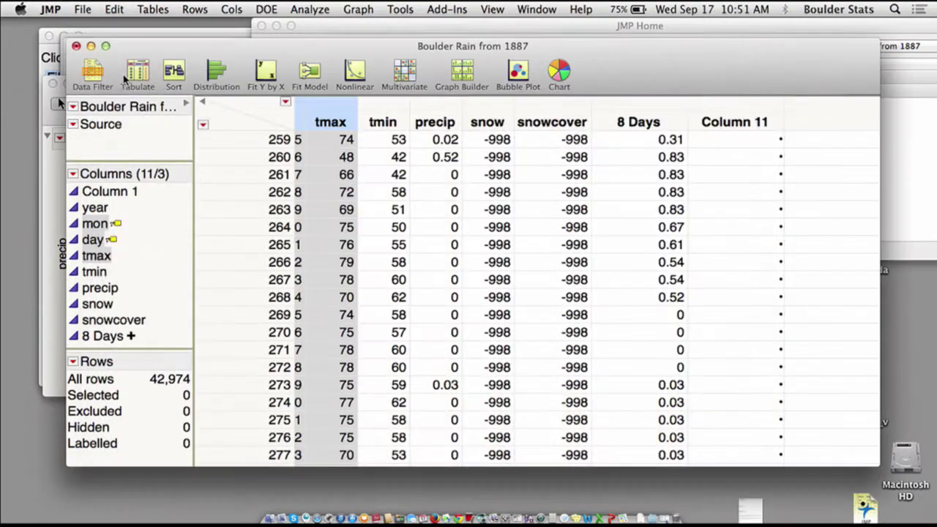
Close the bivariate report and open the recent data table SV and BC Hourly Sept 2013
left_click(120, 79)
left_click(731, 23)
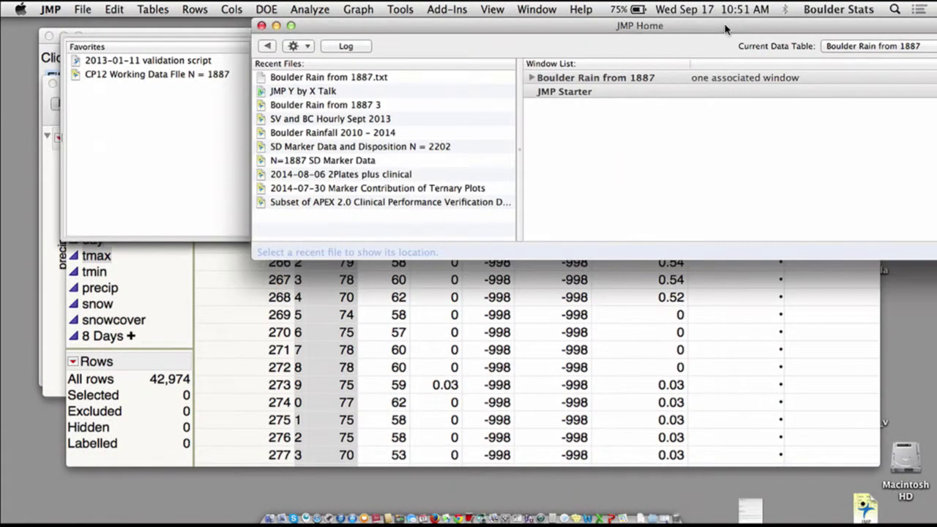
double_click(395, 118)
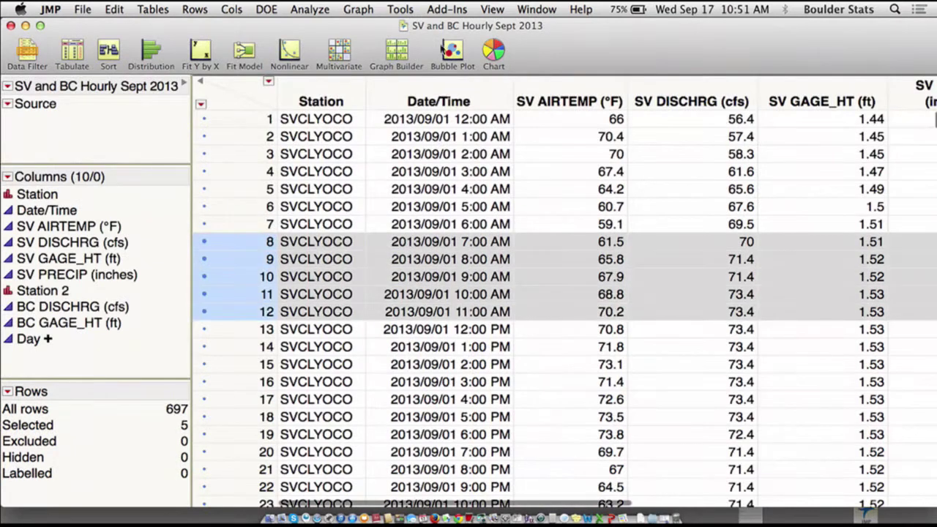
Deselect the highlighted rows of the hourly table and clear all its row states
left_click(229, 111)
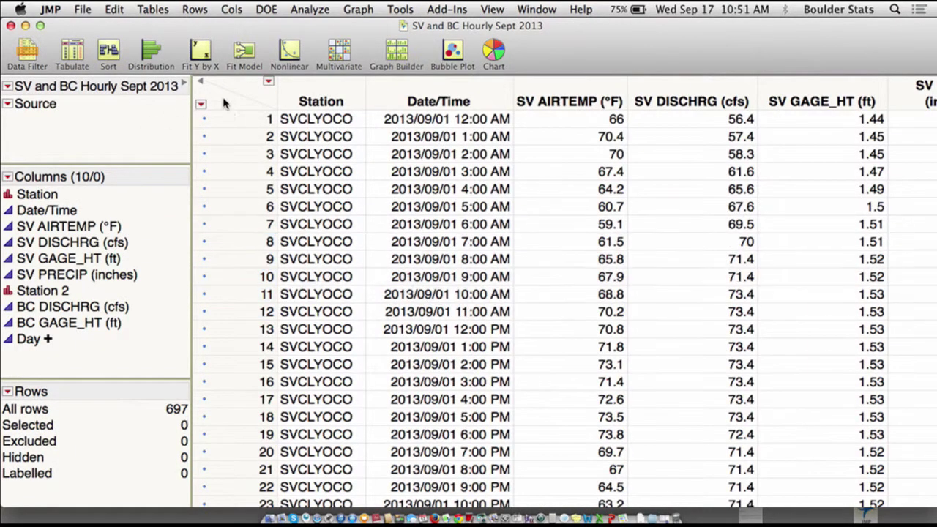
left_click(195, 9)
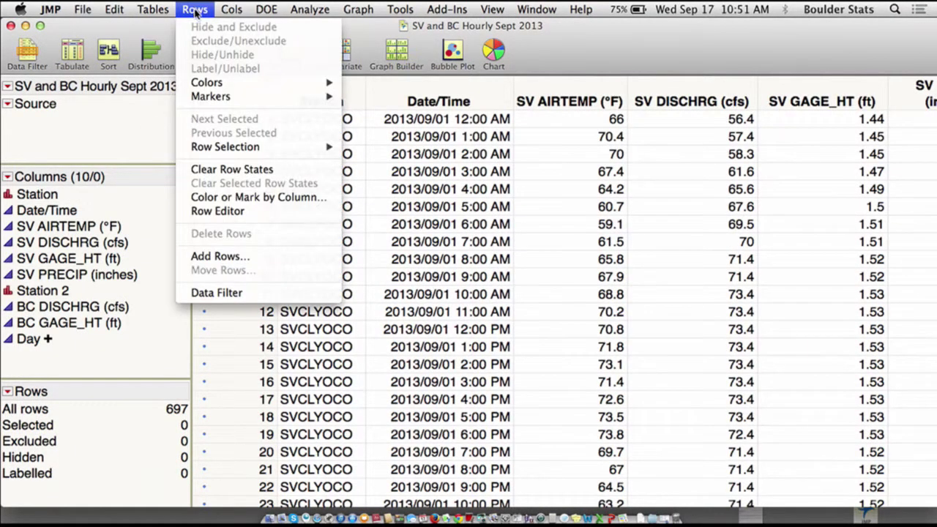
left_click(246, 171)
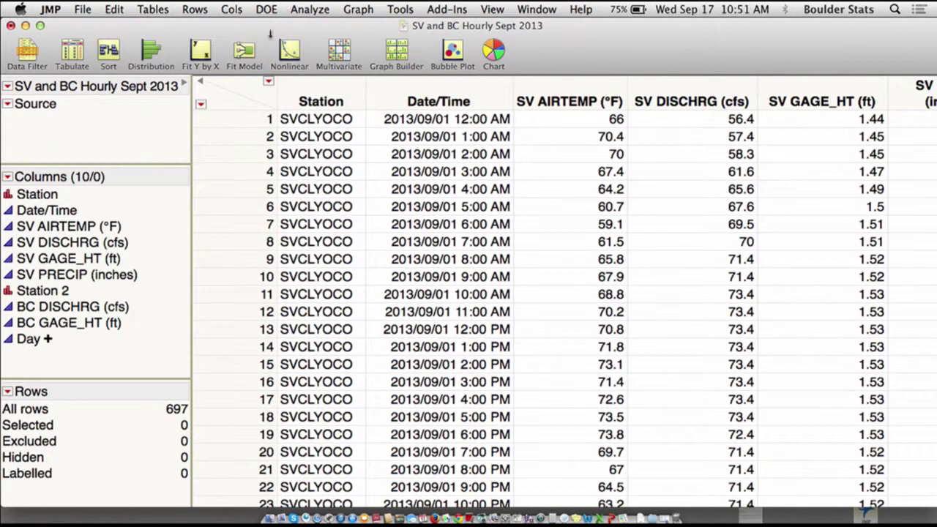
left_click_drag(599, 57, 606, 57)
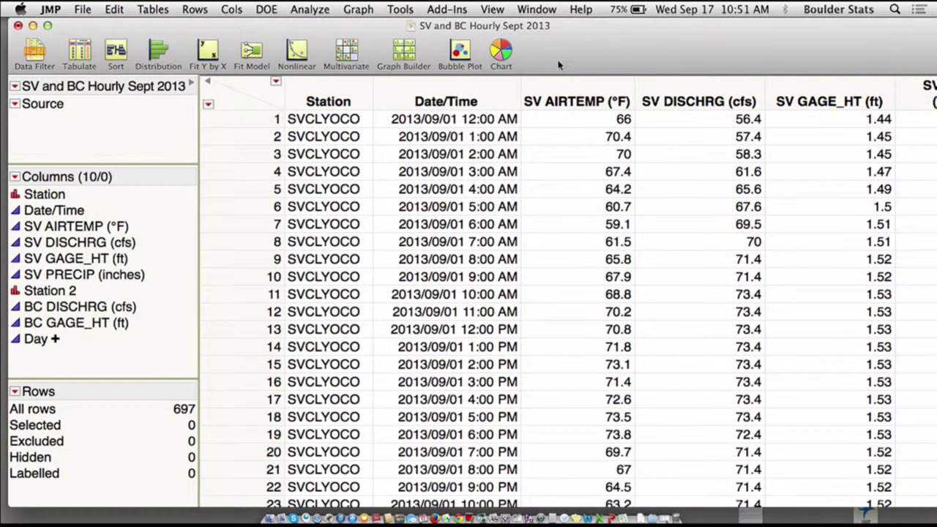
Create a Fit Y by X plot with BC GAGE_HT (ft) as the response and Date/Time as the factor
left_click(208, 52)
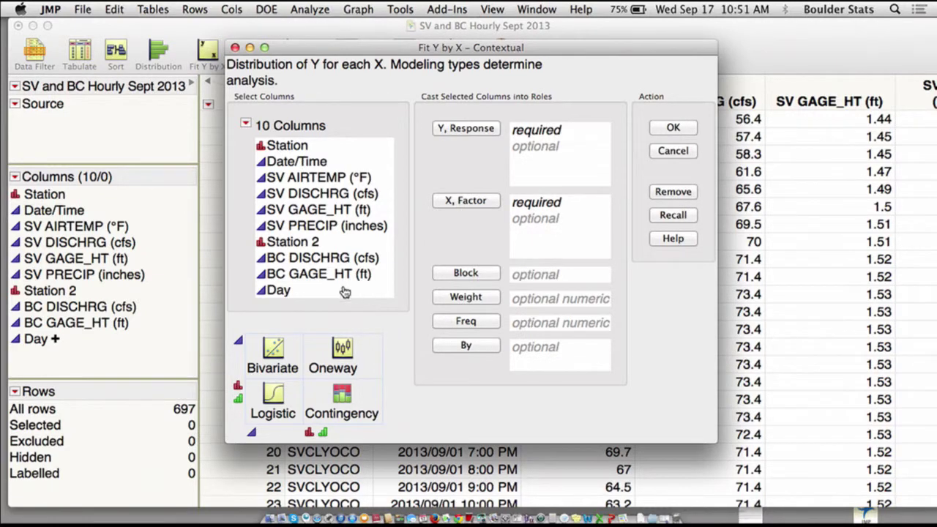
left_click(335, 163)
left_click(466, 201)
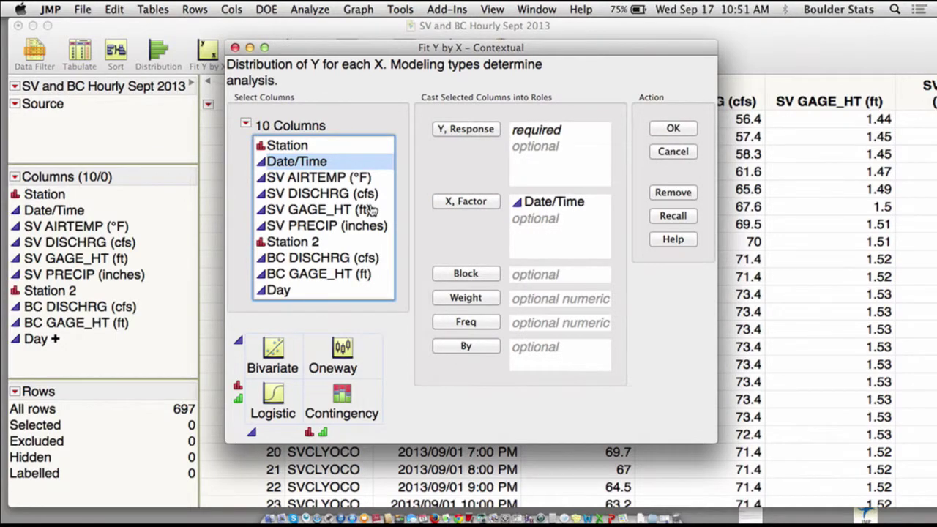
left_click(367, 273)
left_click(466, 131)
left_click(669, 132)
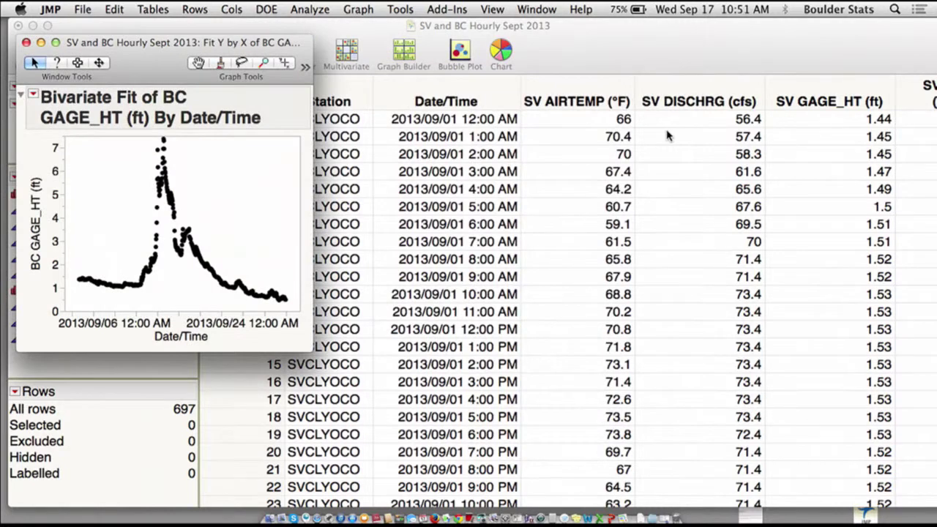
Enlarge the report window and the gauge-height plot, and select the points above 6 ft on the tallest peak
left_click_drag(306, 352, 871, 443)
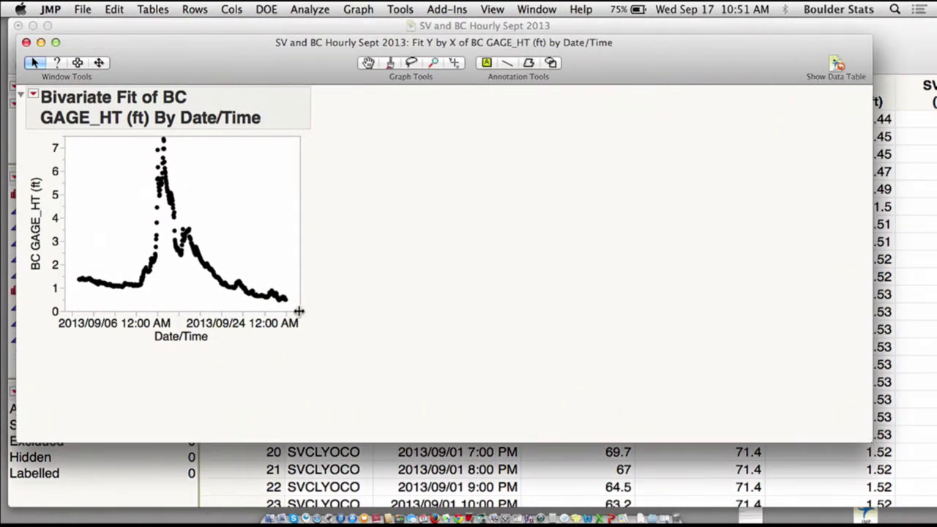
left_click_drag(298, 314, 716, 362)
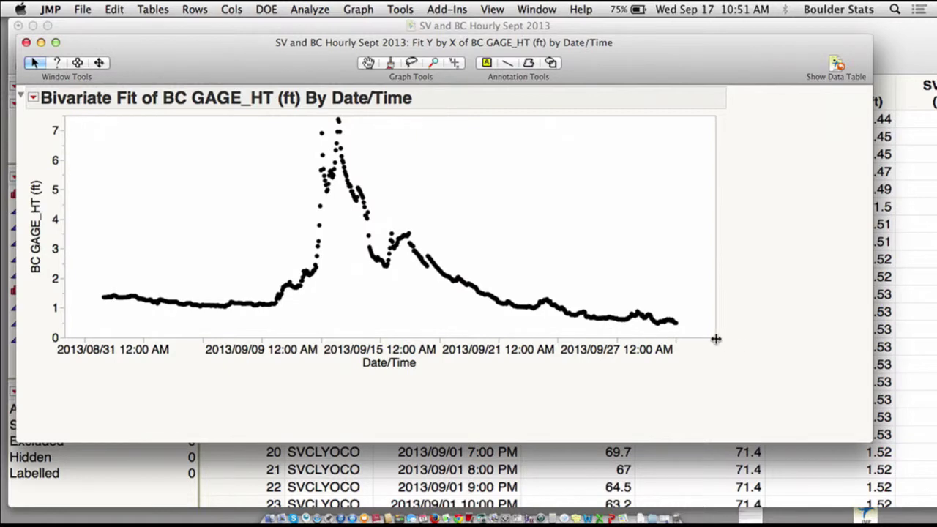
left_click_drag(716, 335, 738, 396)
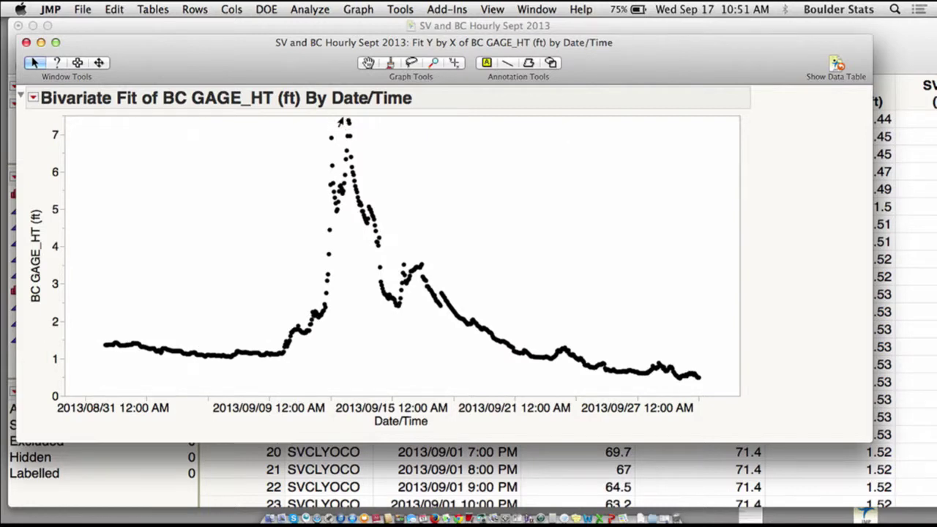
mouse_move(348, 168)
mouse_move(347, 126)
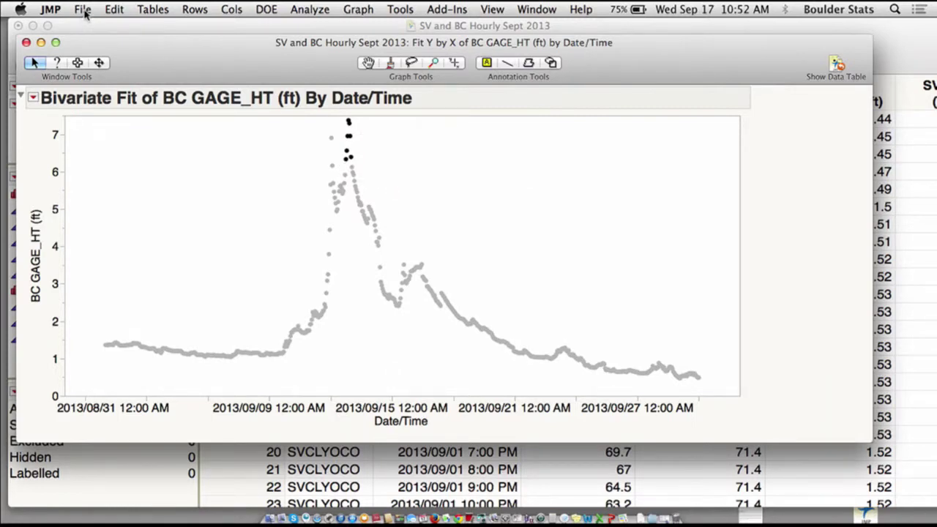
Name the selected points in a new column called creepy, with warning for selected rows and all clear for unselected rows
left_click(233, 10)
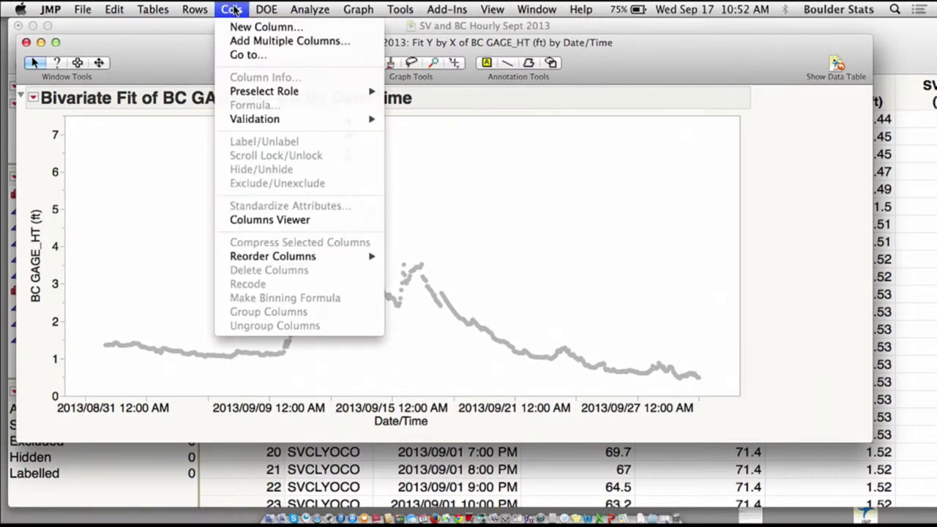
mouse_move(206, 9)
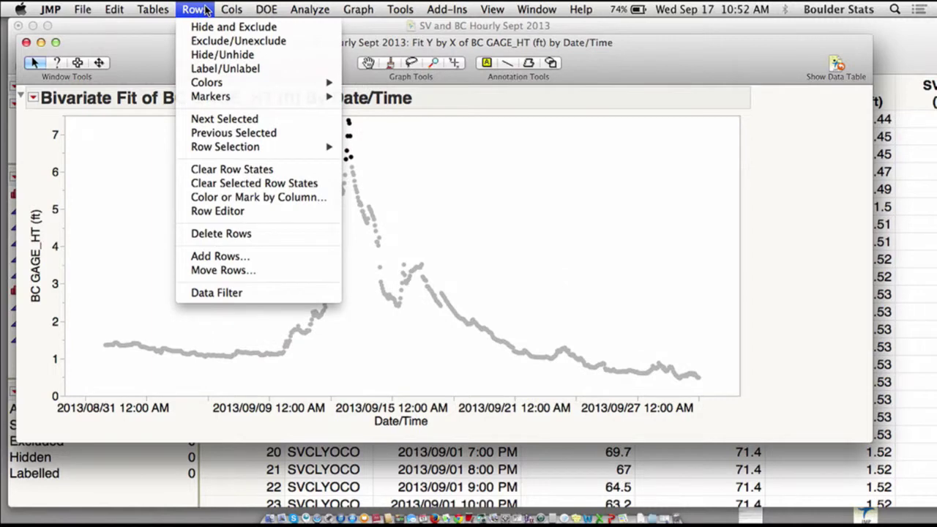
left_click(505, 208)
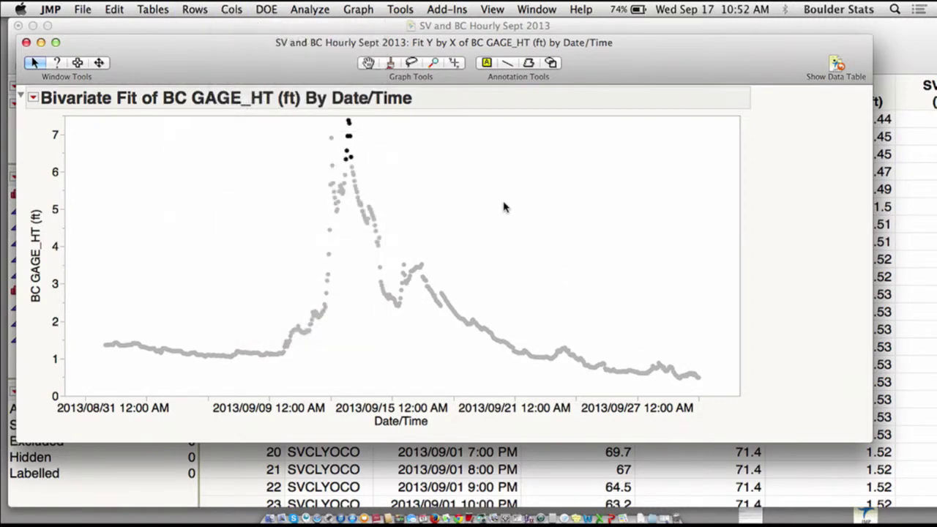
right_click(425, 155)
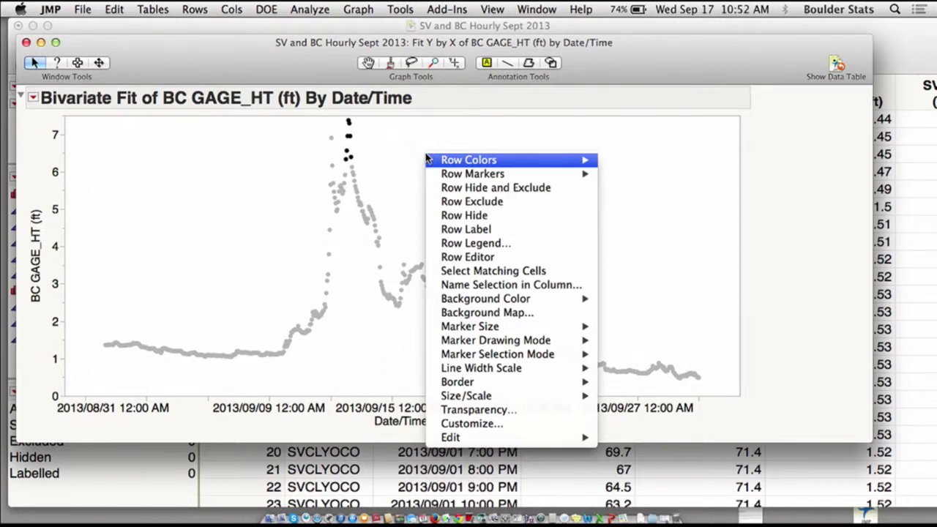
left_click(487, 289)
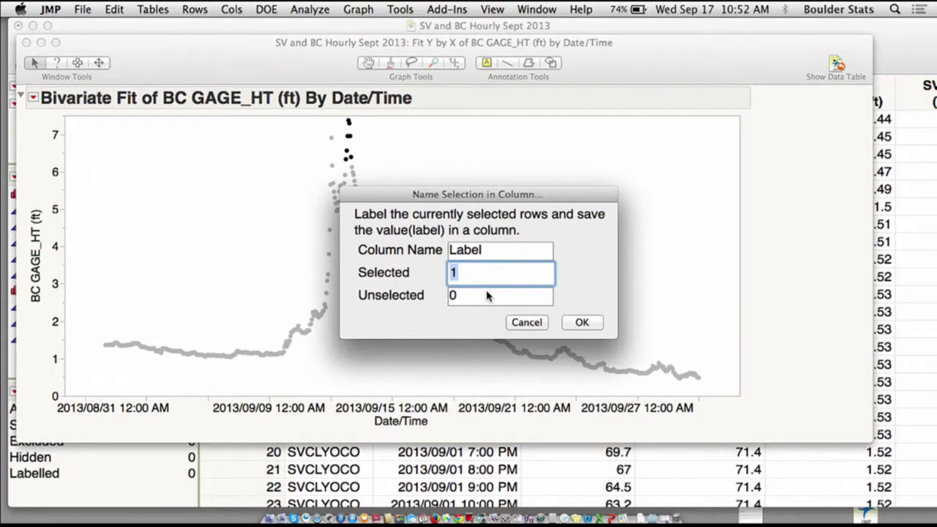
double_click(480, 250)
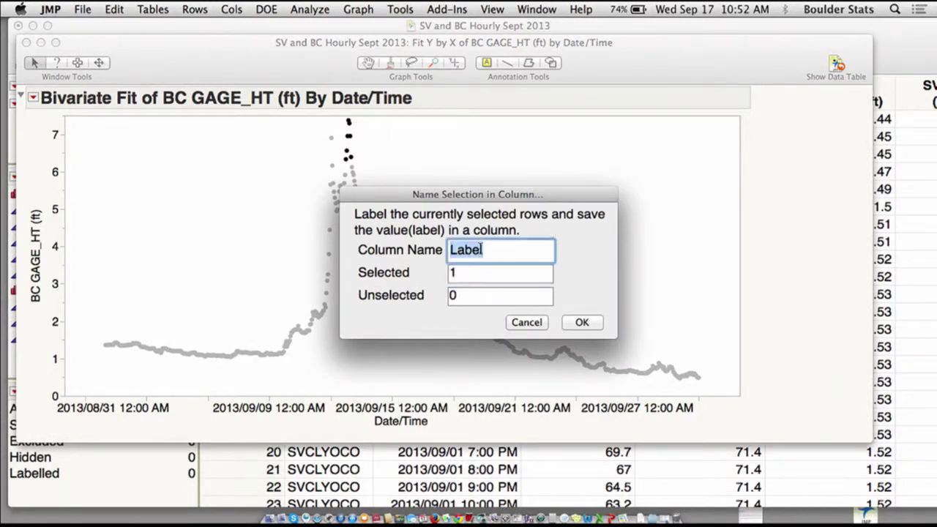
type("creepy")
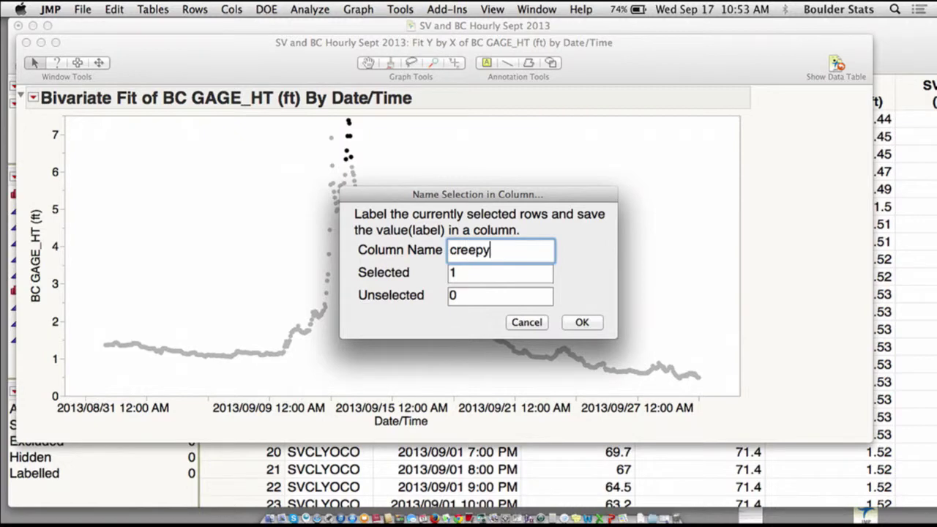
key("Tab")
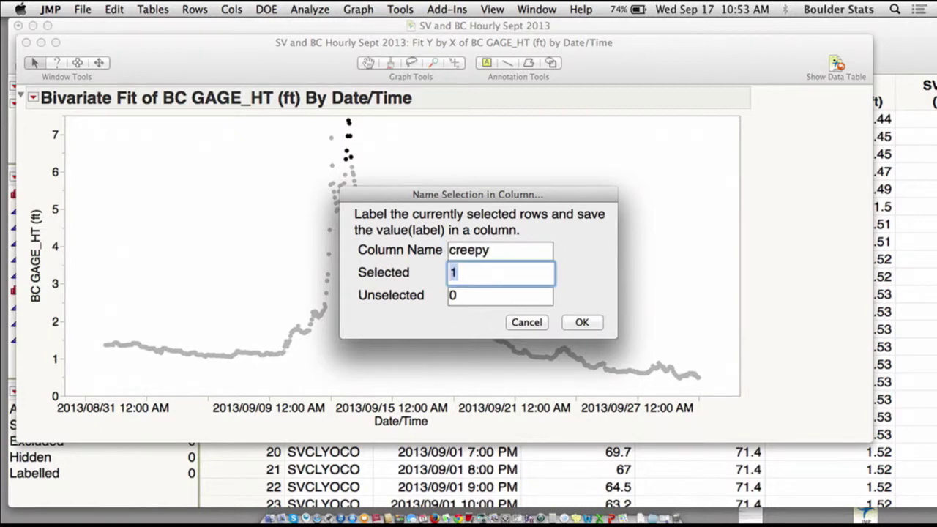
key("BackSpace")
type("warning")
key("Tab")
type("all clear")
key("Return")
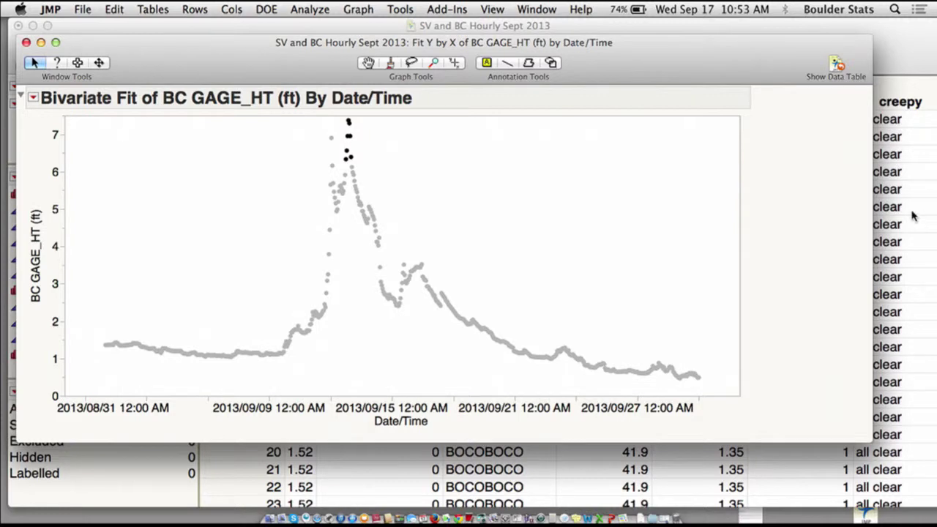
Move the report aside to check the creepy column in the data table, and deselect the highlighted points
left_click_drag(725, 43, 649, 44)
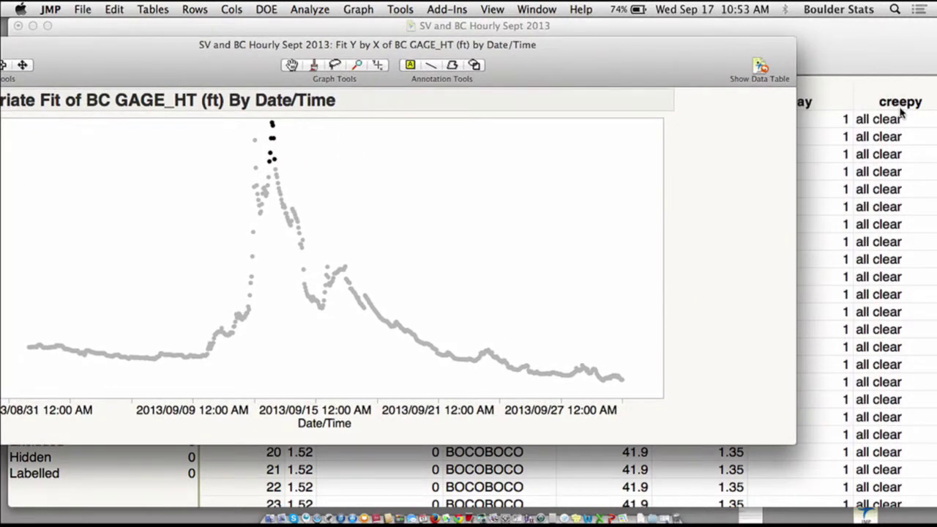
scroll(902, 111, "down", 2)
scroll(902, 113, "up", 2)
scroll(904, 143, "down", 5)
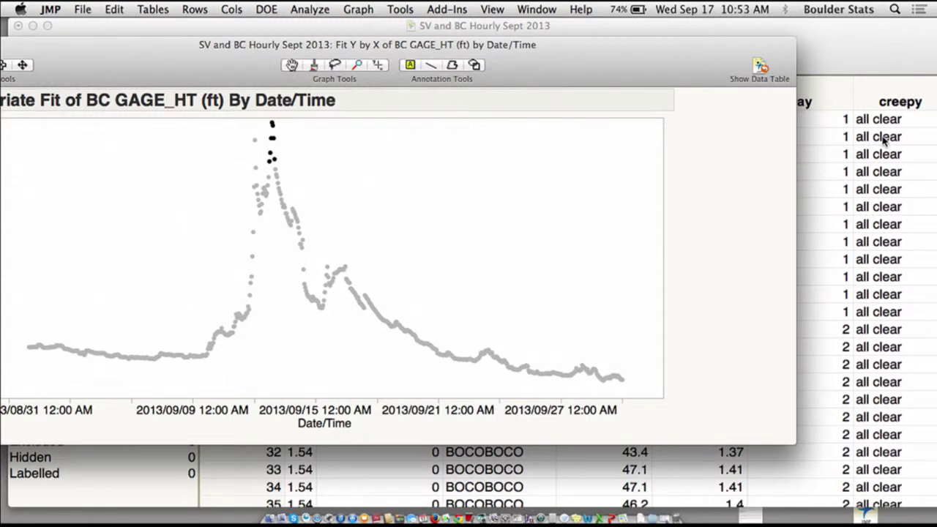
left_click(339, 178)
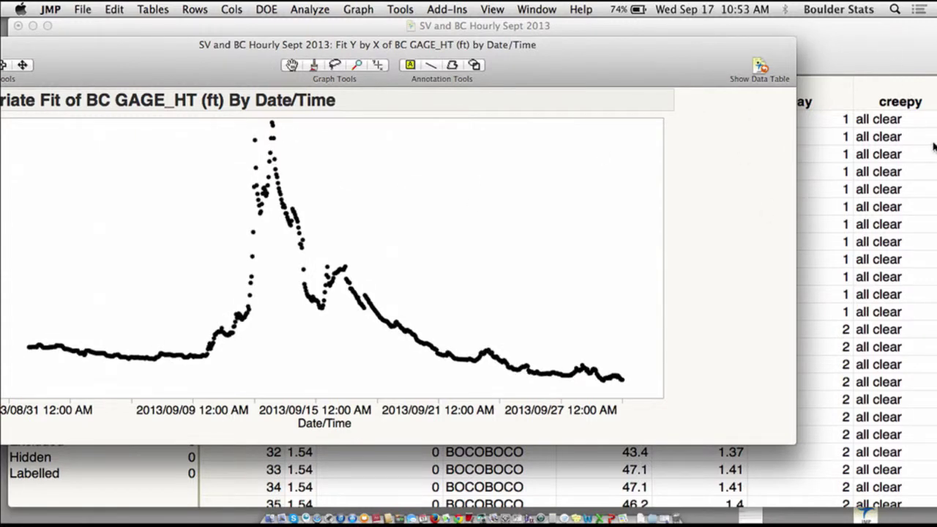
left_click(905, 94)
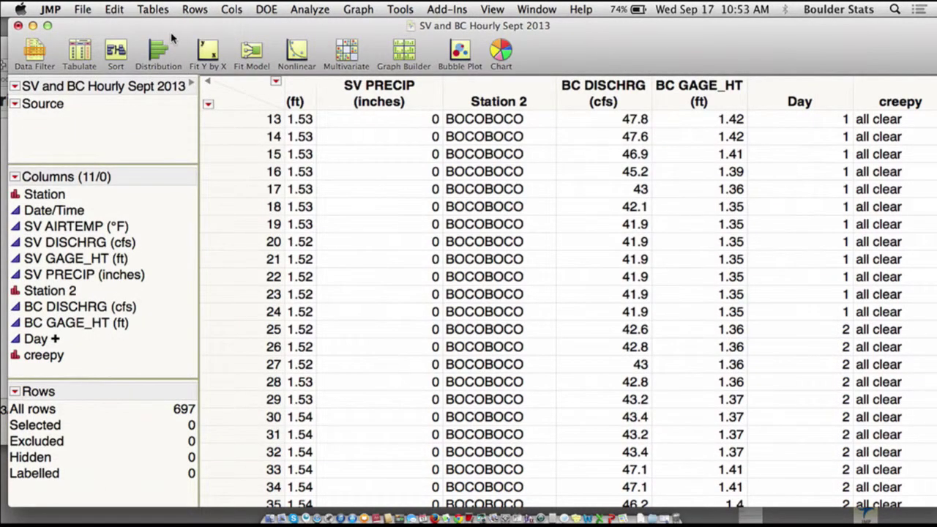
key("ctrl+Down")
left_click(125, 91)
Start colouring the rows by the creepy column and set the all clear level to green
left_click(203, 8)
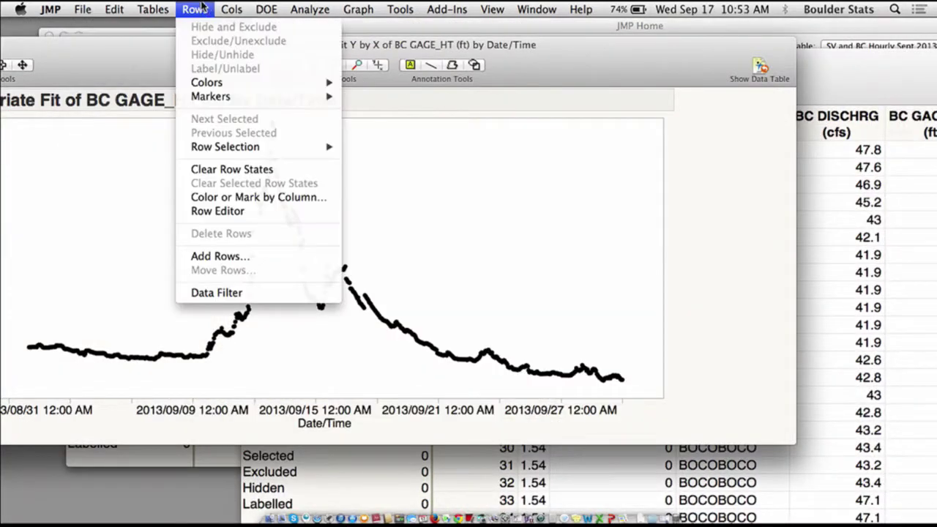
mouse_move(256, 150)
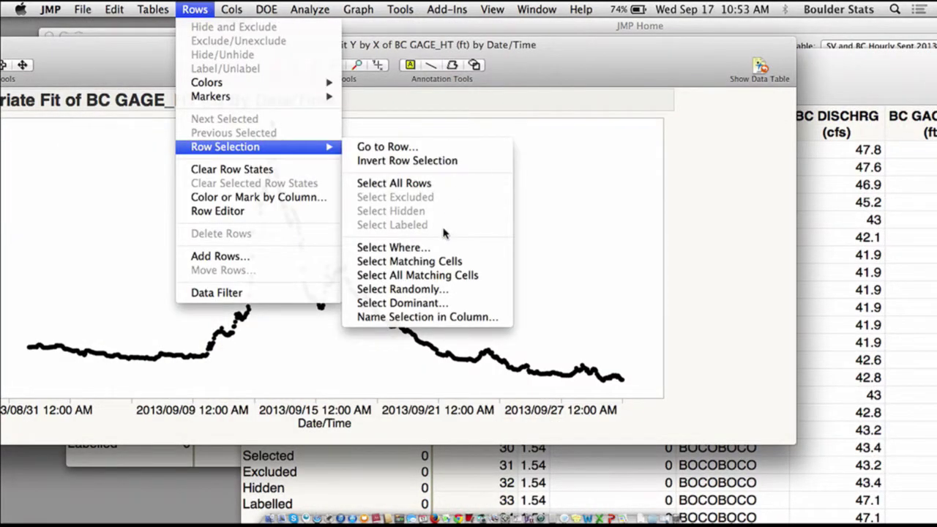
left_click(300, 197)
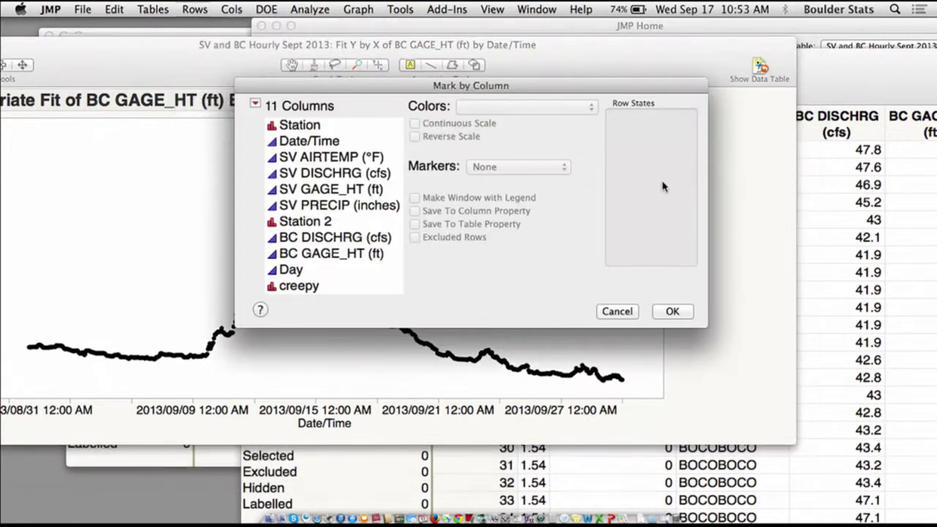
left_click(302, 287)
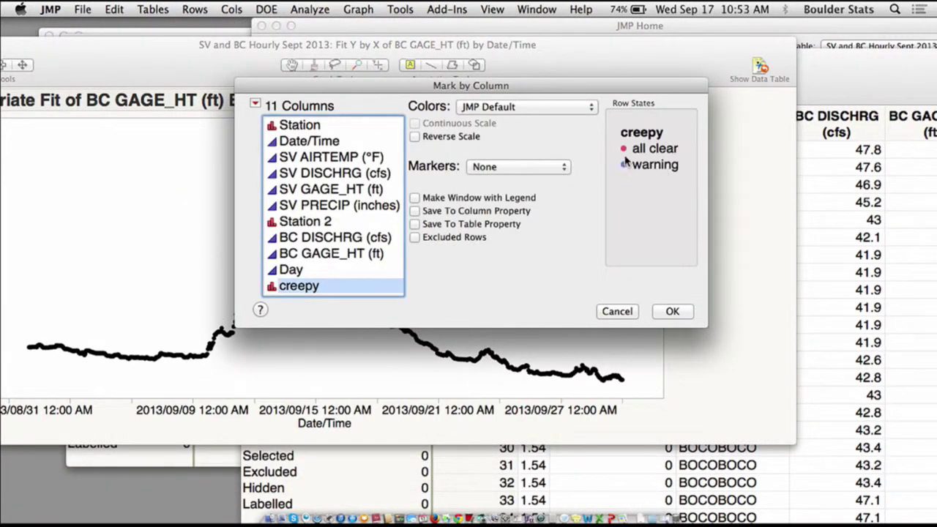
right_click(624, 151)
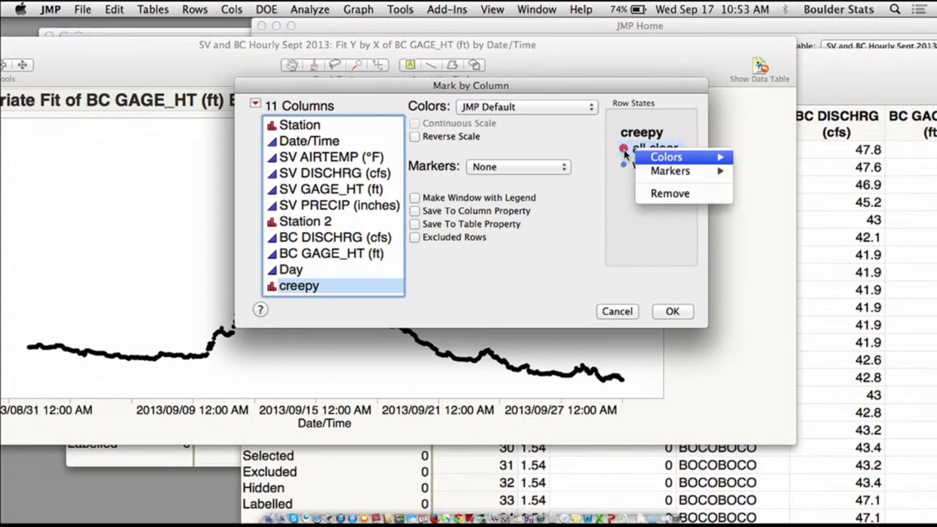
mouse_move(666, 157)
left_click(774, 183)
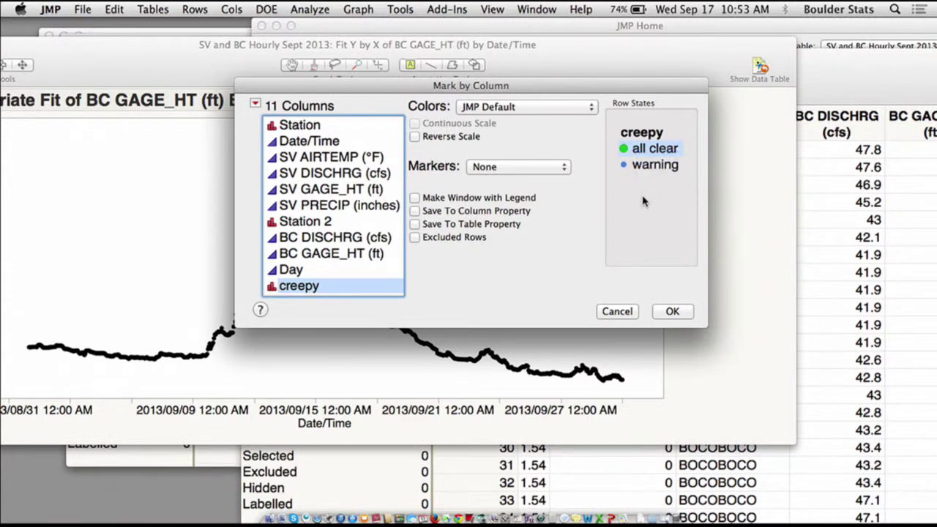
Set the warning level to red and apply the row colours
left_click(625, 168)
right_click(624, 173)
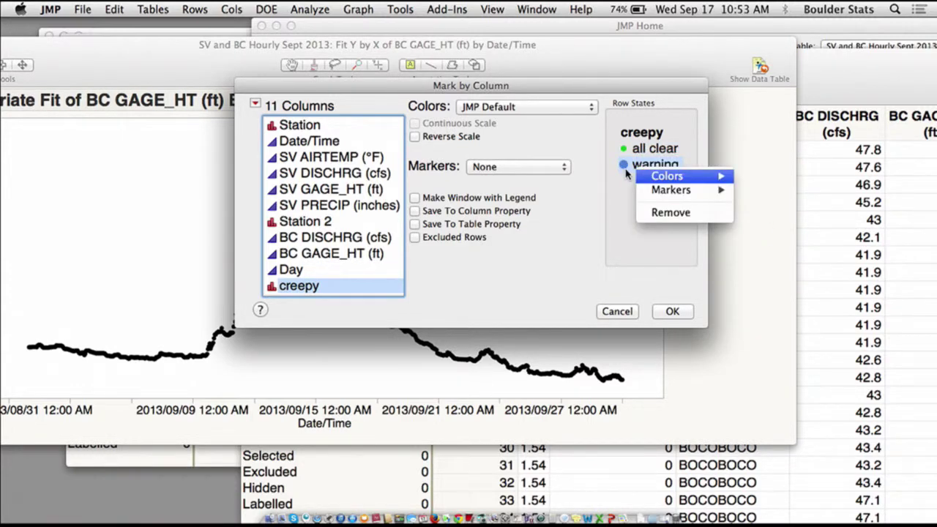
mouse_move(721, 178)
left_click(758, 189)
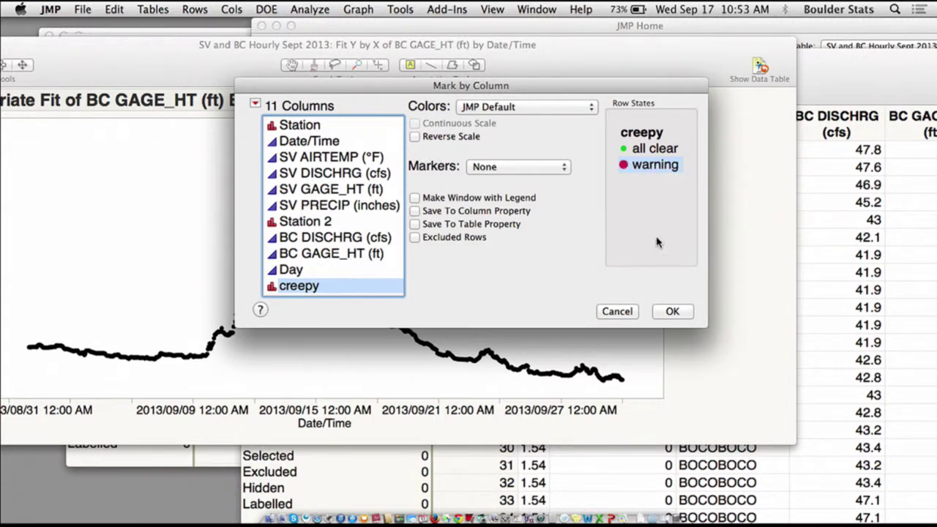
left_click(668, 312)
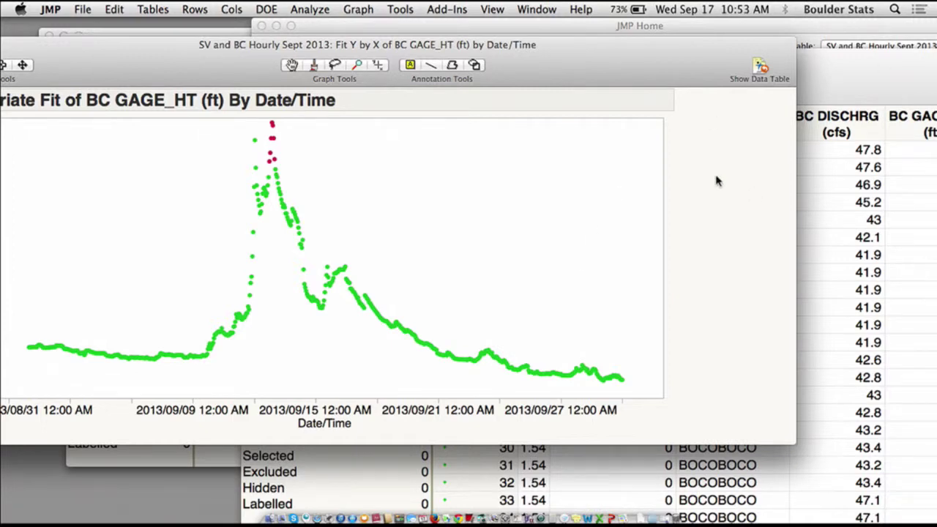
Close the gauge-height report and the SV and BC Hourly Sept 2013 table without saving the changes
left_click_drag(74, 50, 372, 50)
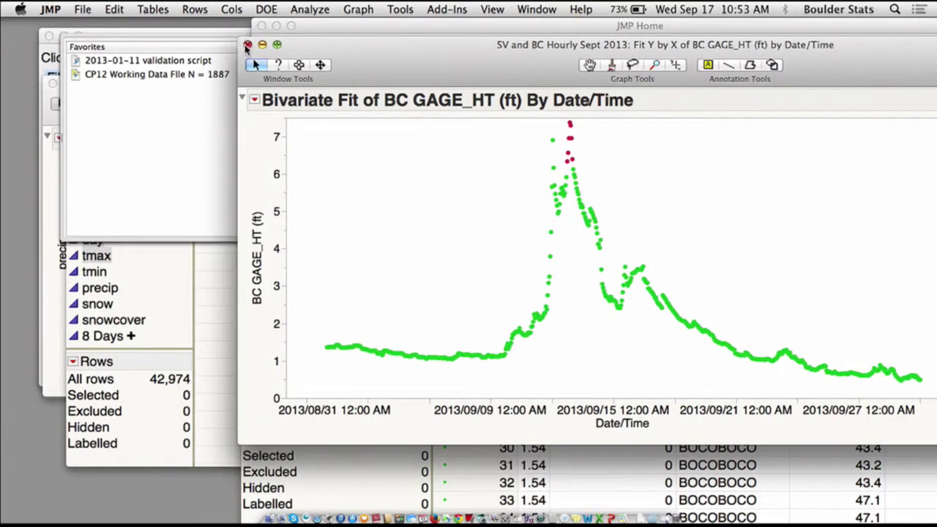
left_click(248, 45)
left_click(250, 57)
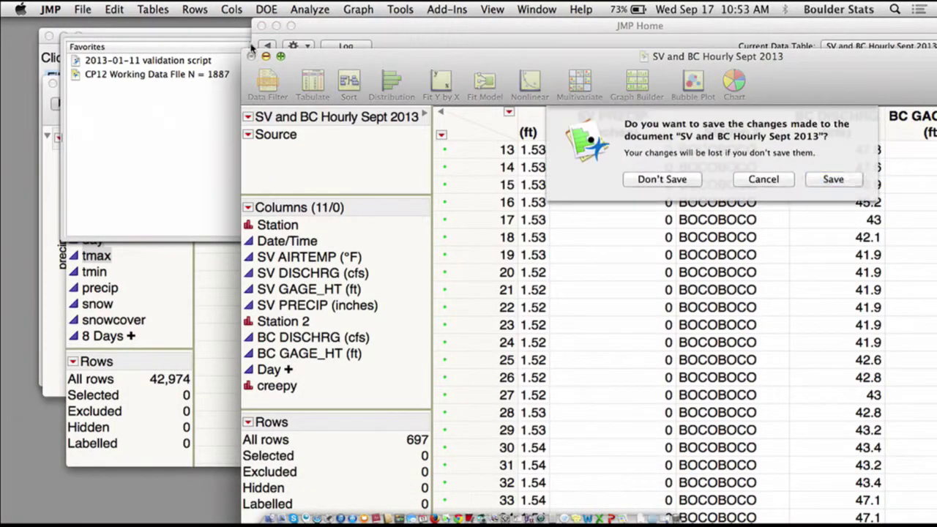
left_click(651, 180)
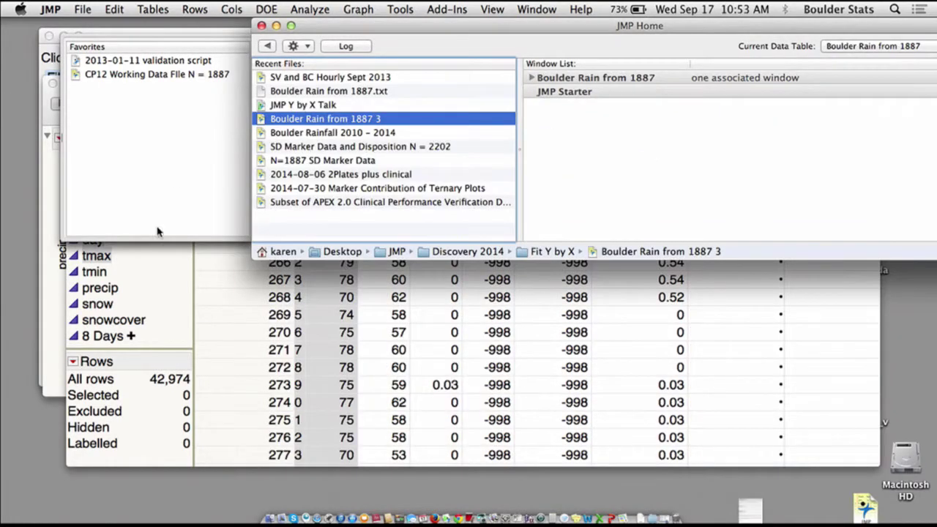
Close the Boulder Rain from 1887 table and all its associated windows without saving the changes
left_click(158, 278)
left_click(76, 45)
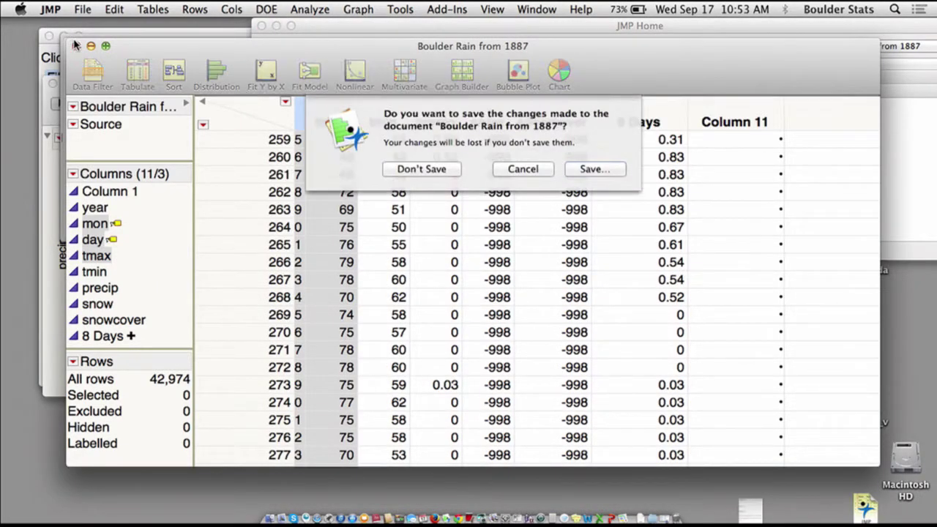
left_click(427, 169)
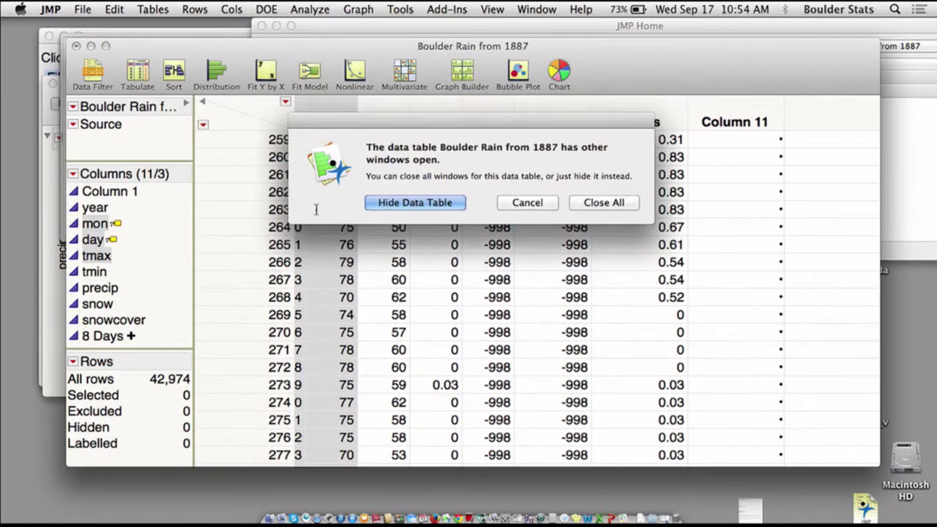
left_click(619, 201)
Create a new data table and add 100 rows to it
key("super+n")
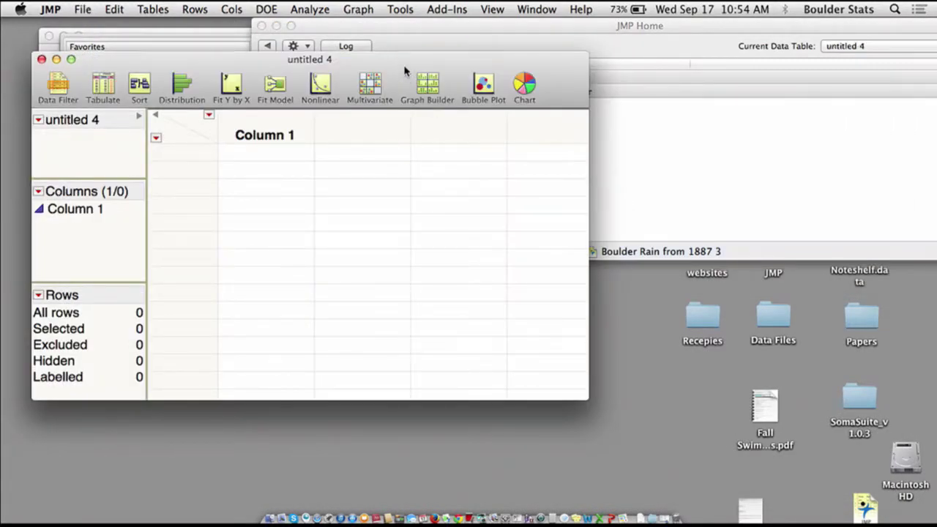
left_click_drag(404, 69, 518, 35)
left_click_drag(419, 25, 440, 90)
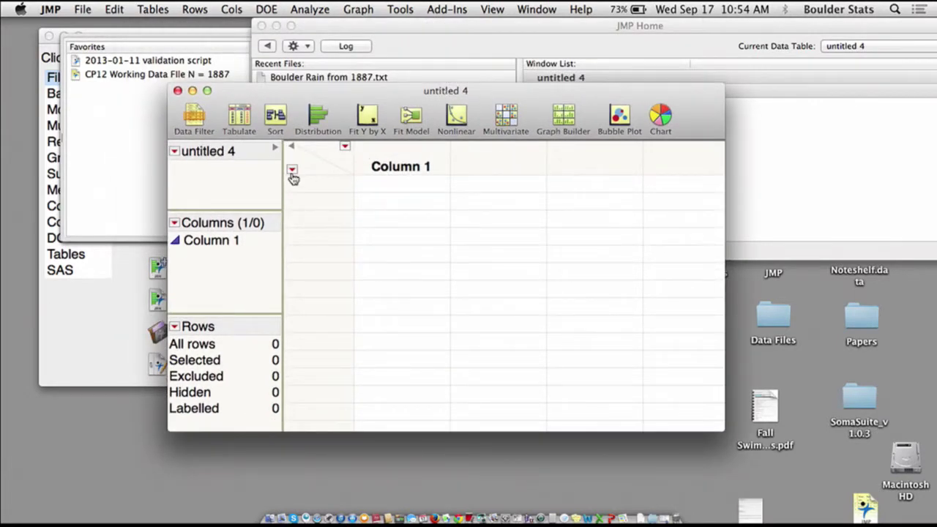
left_click(291, 171)
left_click(384, 412)
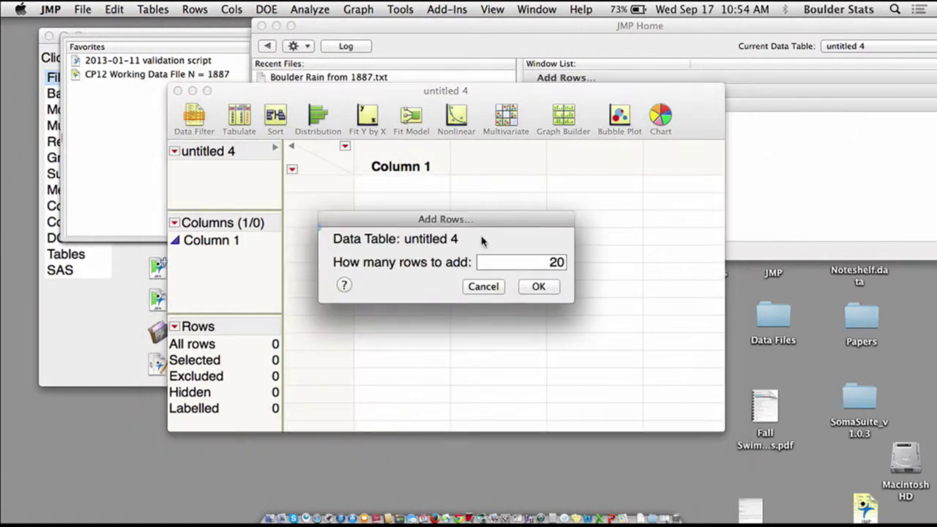
double_click(479, 262)
type("100")
left_click(542, 290)
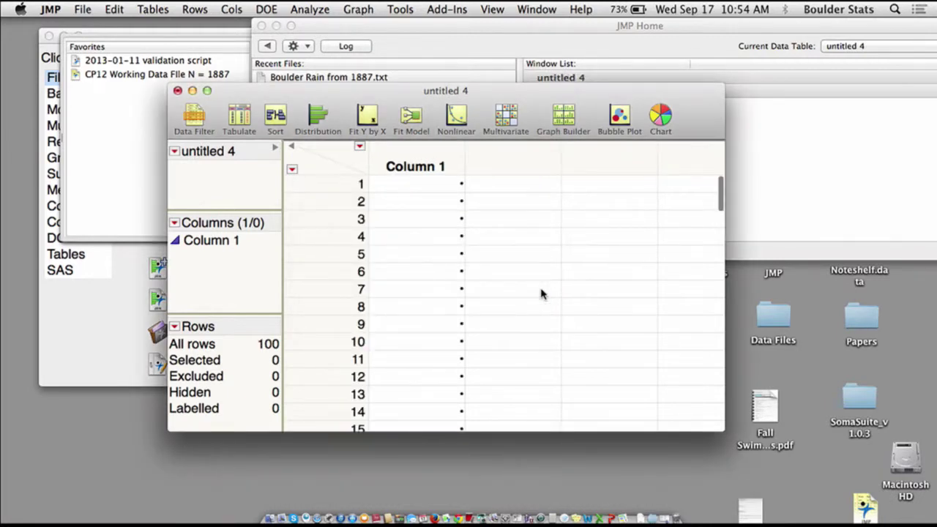
Rename Column 1 as SID and initialize it with sequence data from 1 to 100 in steps of 1
left_click_drag(498, 93, 467, 67)
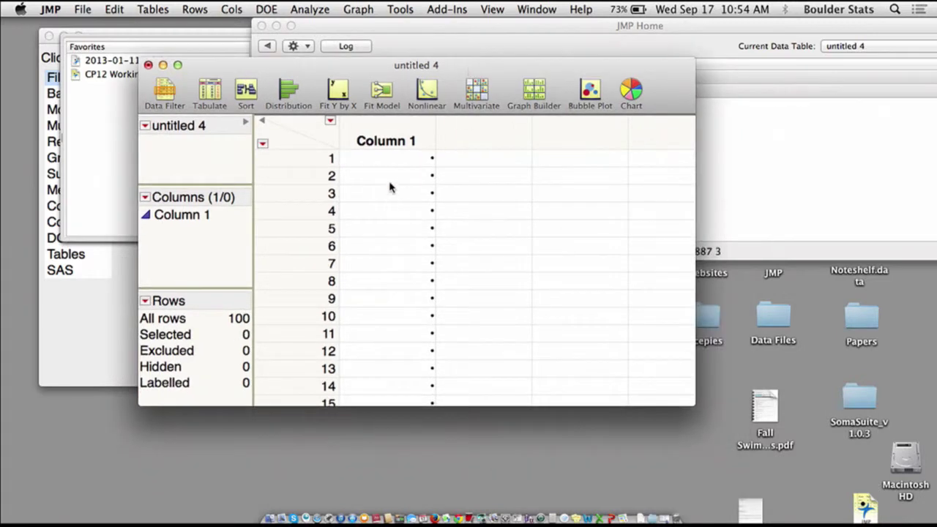
right_click(378, 128)
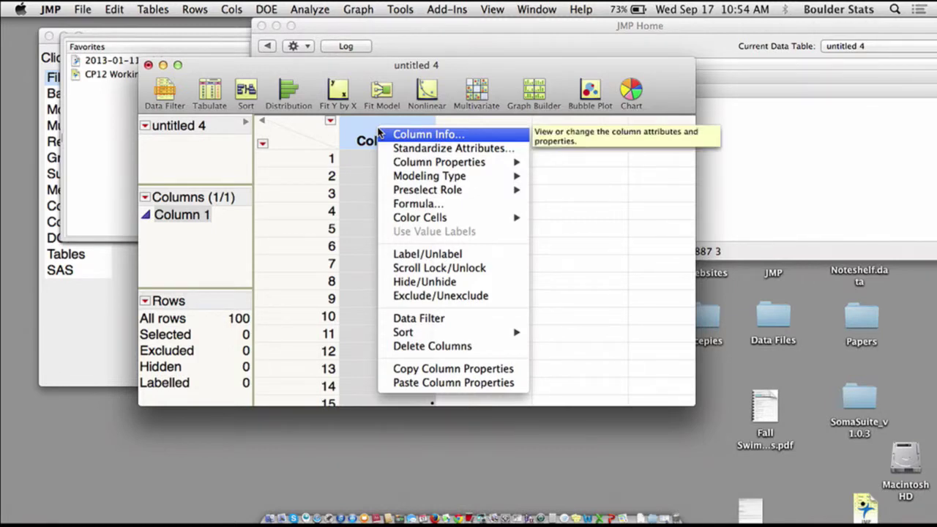
left_click(458, 137)
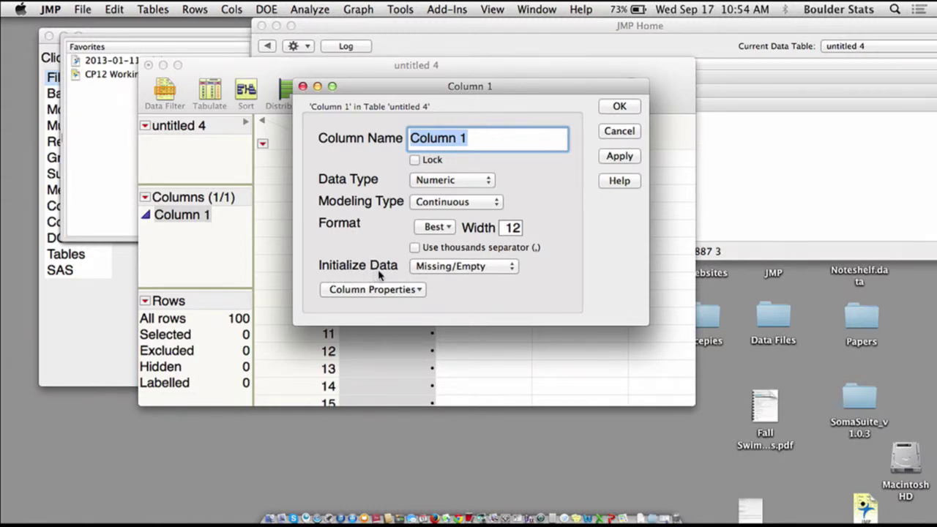
type("SID")
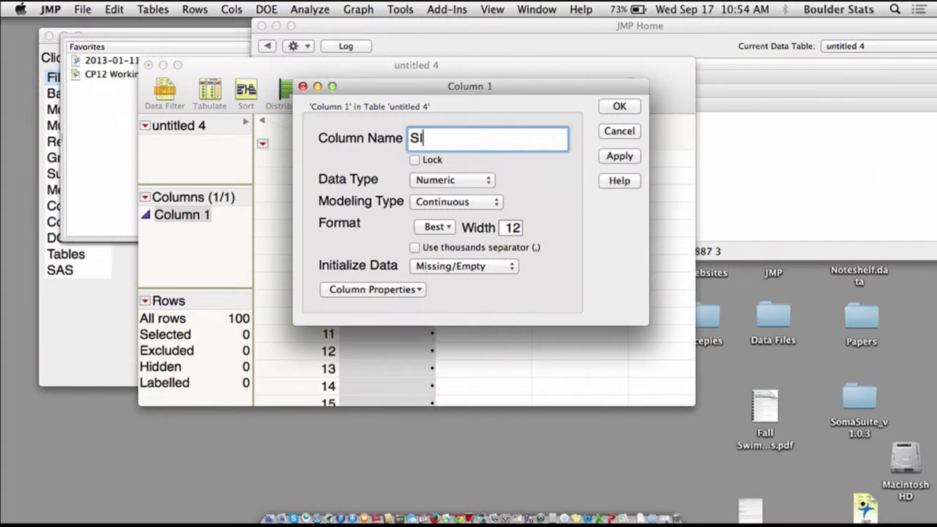
left_click(539, 282)
left_click(511, 268)
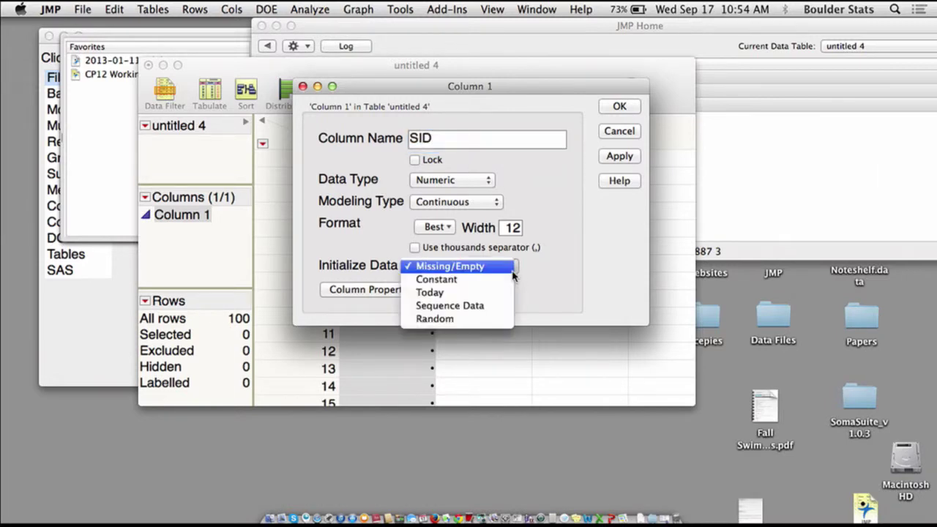
left_click(483, 308)
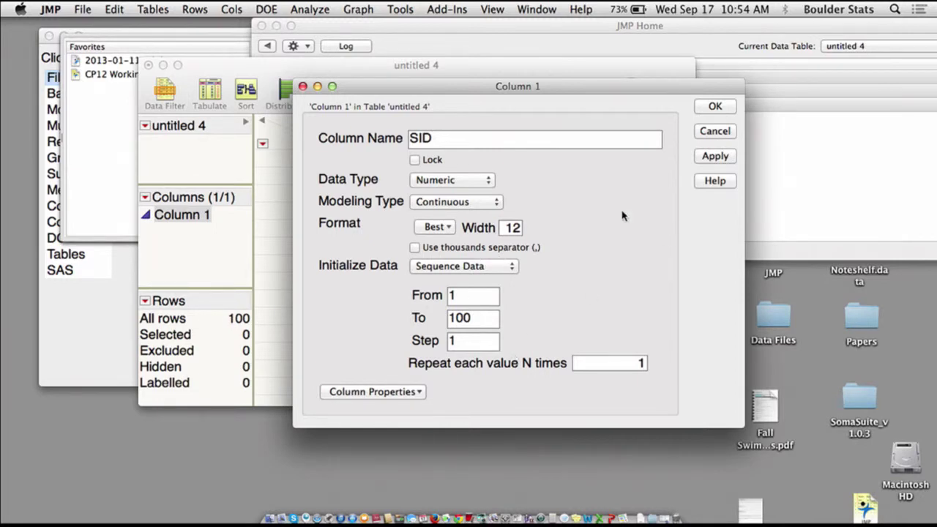
left_click(720, 107)
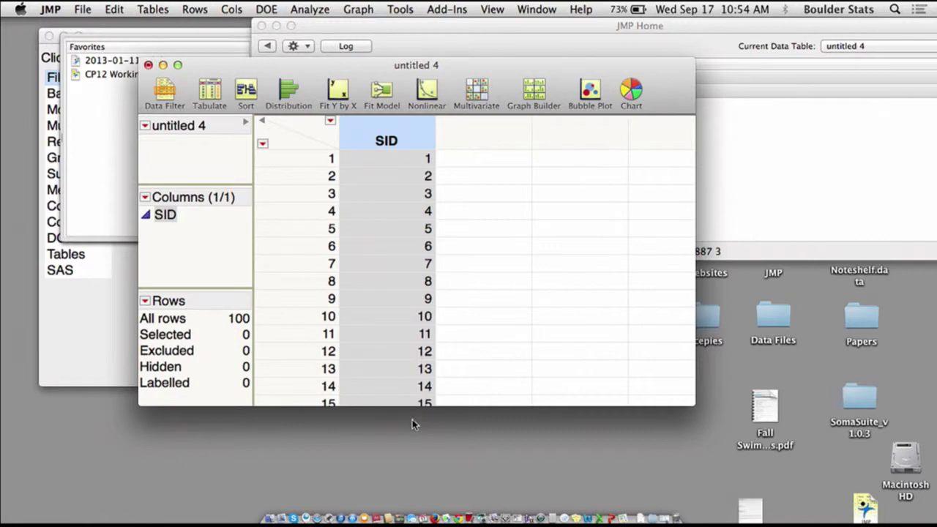
Review the SID column's attributes in its column information
right_click(395, 130)
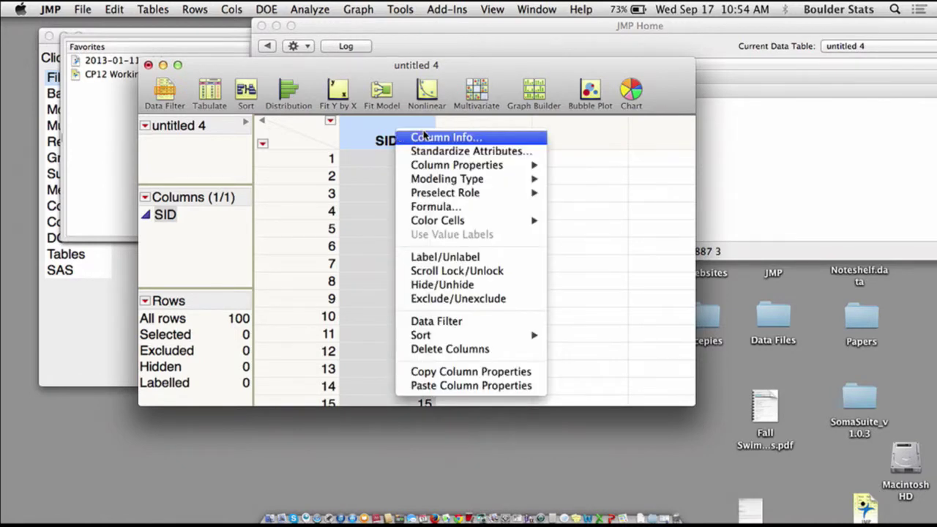
left_click(403, 137)
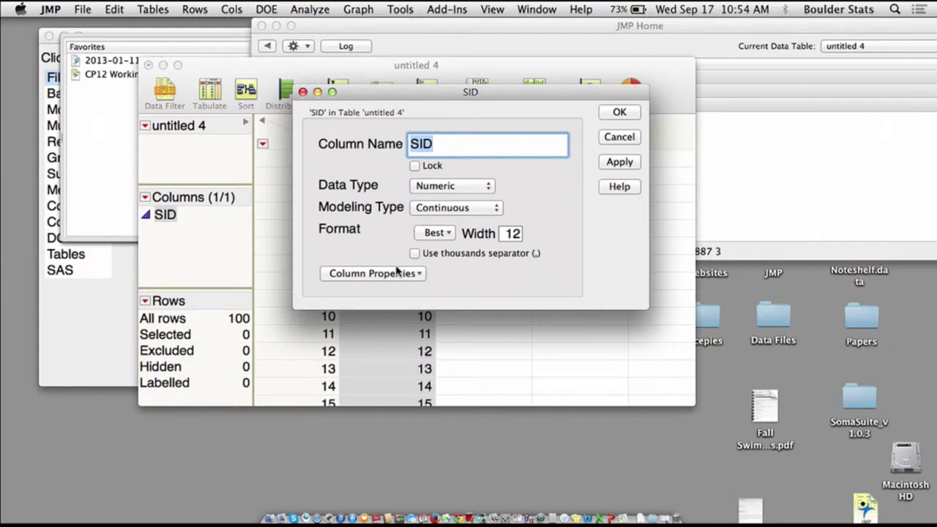
left_click(626, 111)
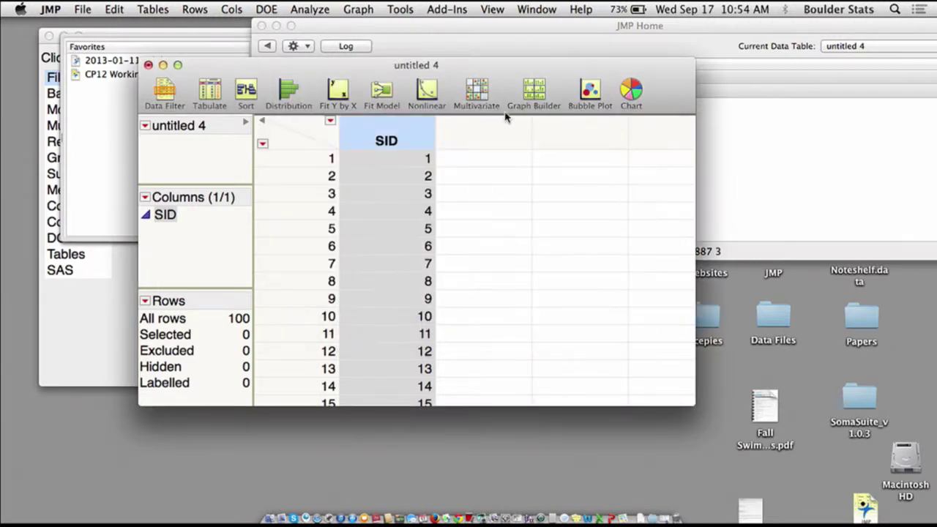
Add a second column named Diagnosis with the Character data type
double_click(481, 141)
right_click(482, 141)
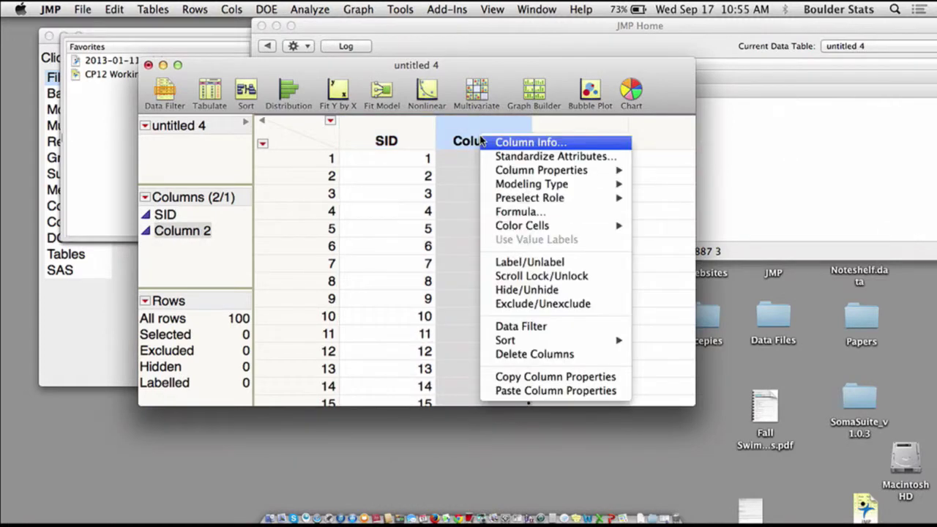
left_click(523, 142)
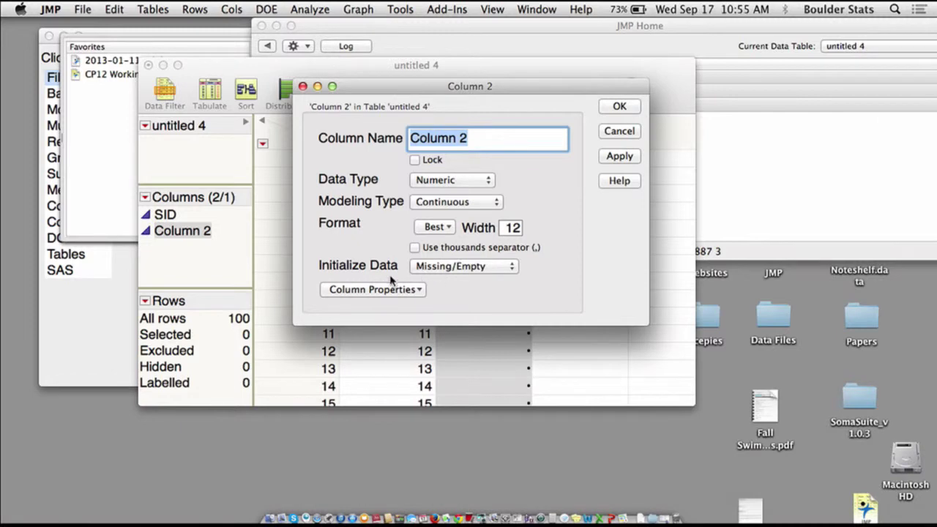
left_click(459, 268)
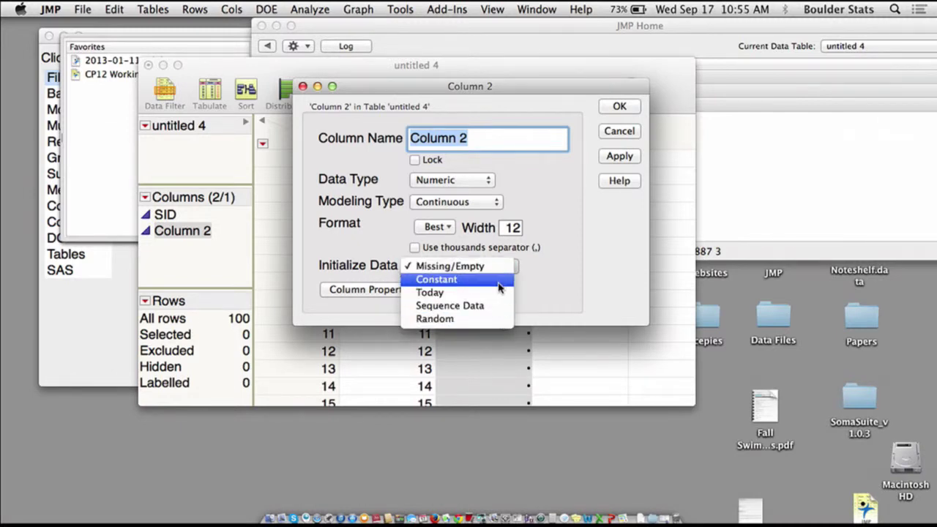
left_click(538, 267)
left_click(451, 180)
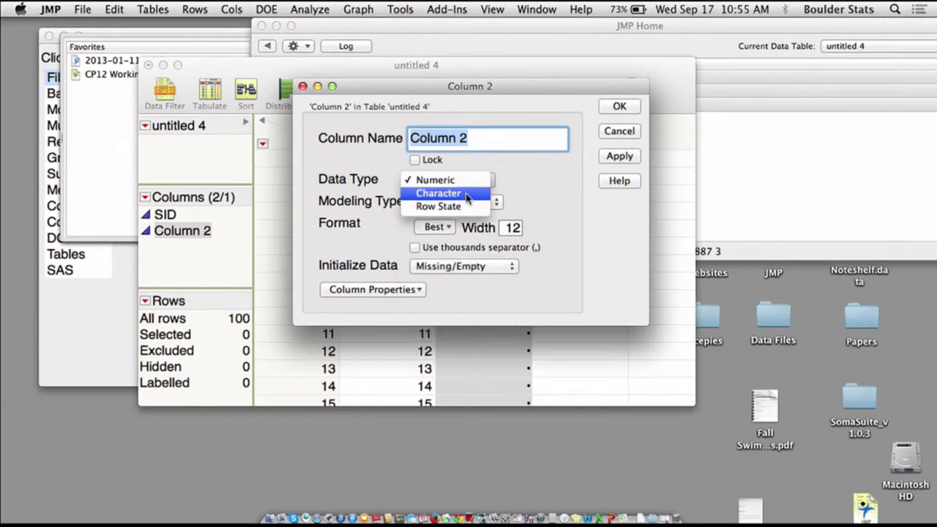
left_click(443, 192)
triple_click(466, 143)
type("Diagnosis")
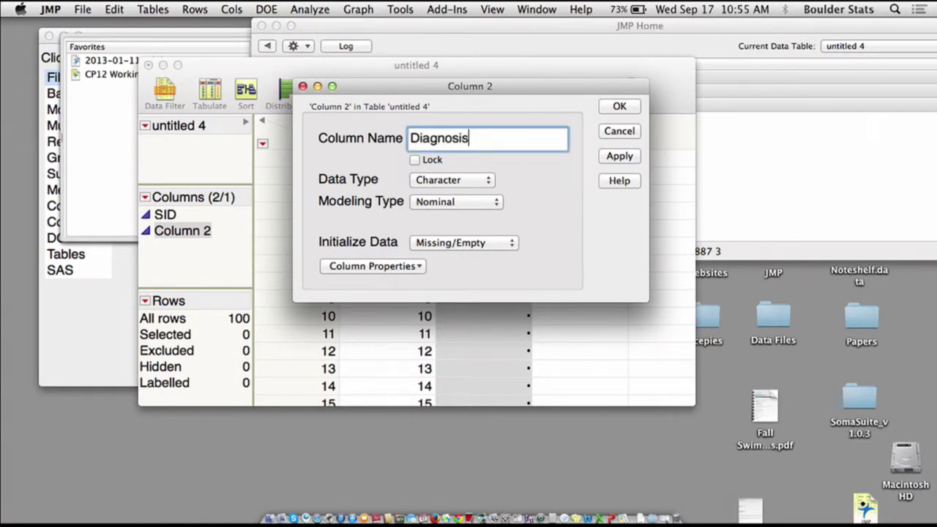
Initialize the Diagnosis column with sequence data consisting of the values Positive and Negative
left_click(483, 244)
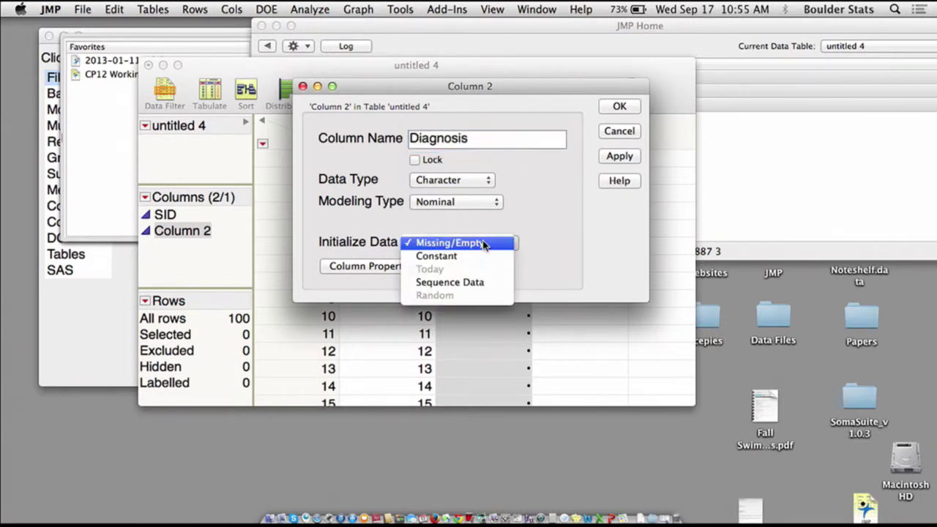
left_click(483, 283)
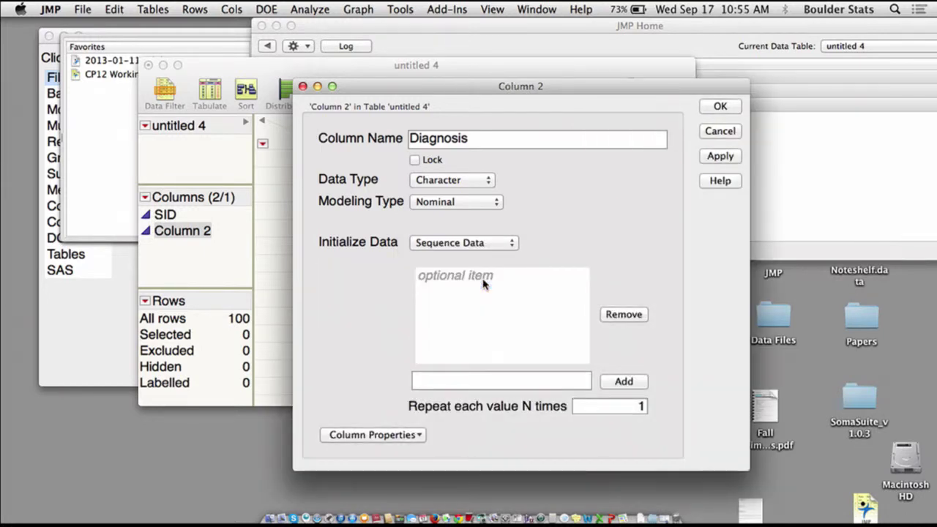
left_click(490, 382)
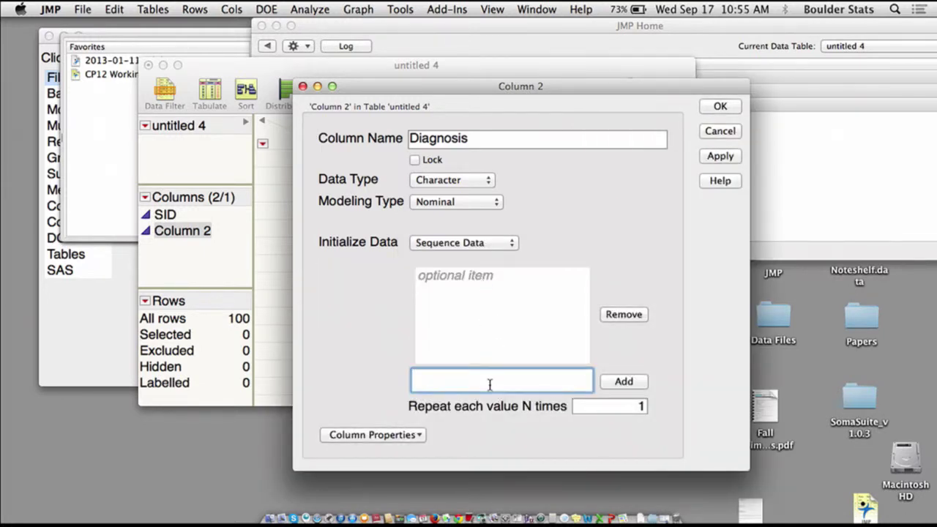
type("Positive")
left_click(623, 380)
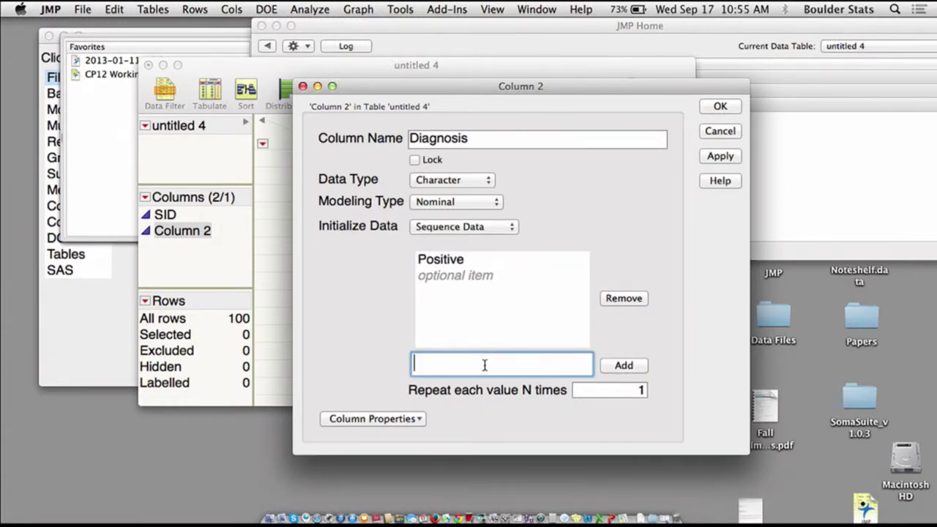
type("NE")
key("BackSpace")
type("egative")
left_click(624, 366)
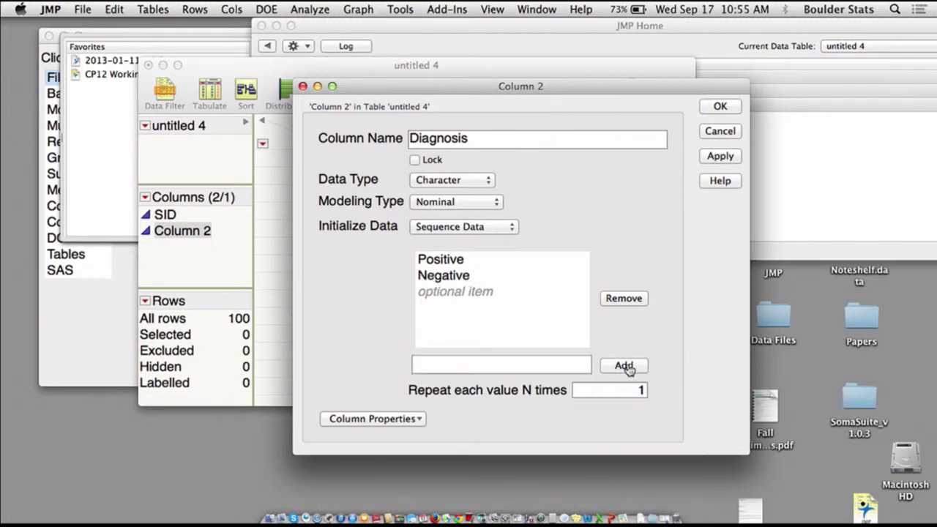
Repeat each Diagnosis value 50 times, apply the column settings and check the filled rows
left_click(627, 389)
type("50")
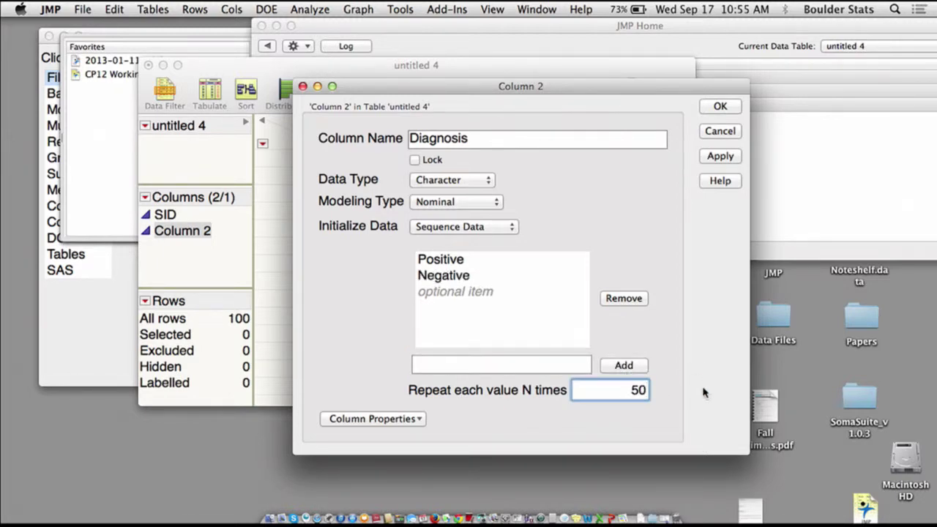
left_click(661, 422)
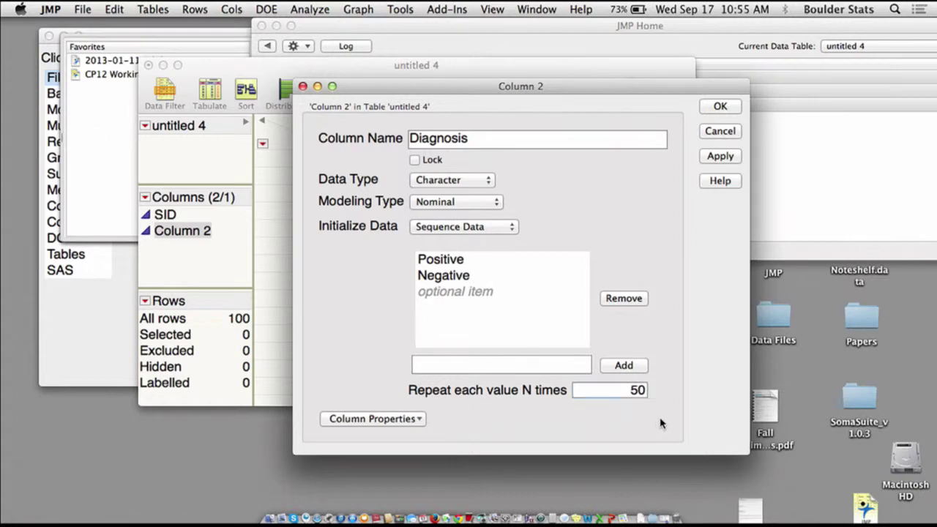
left_click(720, 110)
scroll(639, 311, "down", 8)
scroll(639, 310, "down", 13)
scroll(639, 310, "up", 20)
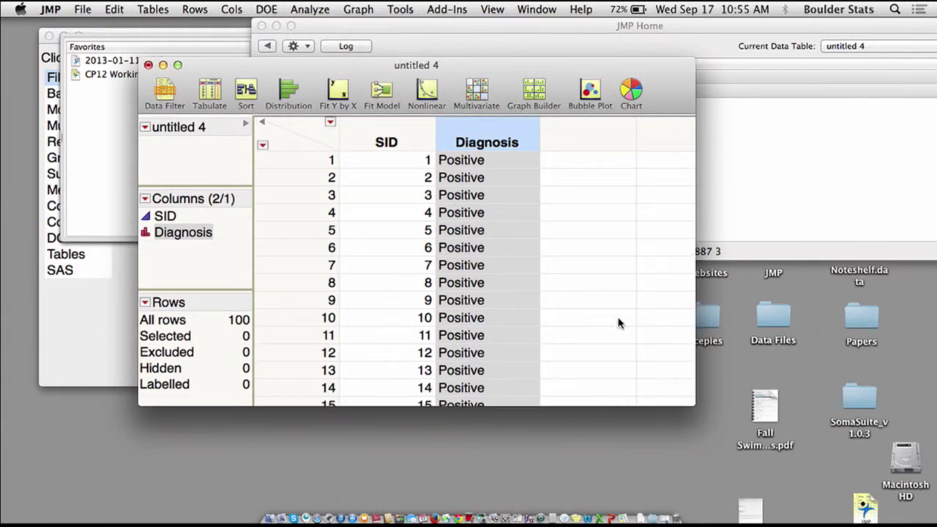
Add a third column and start its formula with a Match conditional on Diagnosis, adding the match arguments from the data
double_click(578, 144)
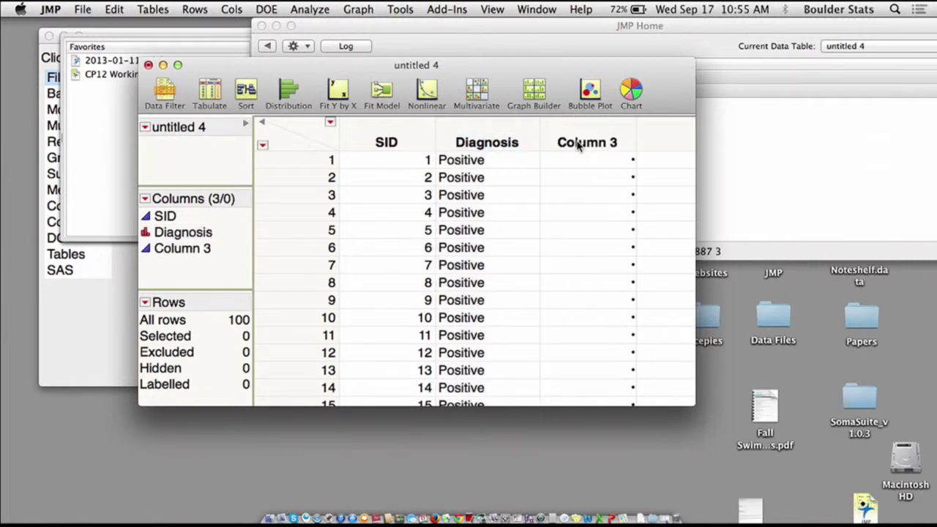
right_click(577, 145)
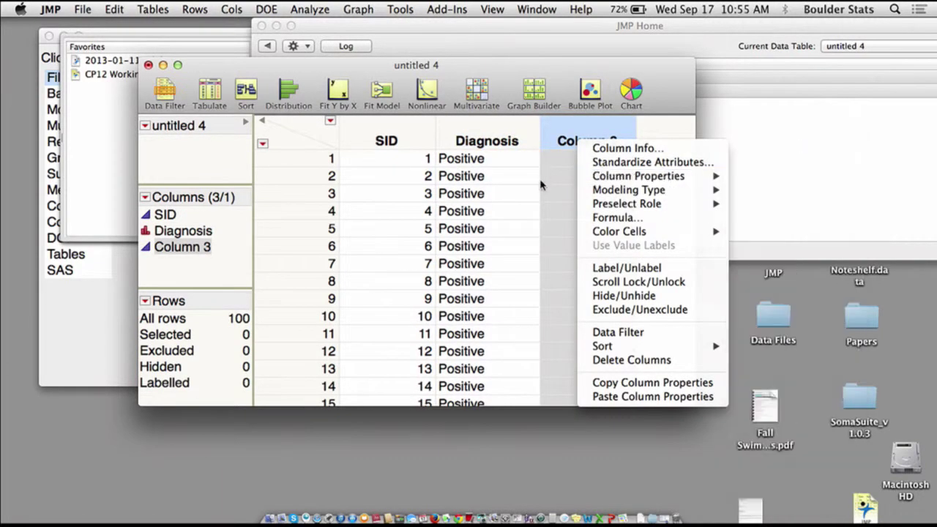
left_click(615, 218)
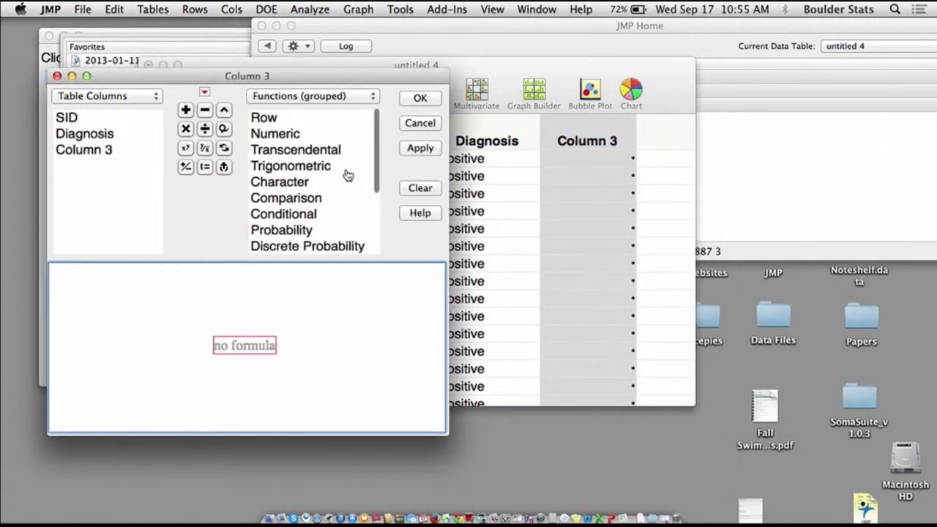
left_click(127, 136)
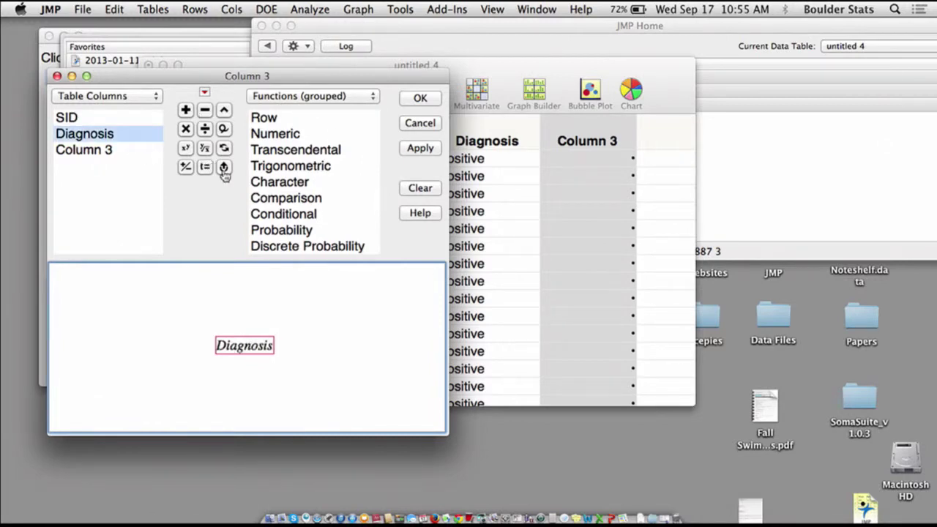
left_click(282, 201)
left_click(315, 213)
left_click(304, 218)
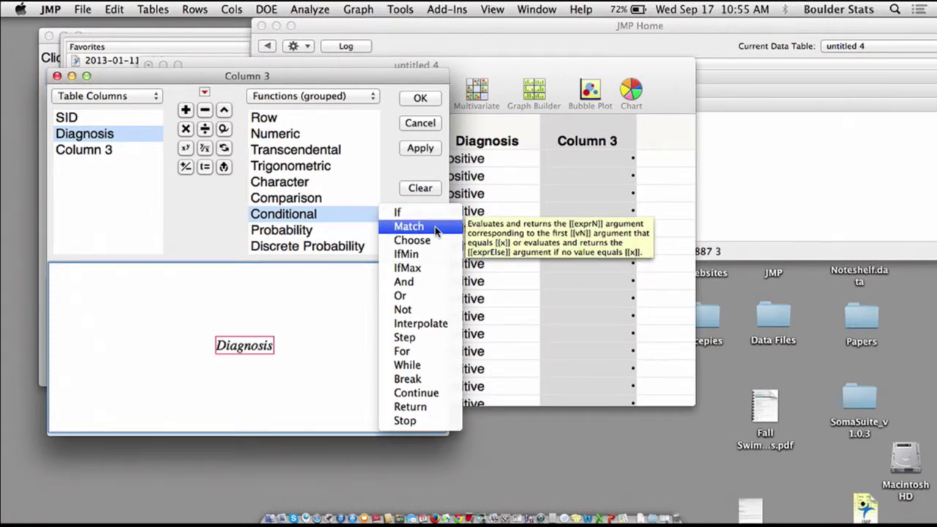
left_click(408, 226)
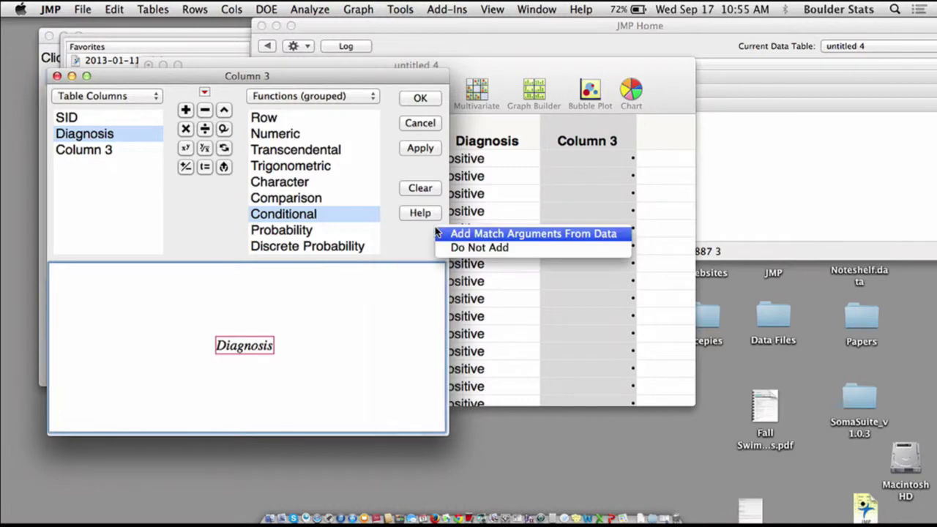
left_click(535, 234)
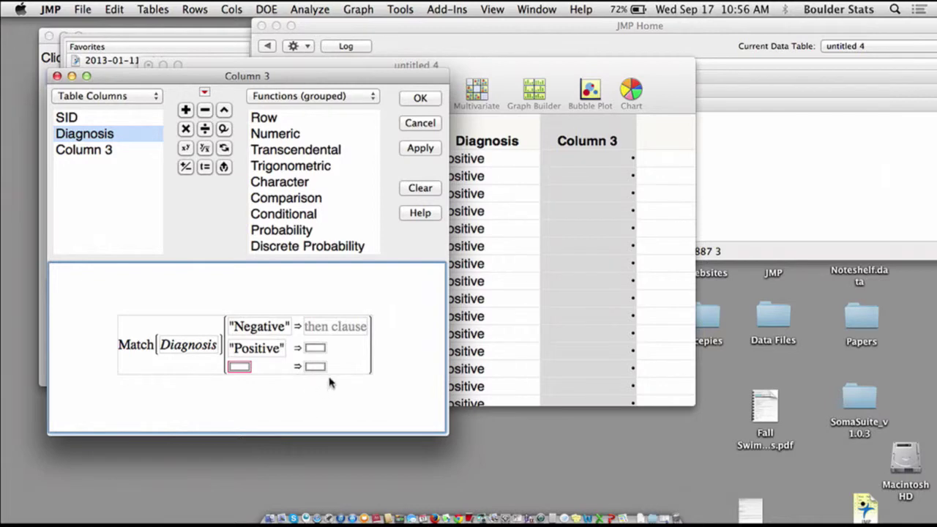
Insert the Random Lognormal function as the then clause for "Negative" in the Match formula
left_click(334, 328)
scroll(339, 183, "down", 1)
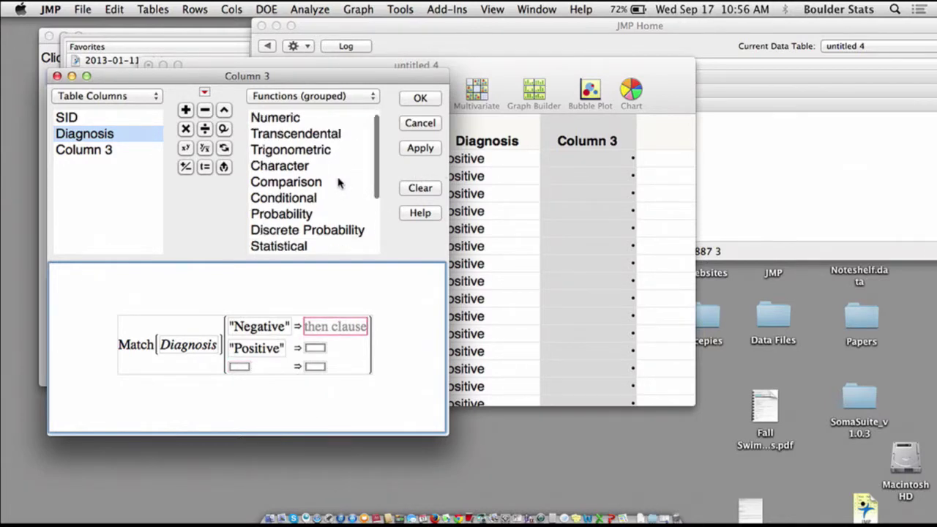
scroll(338, 183, "down", 2)
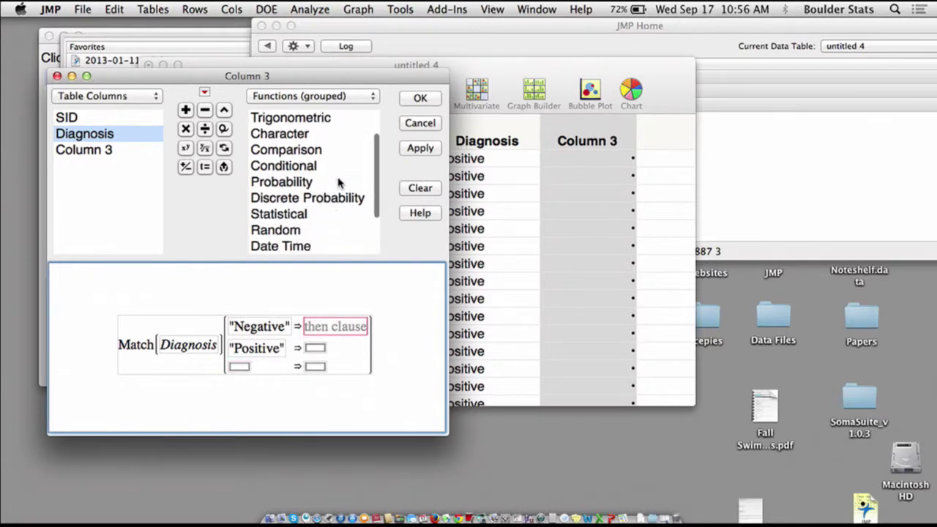
left_click(296, 233)
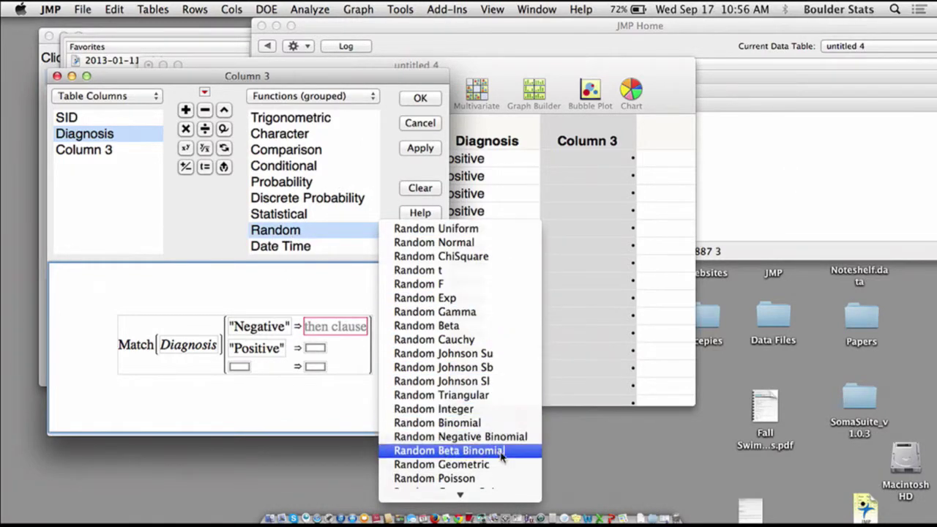
mouse_move(508, 495)
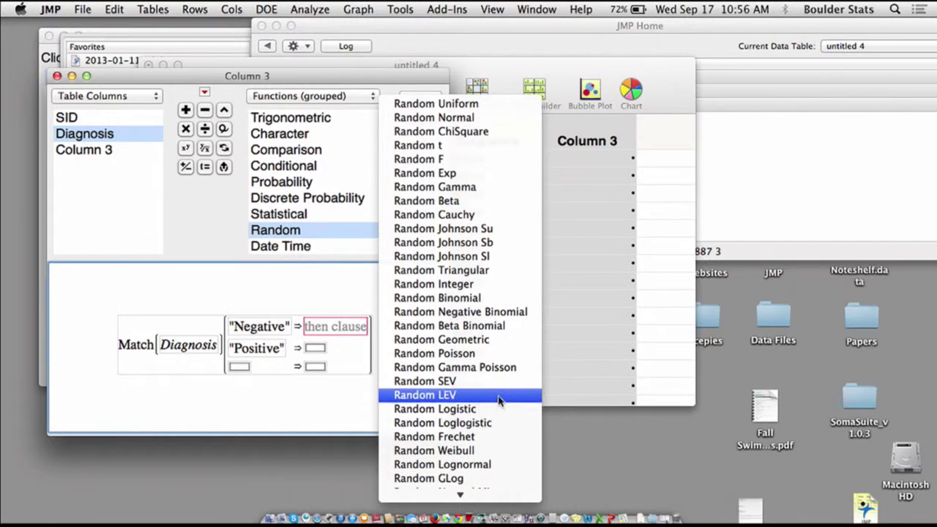
left_click(486, 465)
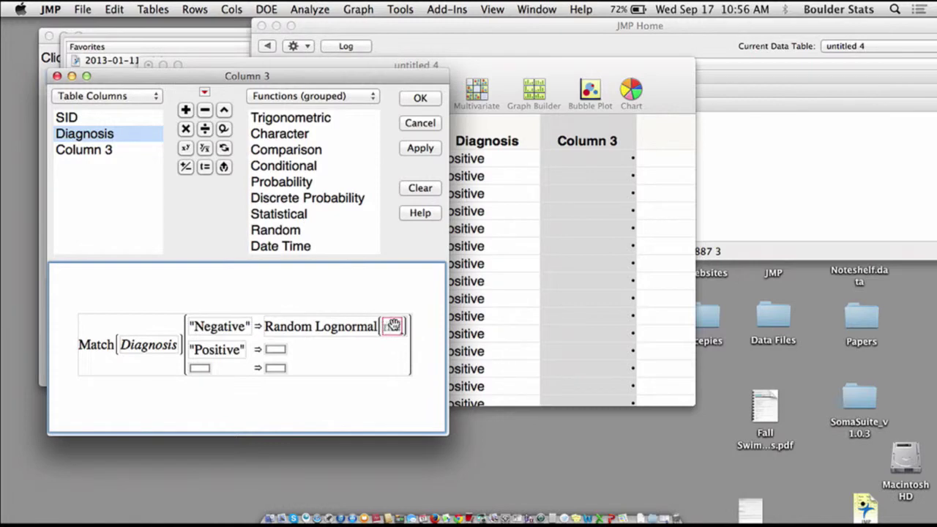
Set the Random Lognormal arguments of the "Negative" clause to 1.3 and a sigma of 0.5
double_click(393, 325)
type("1")
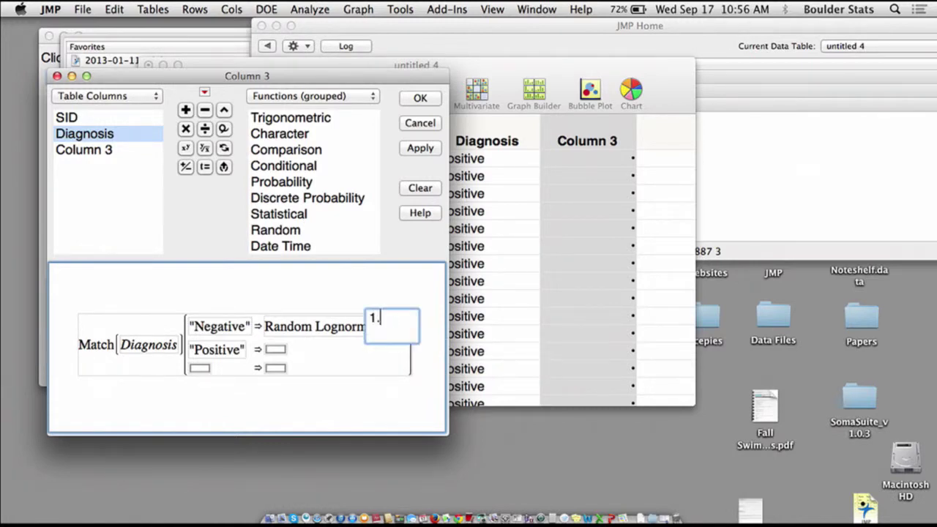
type(".3")
left_click(394, 415)
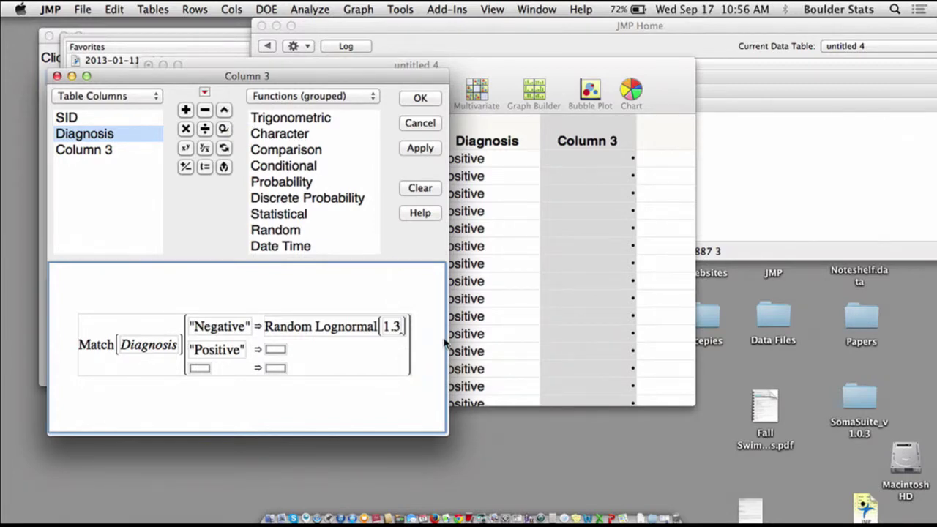
double_click(389, 333)
left_click(444, 321)
left_click(225, 109)
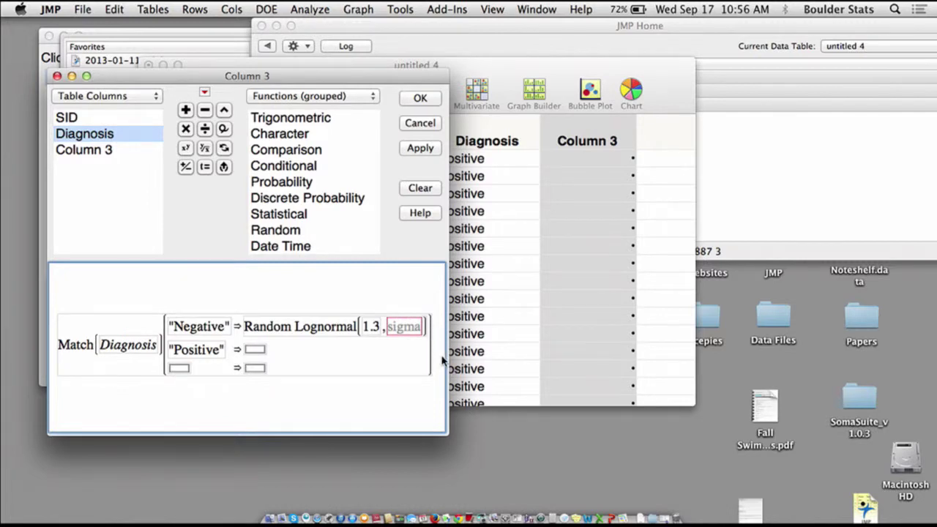
type("0.5")
key("Return")
Define the "Positive" clause as Random Normal() * 2 + 8, apply the formula and close the formula editor
left_click(261, 352)
scroll(292, 190, "down", 2)
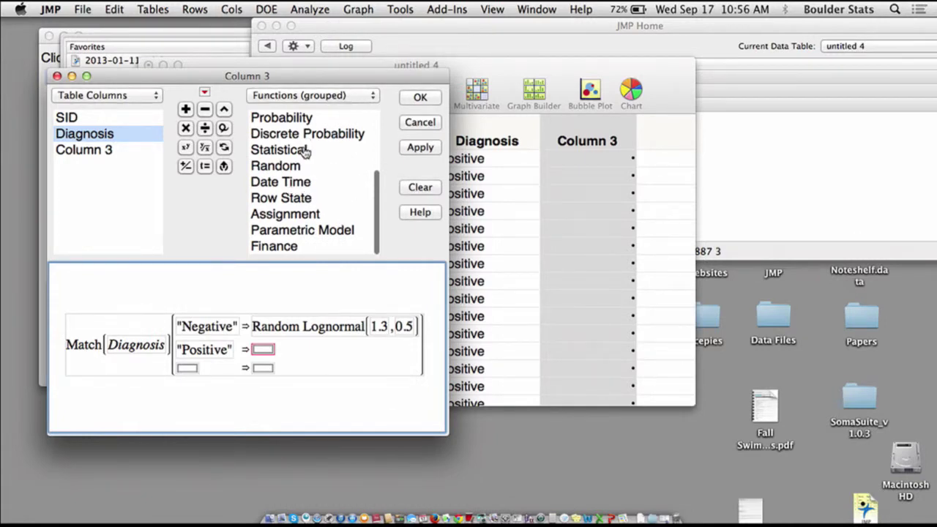
left_click(309, 168)
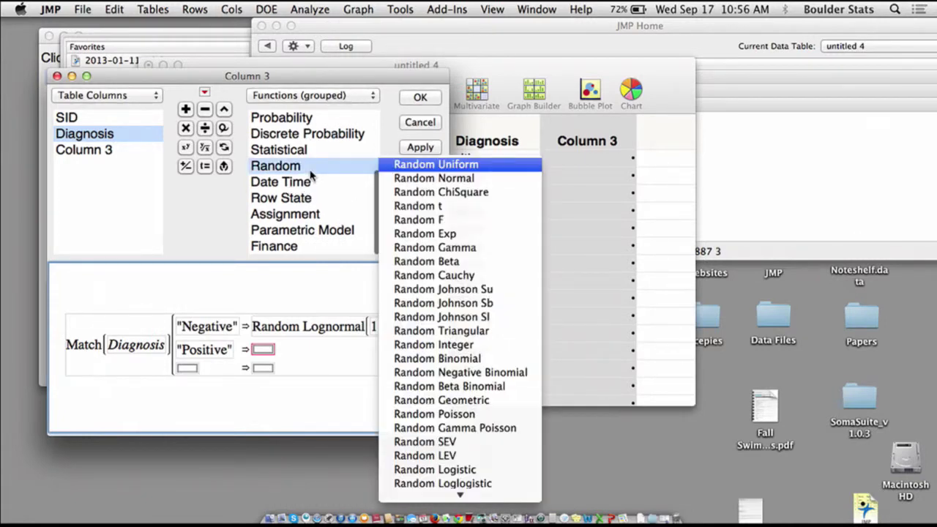
left_click(466, 179)
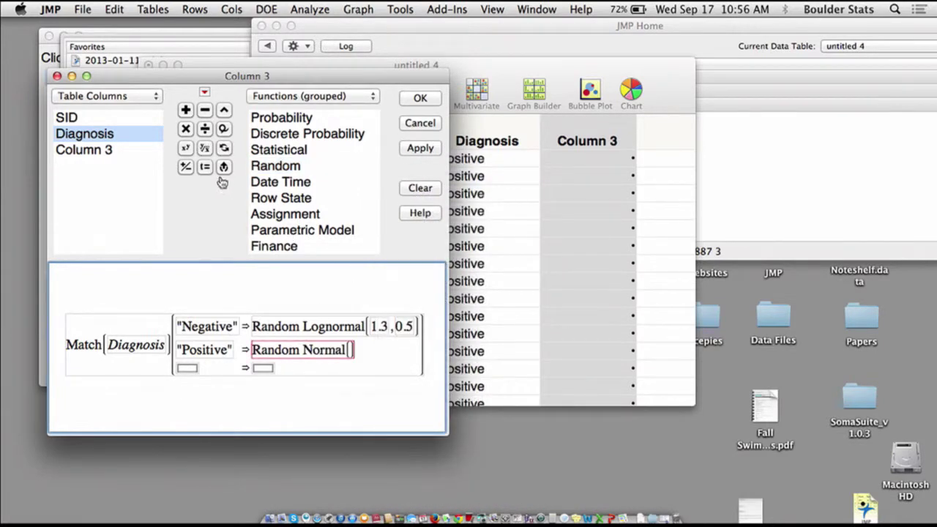
type("*2")
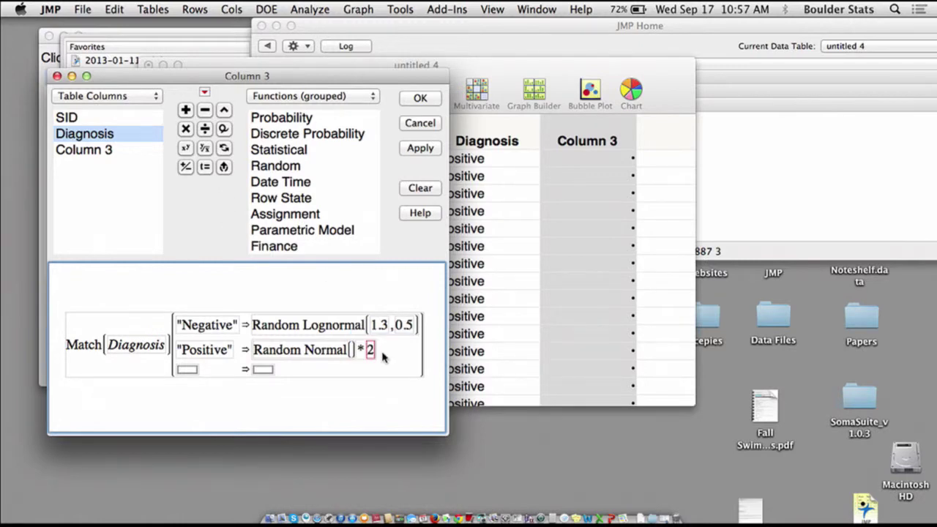
left_click(360, 355)
type("+ ")
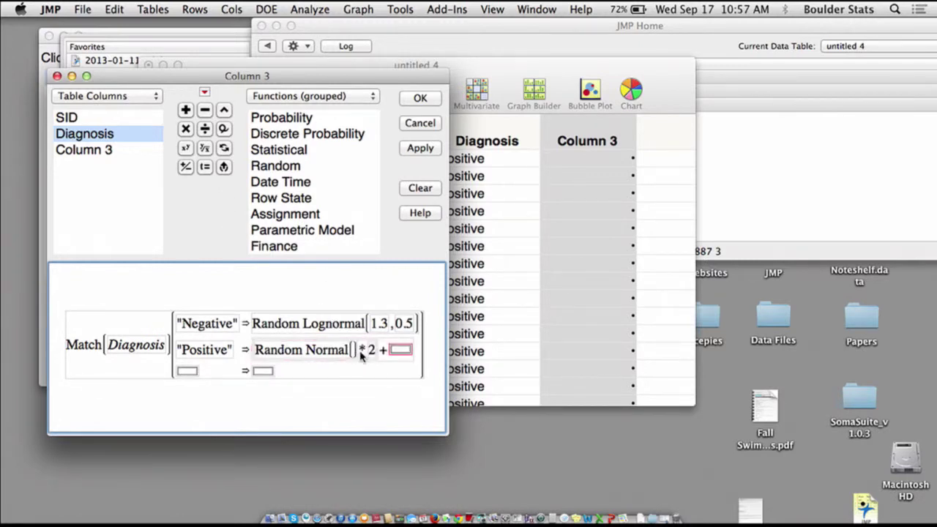
type("8")
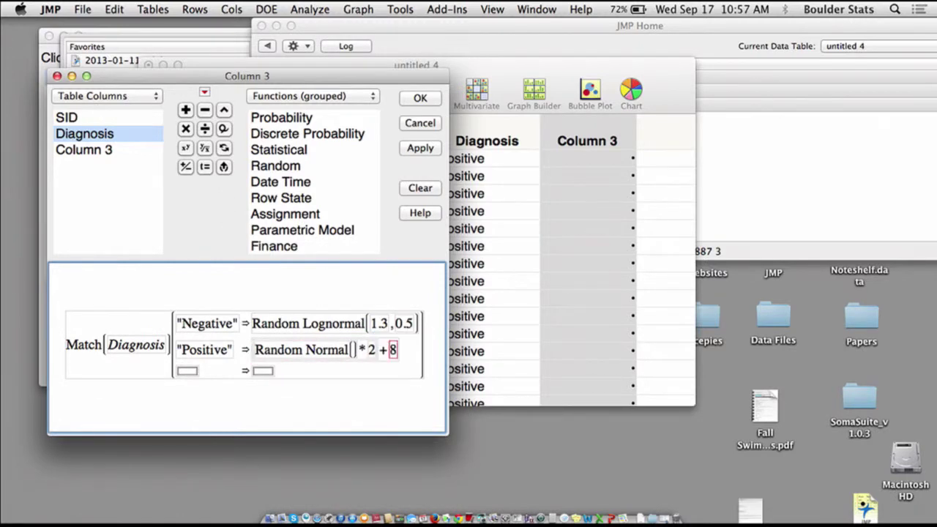
left_click(419, 149)
left_click(425, 103)
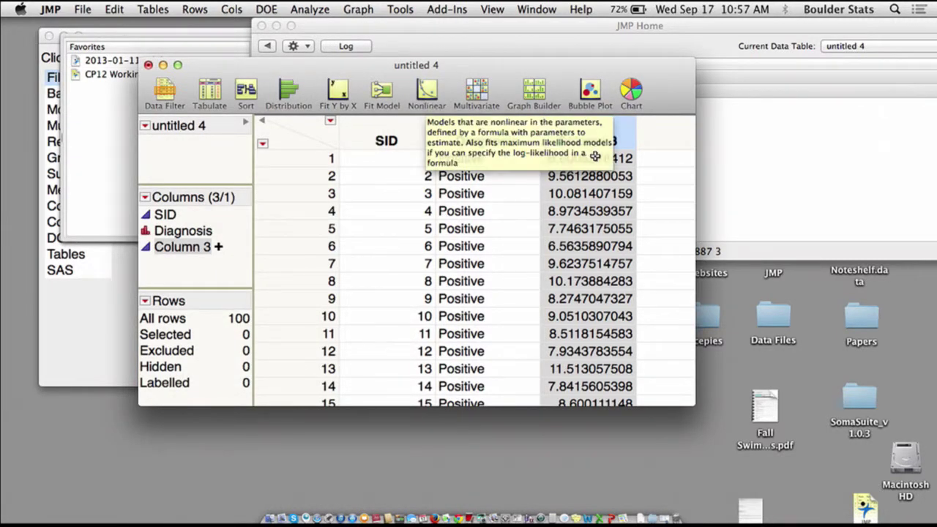
Run a Fit Y by X analysis with Column 3 as the response and Diagnosis as the factor, moving the report clear of the table
left_click_drag(425, 69, 436, 56)
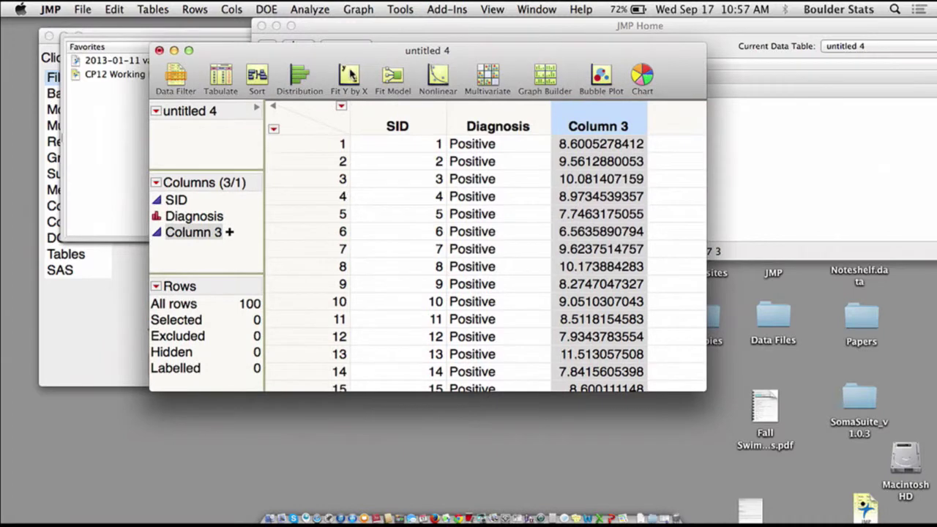
left_click(350, 76)
left_click(340, 184)
left_click(479, 207)
left_click(354, 196)
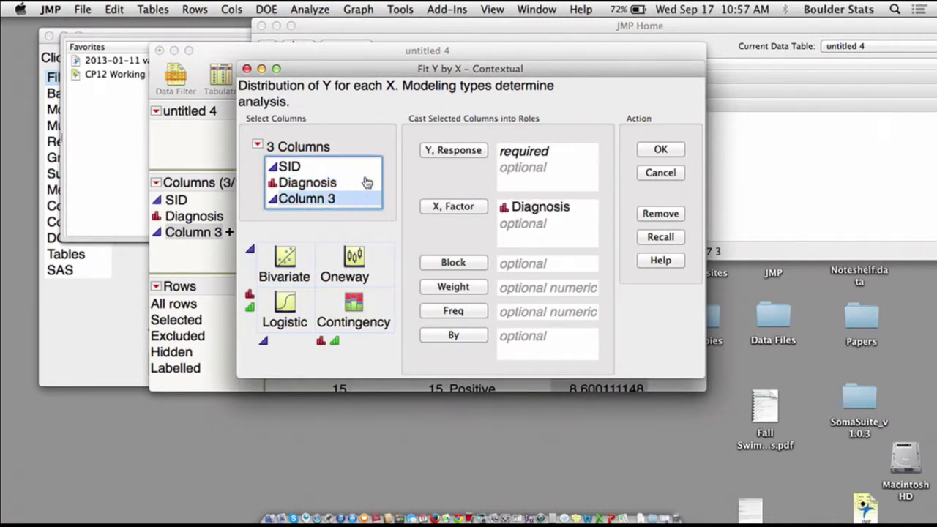
left_click(427, 152)
left_click(662, 150)
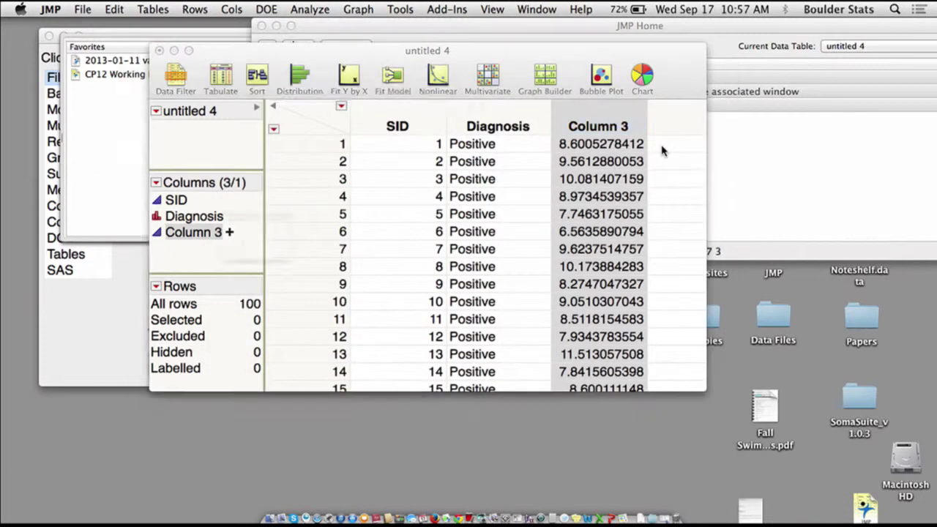
left_click_drag(275, 105, 233, 43)
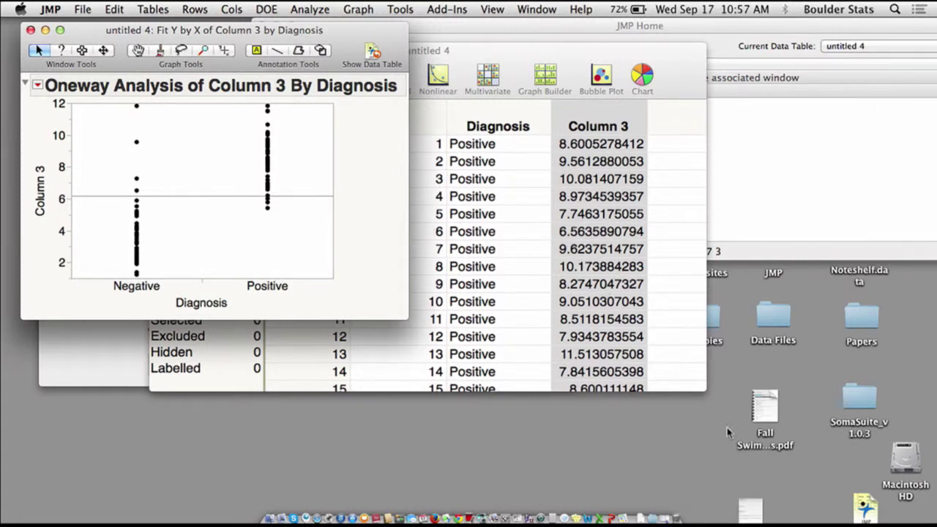
Enlarge and reposition the data table, and run Fit Y by X with Diagnosis as the response and Column 3 as the factor
left_click_drag(703, 392, 825, 473)
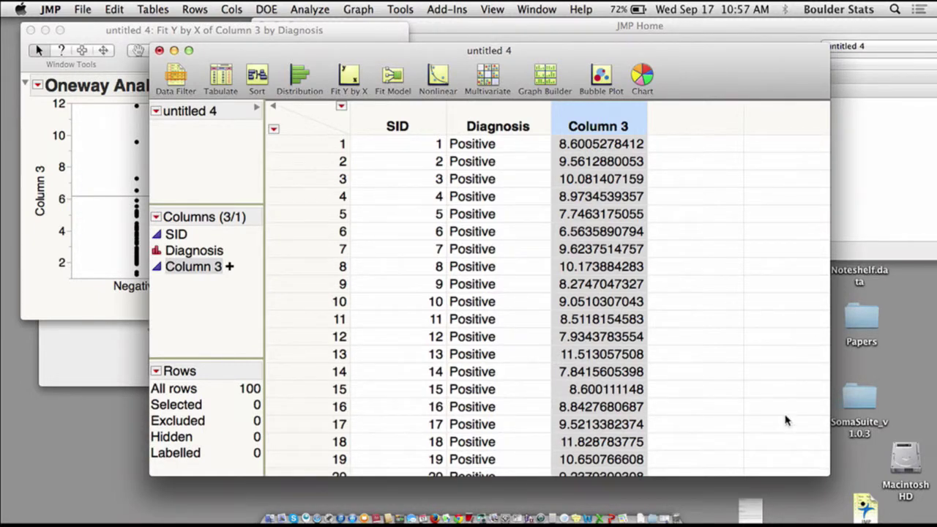
left_click_drag(570, 54, 640, 23)
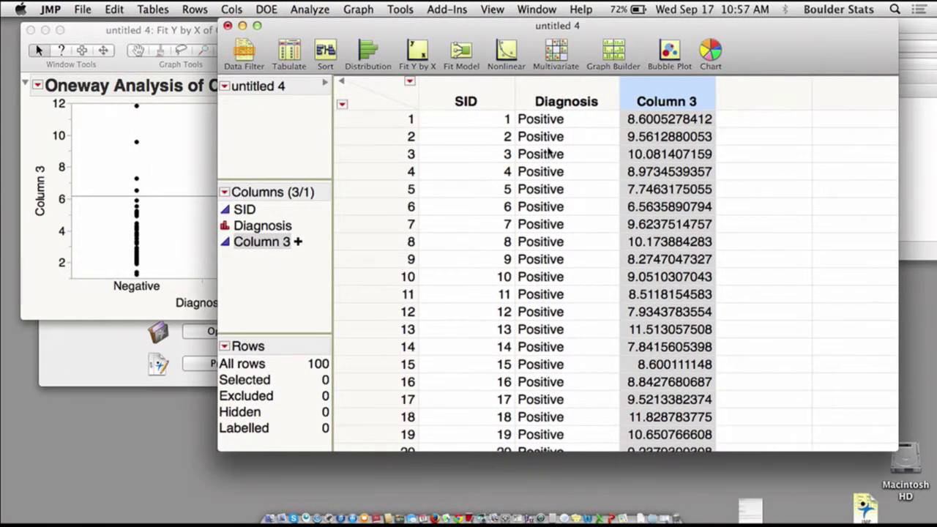
left_click(424, 56)
left_click(437, 211)
left_click(344, 184)
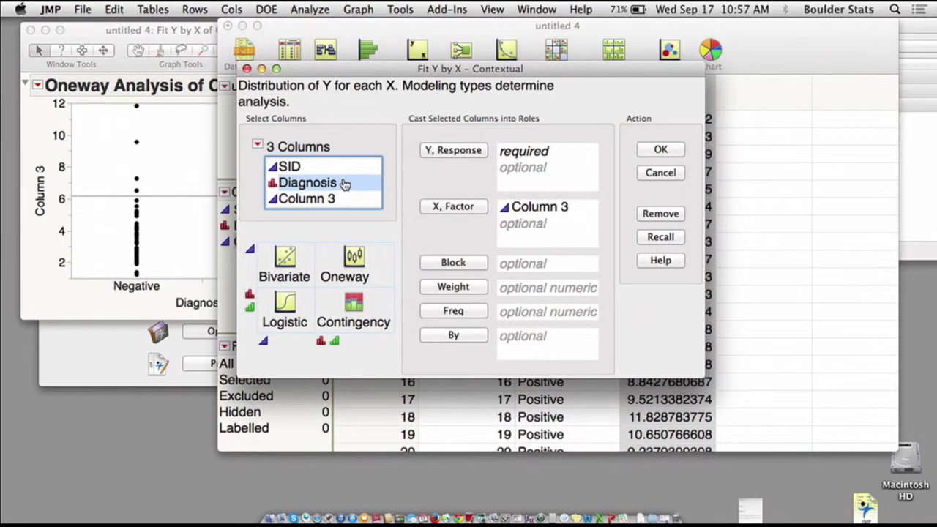
left_click(472, 153)
left_click(661, 150)
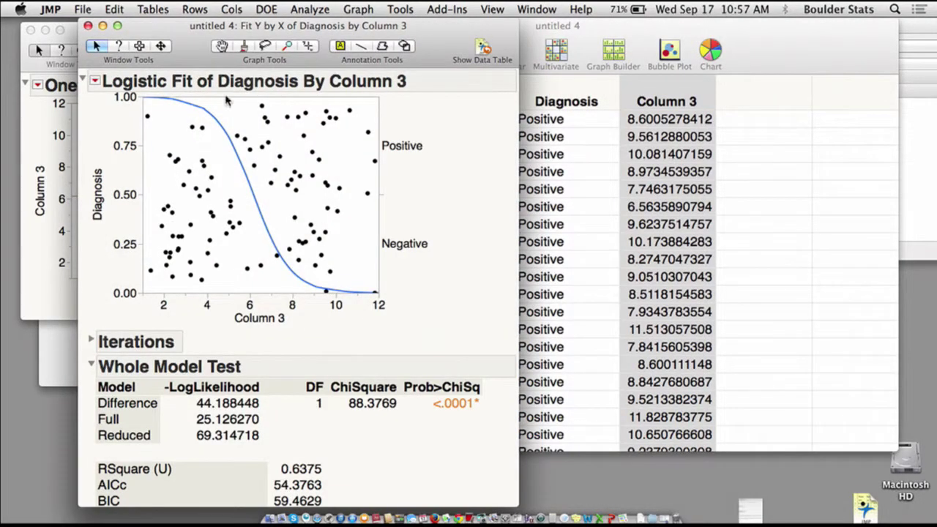
Add an ROC curve to the logistic fit report using Positive as the positive level
left_click(94, 81)
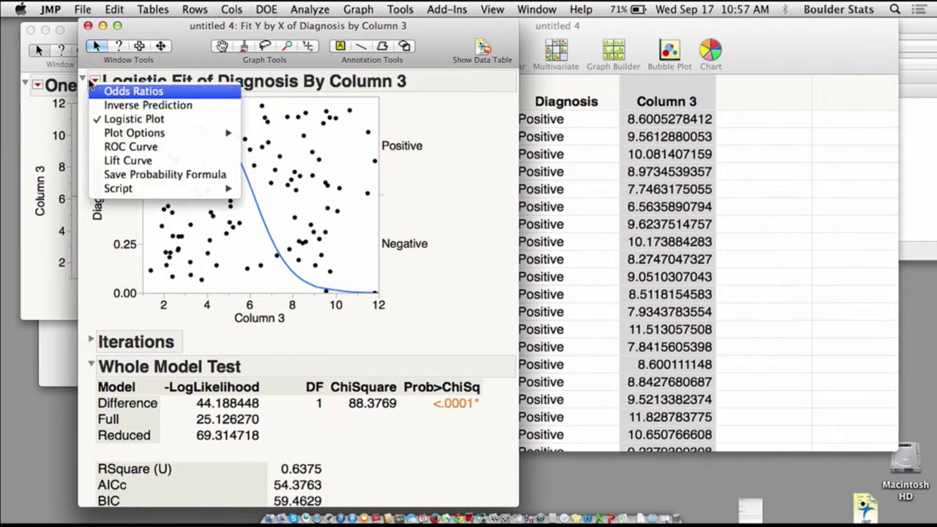
left_click(125, 146)
left_click(487, 173)
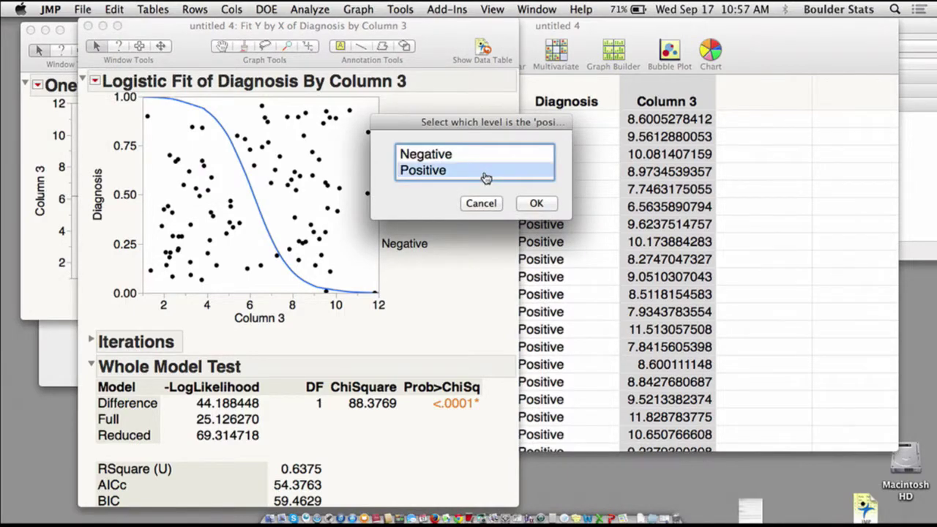
left_click(537, 203)
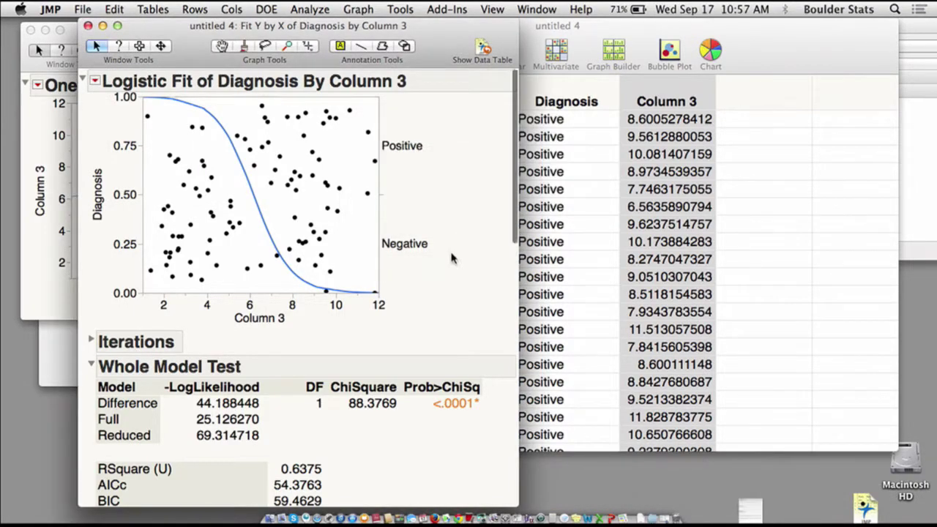
scroll(454, 252, "down", 10)
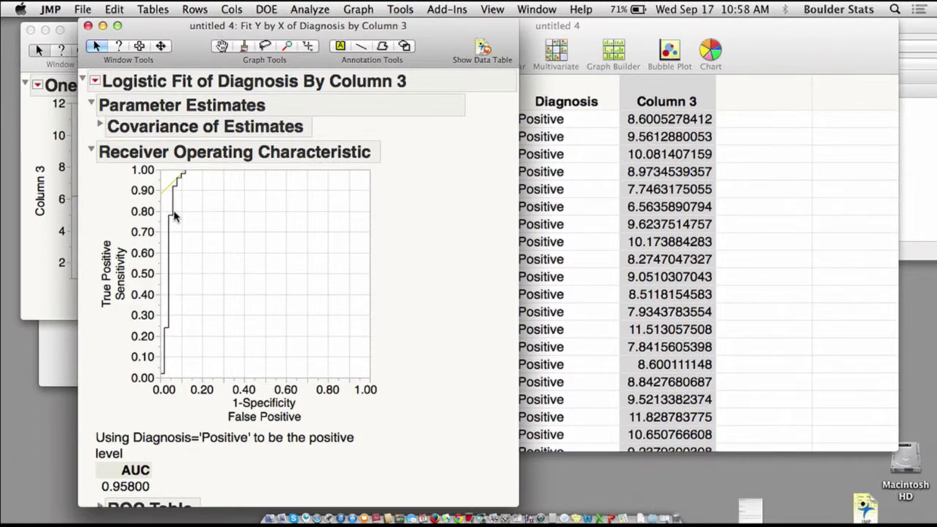
Set the line width scale of the ROC graph to 2.0
right_click(175, 216)
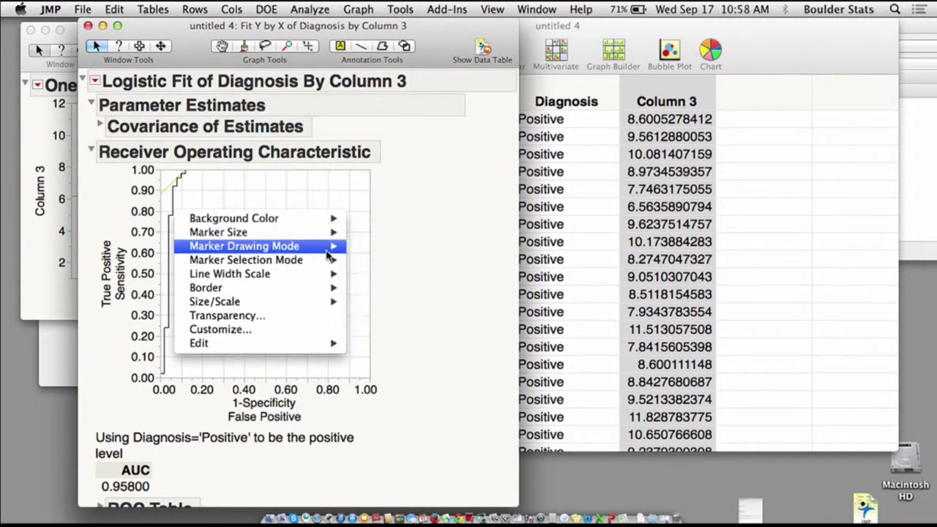
mouse_move(331, 273)
left_click(366, 301)
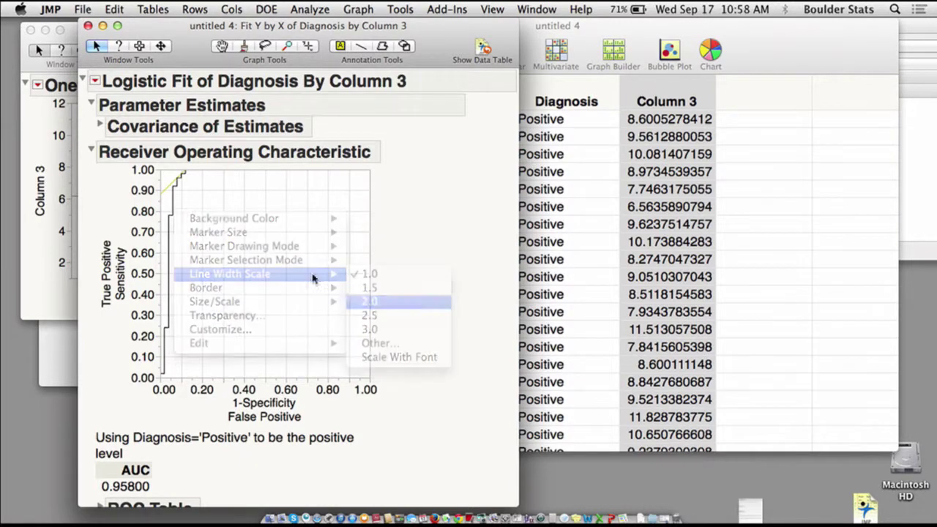
Customize the ROC graph by deleting the contents of the script that draws the Y Function XTemp + 0.88 line, and apply
right_click(184, 215)
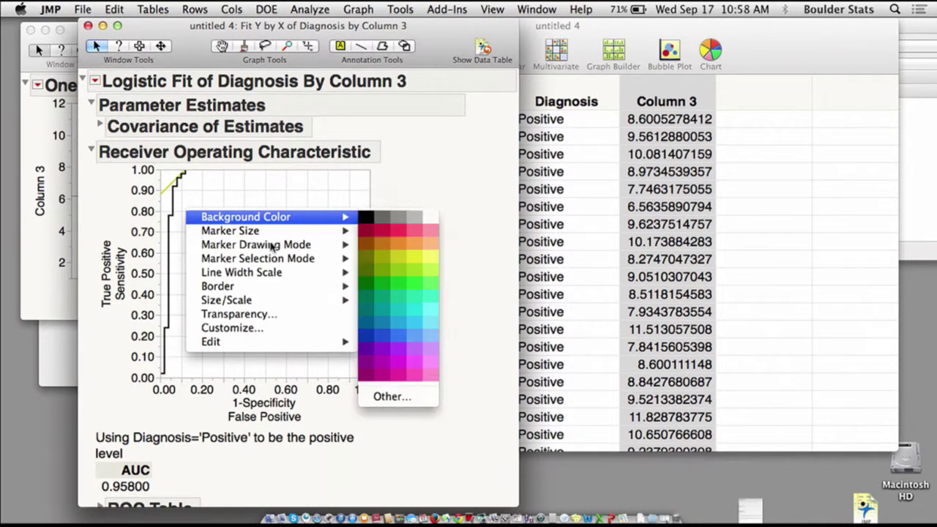
left_click(256, 330)
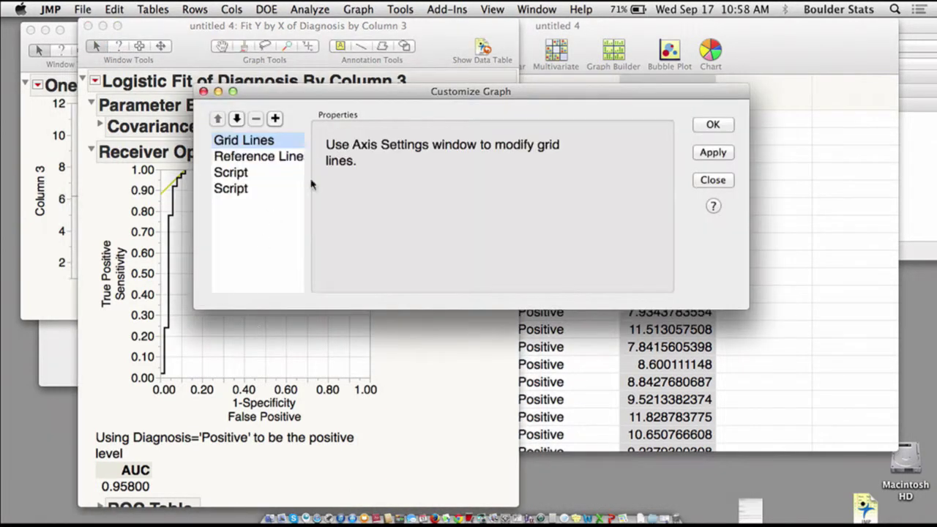
left_click_drag(331, 92, 430, 39)
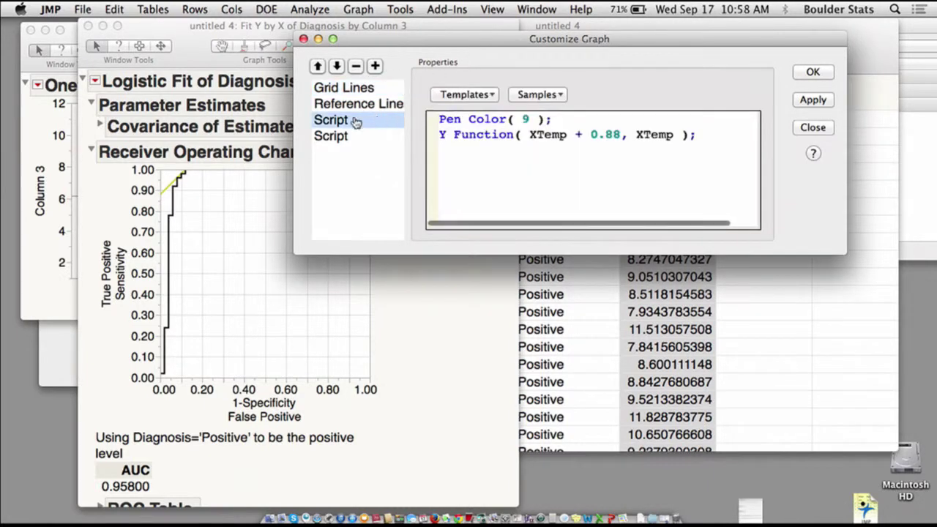
left_click(353, 140)
key("Up")
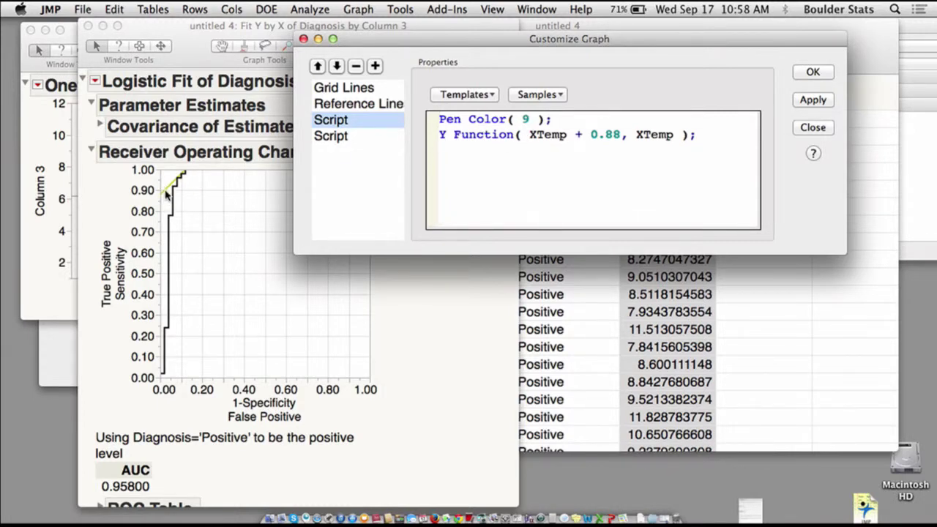
left_click_drag(703, 132, 422, 117)
key("BackSpace")
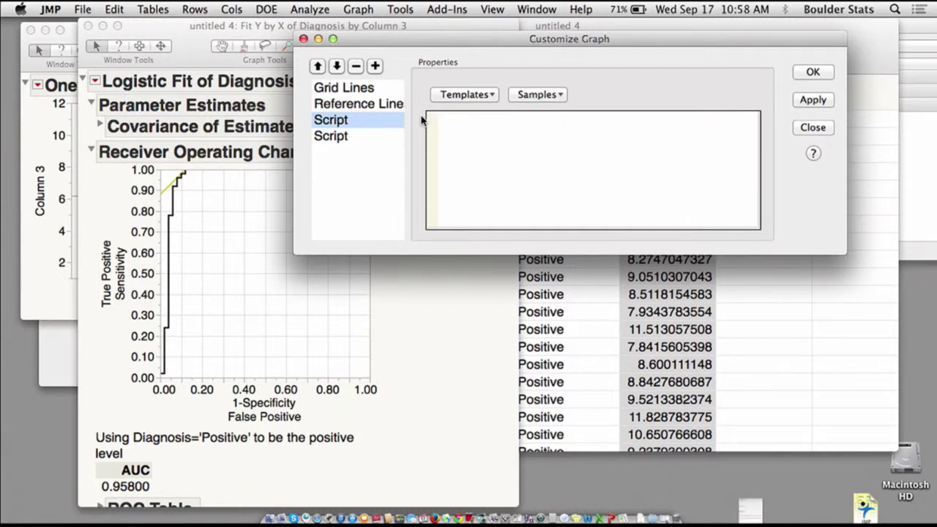
left_click(812, 99)
Insert a Pen Color template set to "orange" in the script that draws the ROC line and accept the customization
left_click(388, 137)
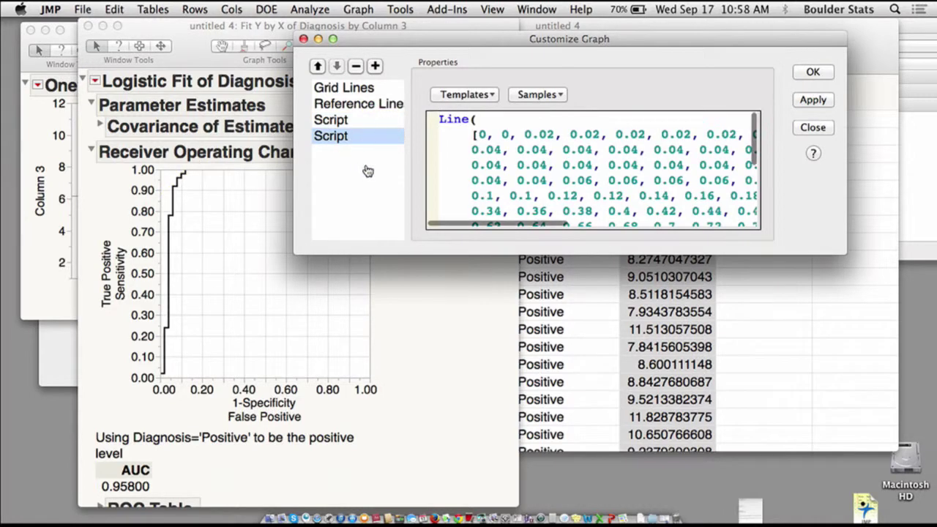
left_click(477, 96)
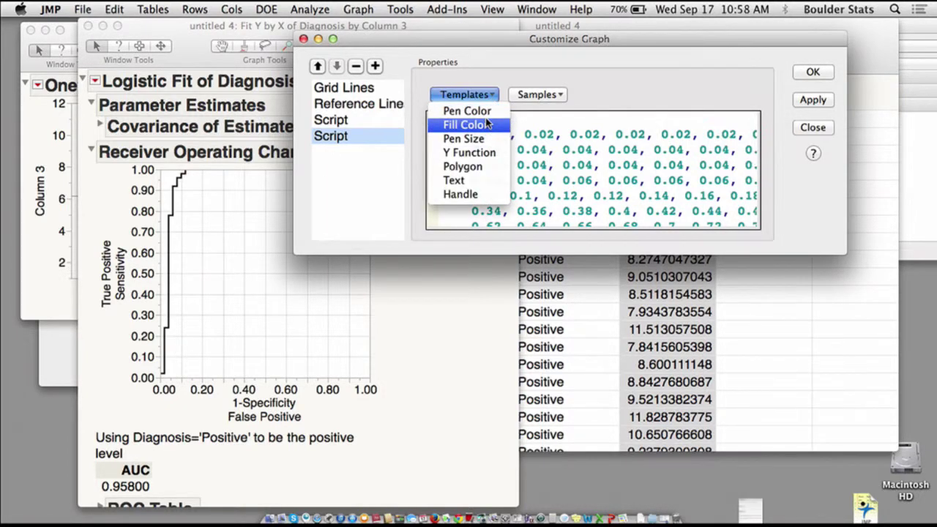
left_click(459, 111)
double_click(534, 118)
type("orange")
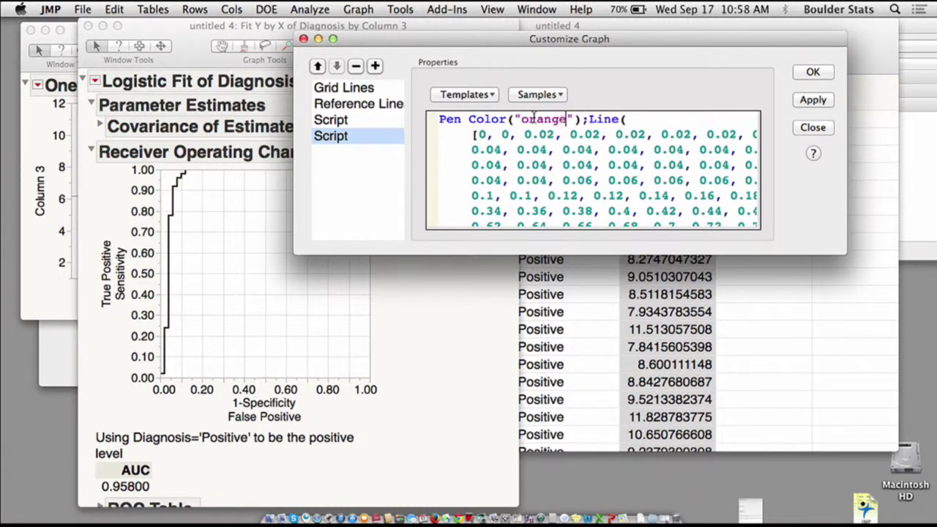
left_click(813, 74)
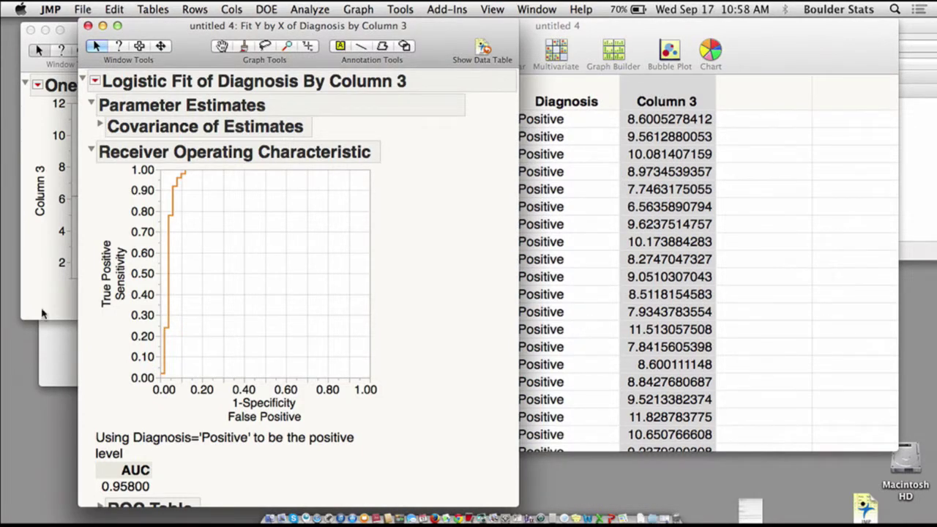
Create a new column named color with the Row State data type in the data table
scroll(183, 295, "down", 2)
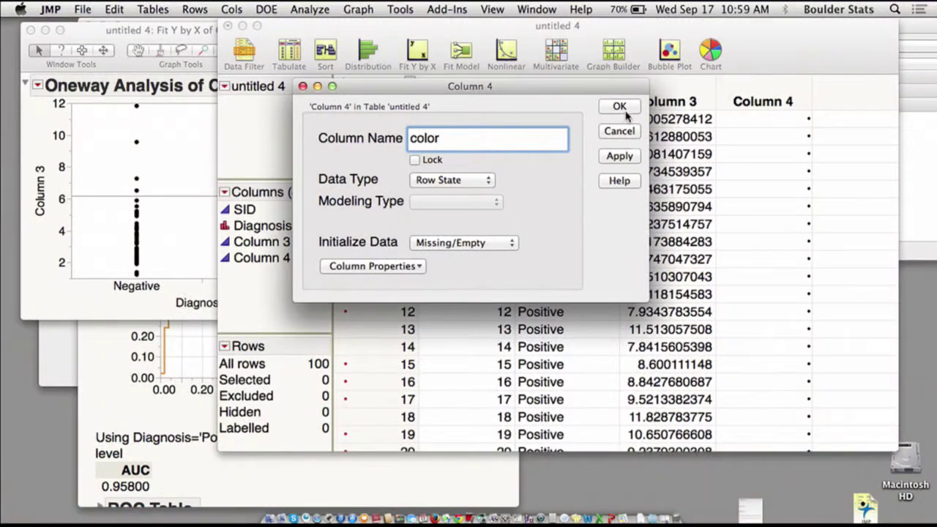
left_click(624, 110)
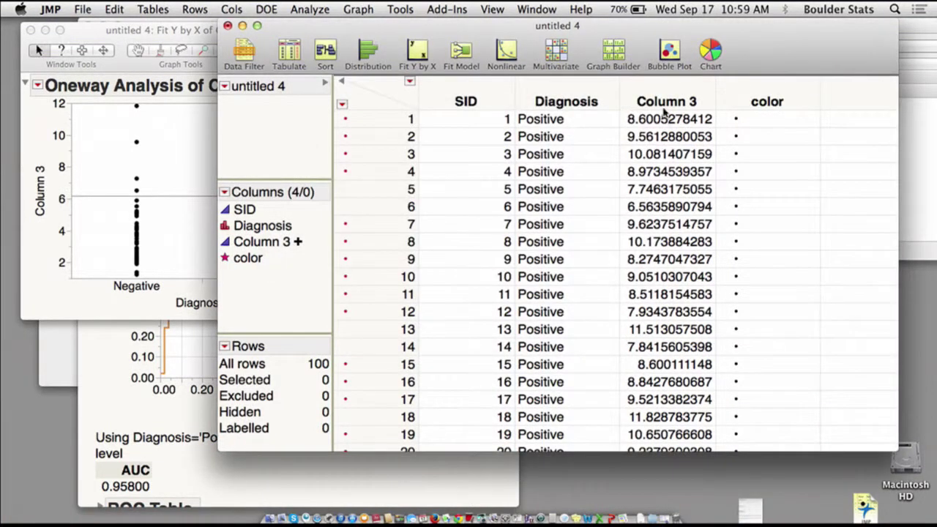
Fill the color column with the rows' current states using Copy from Row States and Add From Row States
left_click(750, 103)
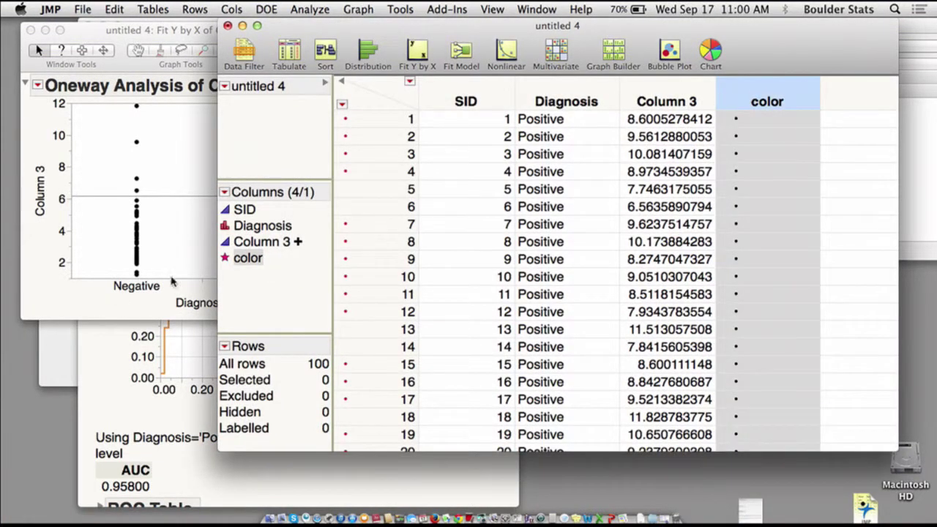
left_click(224, 260)
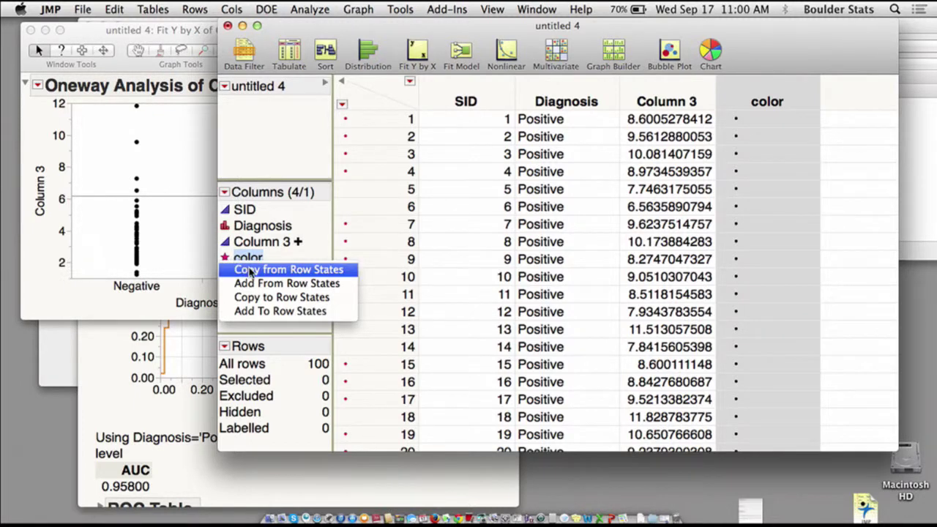
left_click(251, 270)
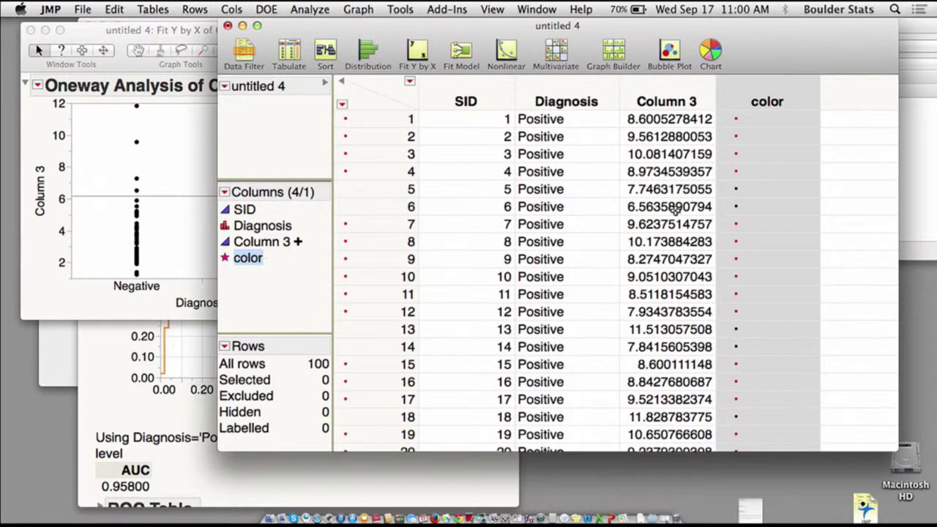
left_click(225, 263)
left_click(255, 284)
scroll(734, 246, "down", 5)
scroll(736, 247, "up", 5)
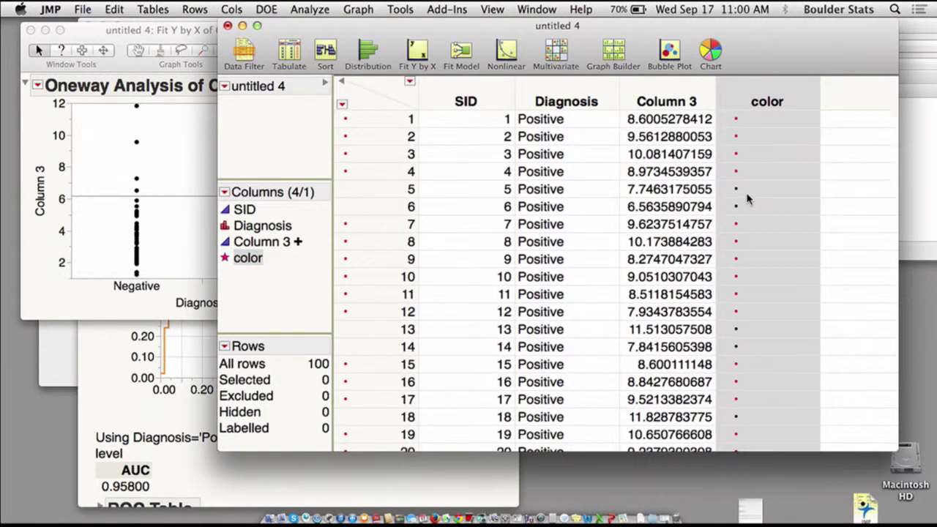
scroll(747, 198, "down", 1)
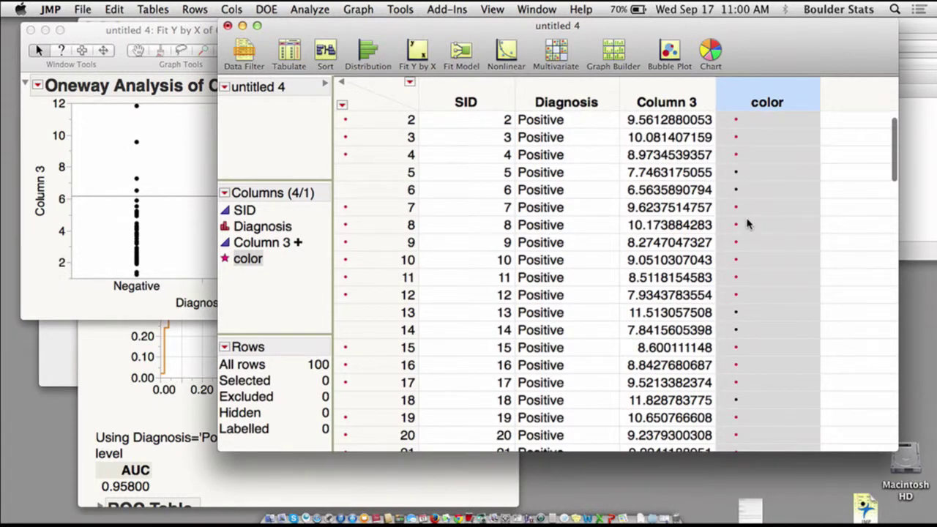
scroll(748, 224, "down", 4)
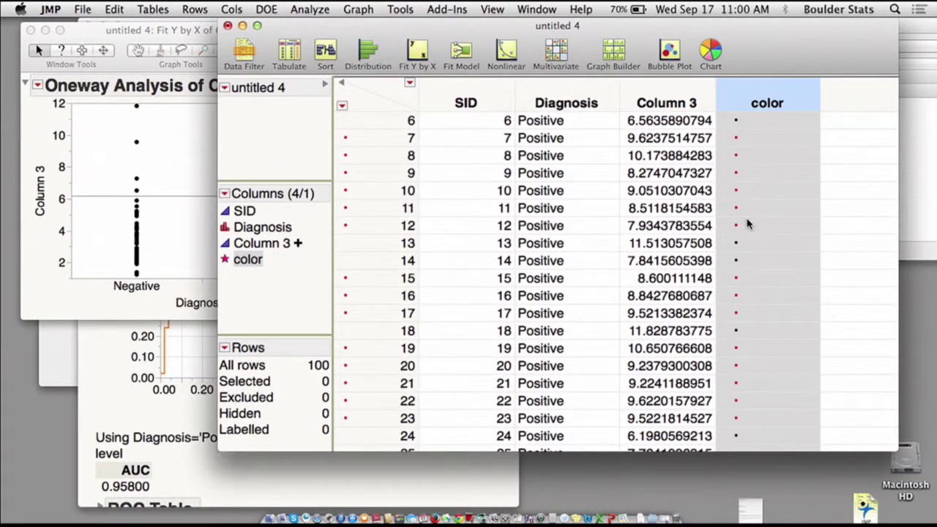
Clear all row states from the table and restore the row colors by copying the color column to the row states
left_click(193, 10)
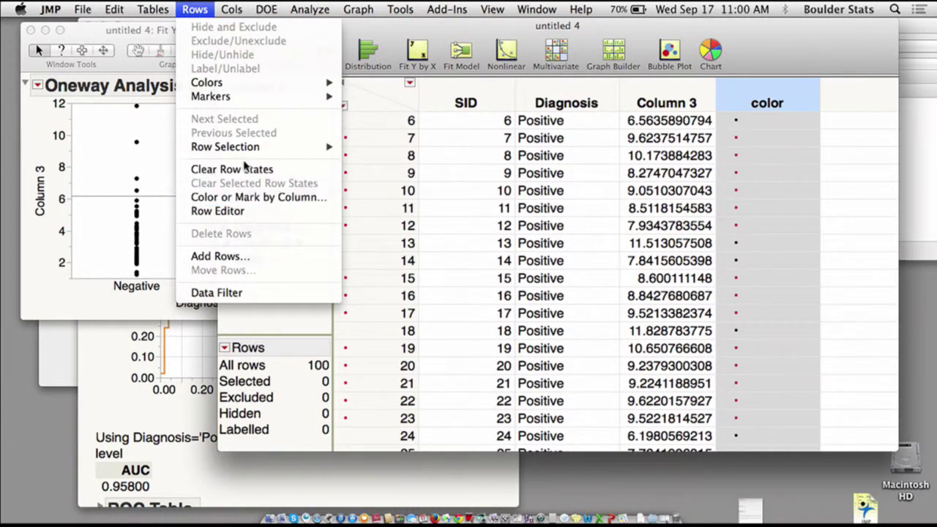
mouse_move(239, 100)
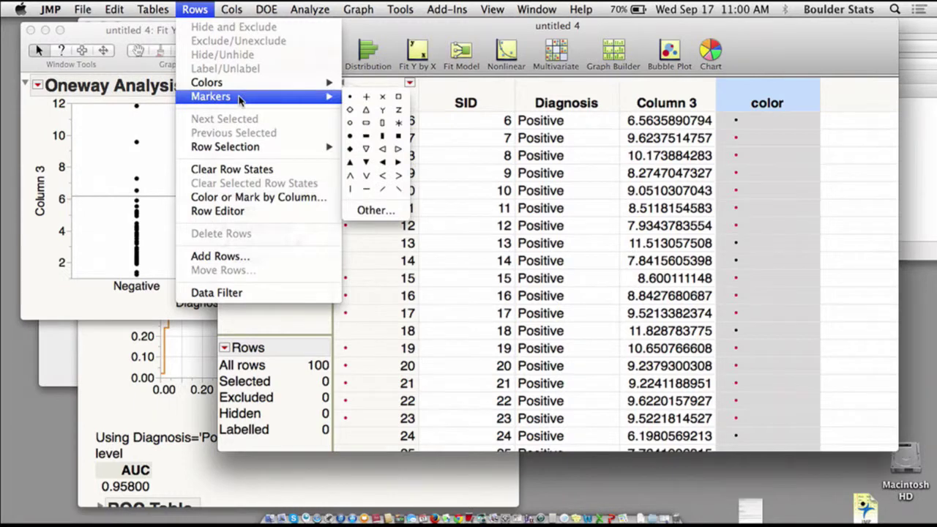
left_click(272, 171)
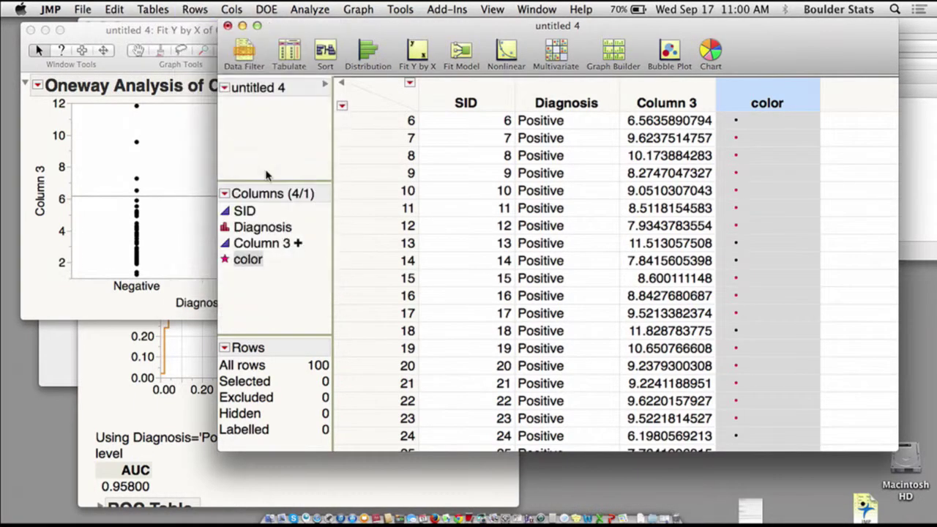
left_click(387, 93)
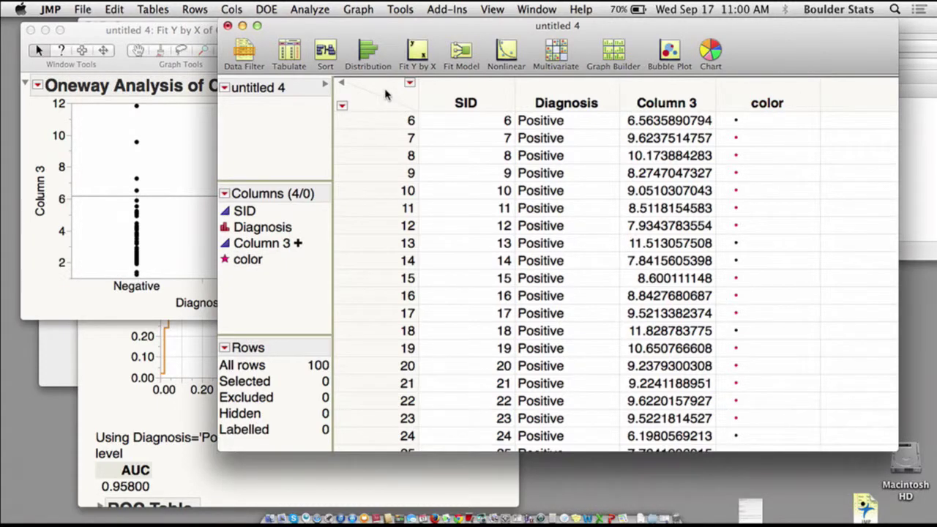
left_click(225, 260)
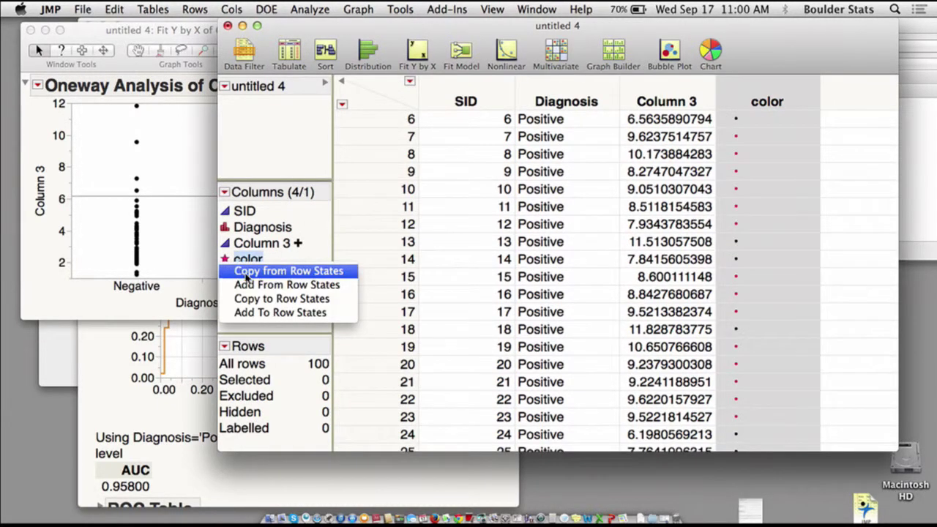
left_click(269, 298)
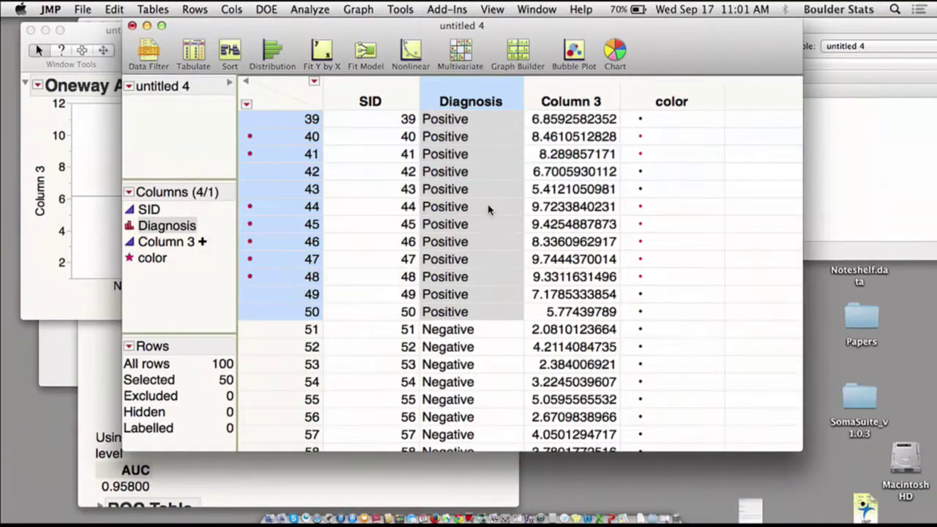
Create a distribution of the Diagnosis column and select the Positive bar in its histogram
scroll(491, 210, "down", 2)
scroll(491, 208, "up", 10)
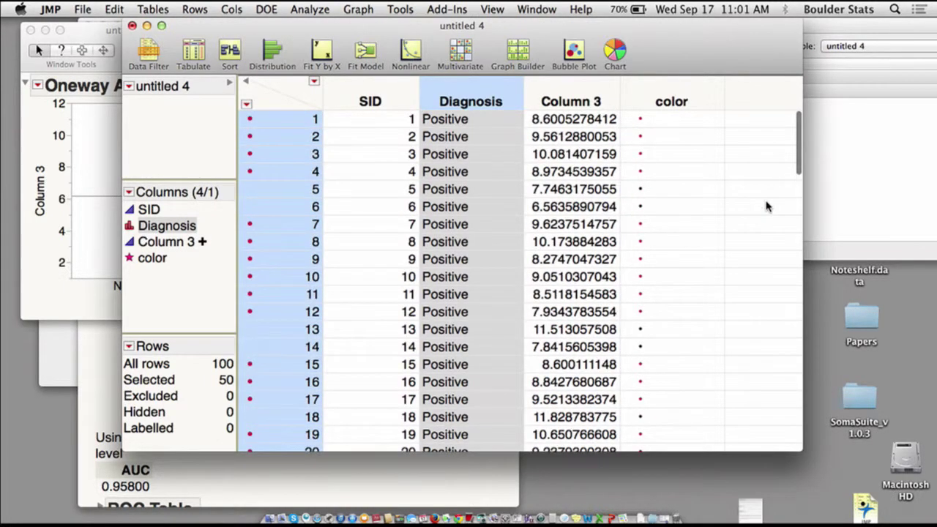
left_click(390, 122)
left_click(271, 52)
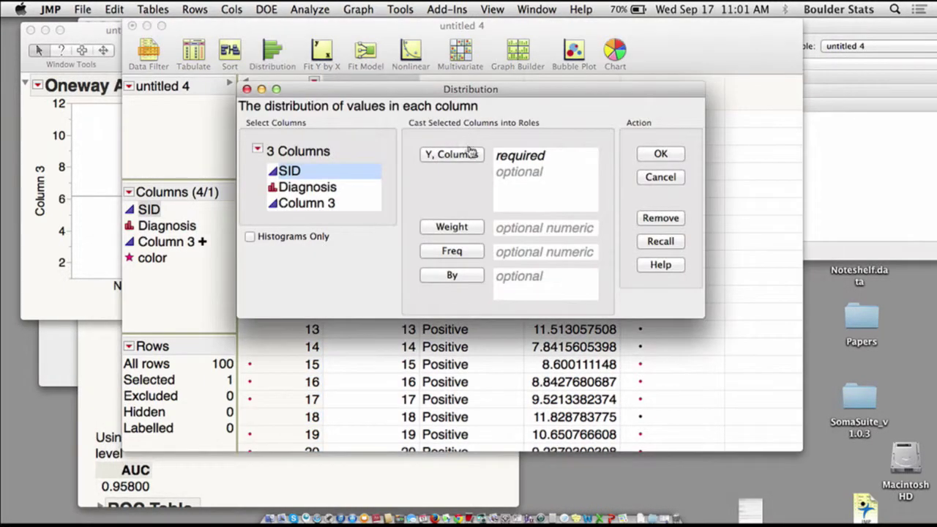
left_click(331, 186)
left_click(469, 157)
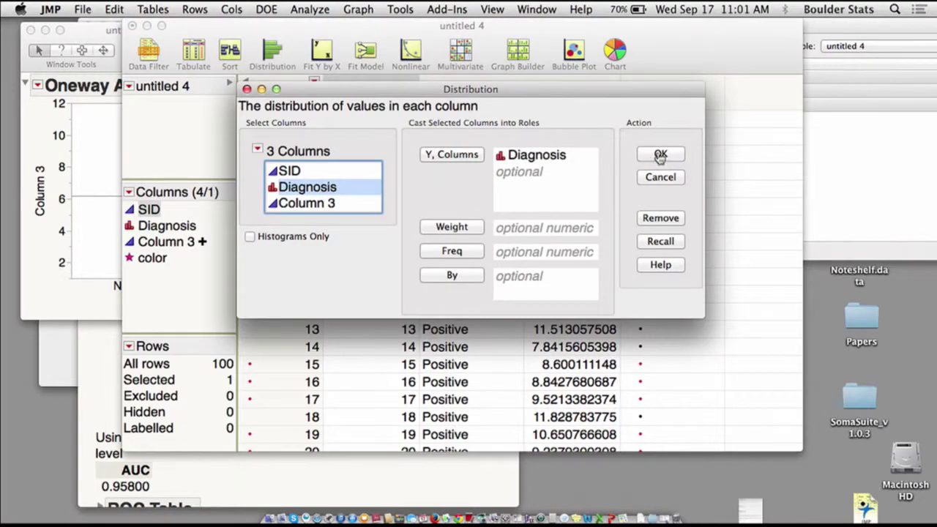
left_click(660, 153)
left_click(288, 174)
Bring the data table clear of the report and select all Diagnosis cells matching the Positive value in row 1
left_click_drag(634, 29, 746, 30)
left_click(586, 123)
right_click(586, 123)
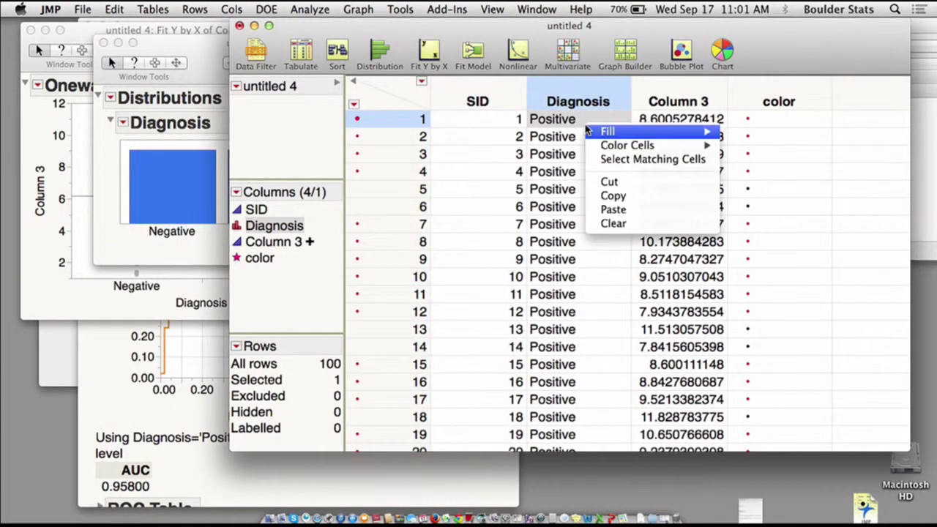
left_click(612, 160)
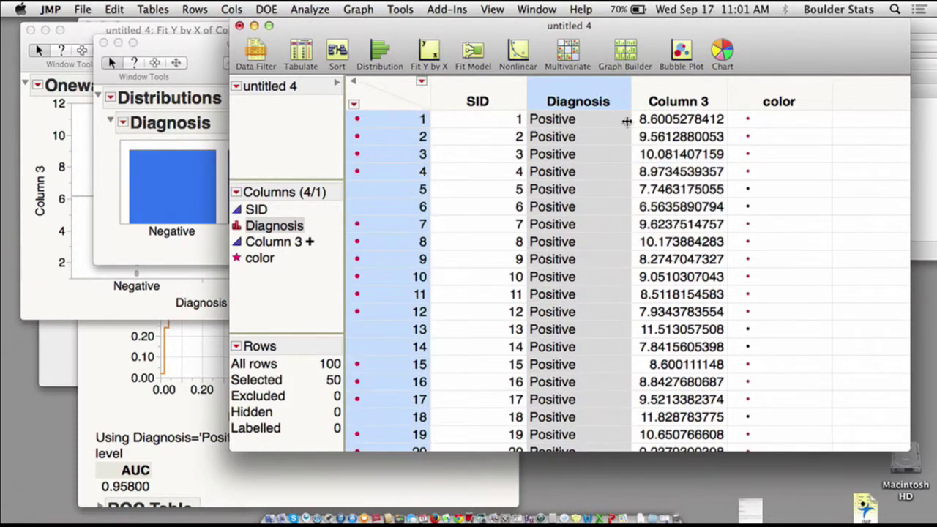
Create a subset table from the selected rows with all columns, named Subset of untitled 4, and look through its rows
left_click(153, 9)
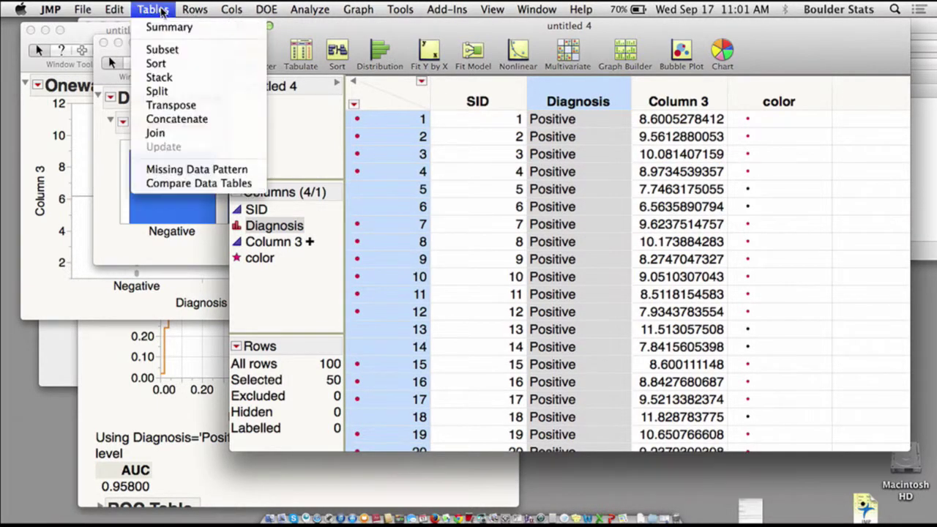
left_click(179, 50)
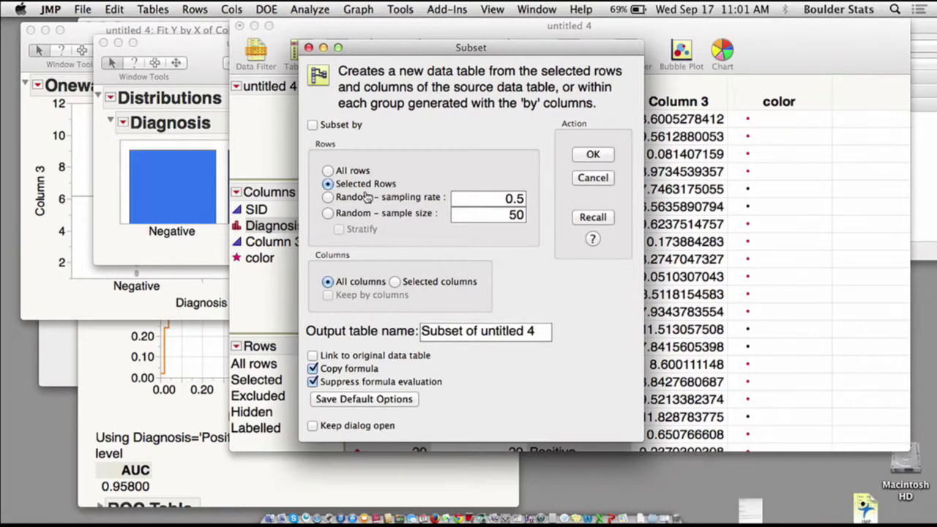
left_click(593, 153)
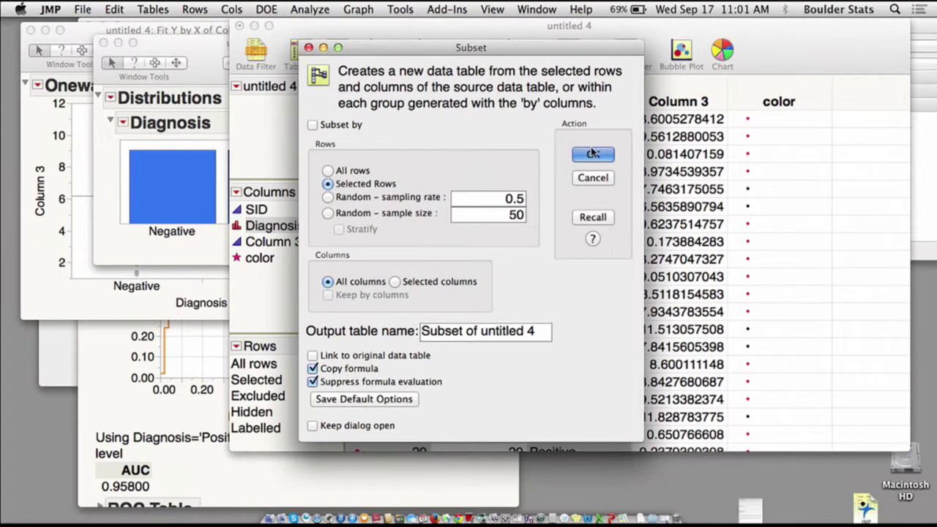
scroll(506, 193, "down", 10)
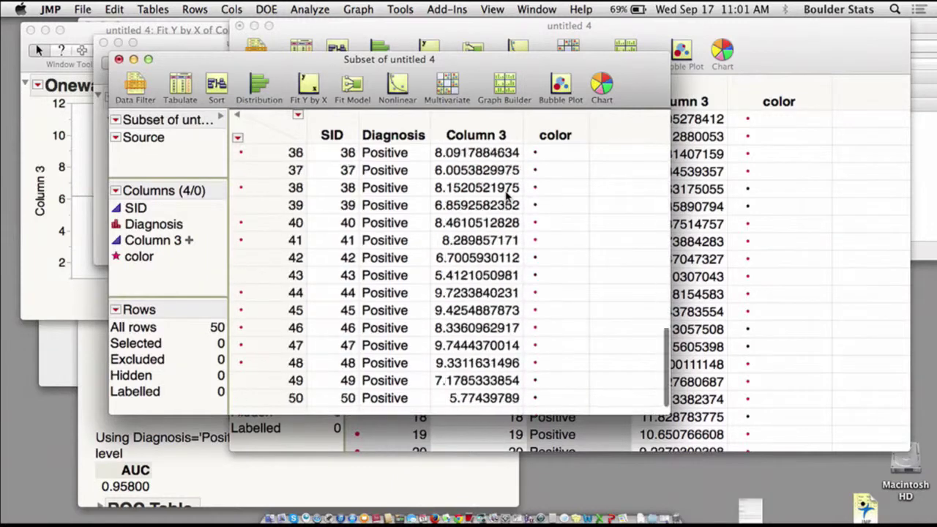
scroll(513, 184, "up", 10)
scroll(511, 169, "down", 2)
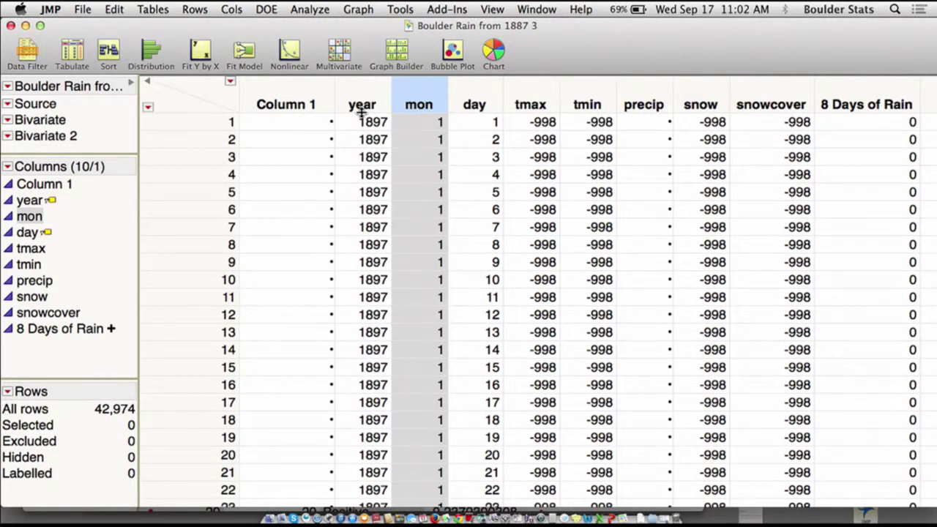
Change the data type of the mon column in the Boulder Rain table to Character
double_click(418, 91)
left_click(442, 186)
left_click(447, 198)
left_click(619, 112)
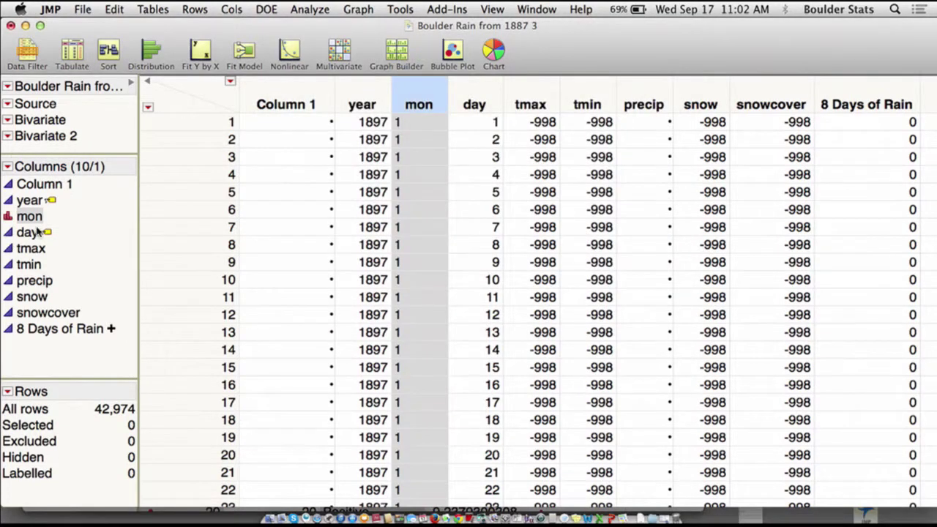
left_click(8, 168)
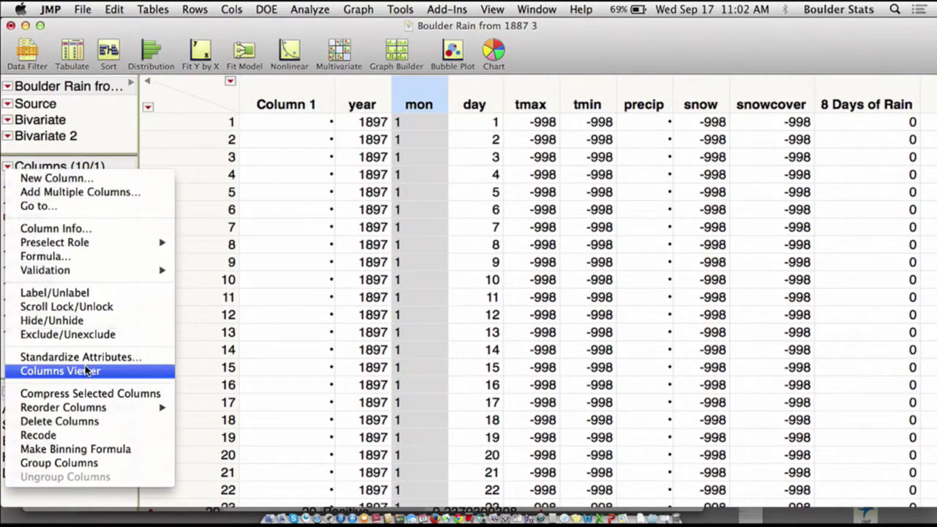
left_click(88, 435)
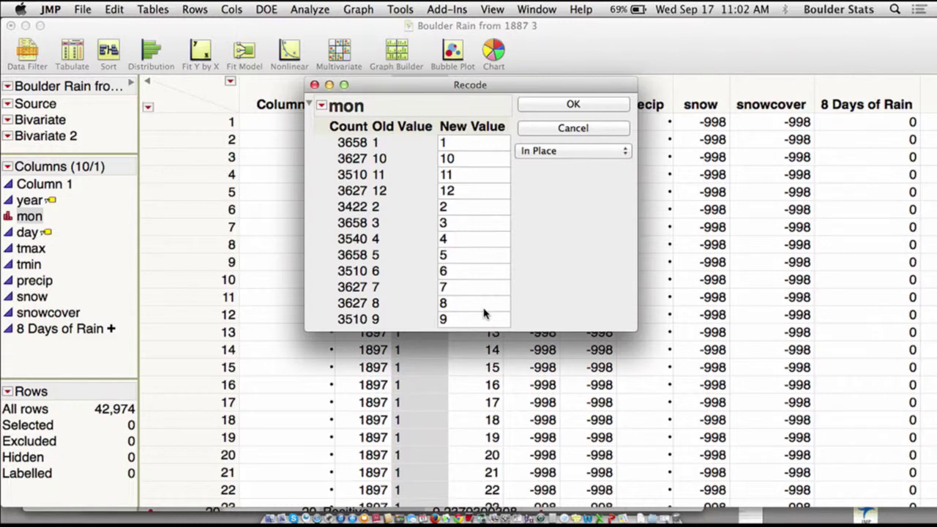
left_click(472, 142)
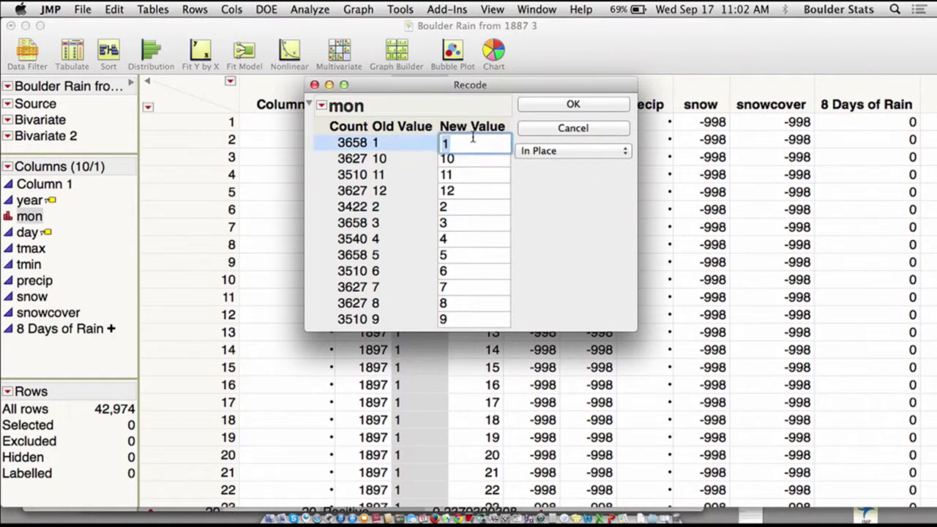
left_click(609, 129)
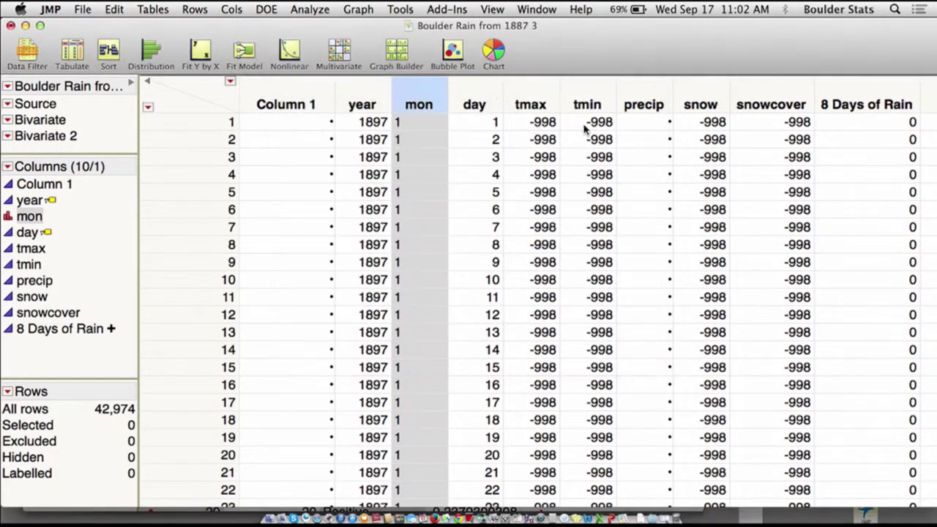
Set the mon column back to the Numeric data type with the Nominal modeling type and Best format, and accept
double_click(422, 88)
left_click(461, 195)
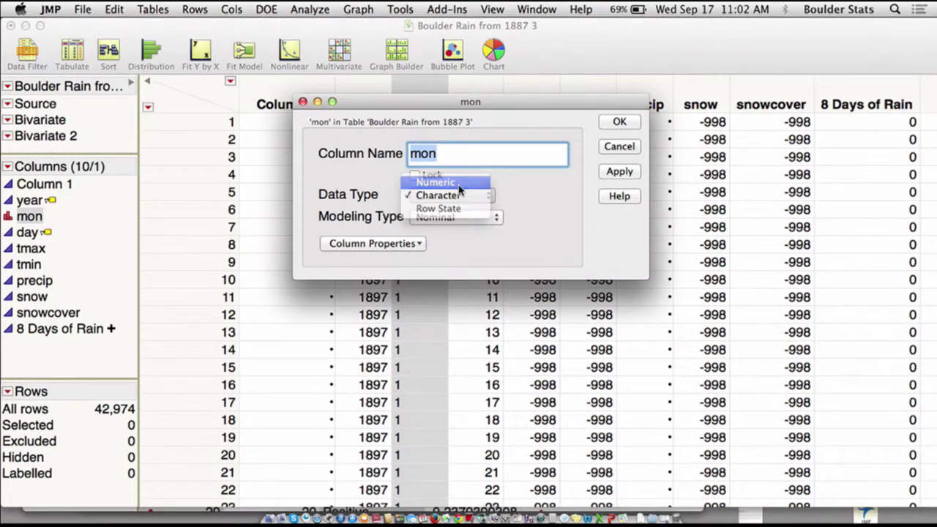
left_click(437, 182)
left_click(462, 216)
left_click(460, 216)
left_click(457, 241)
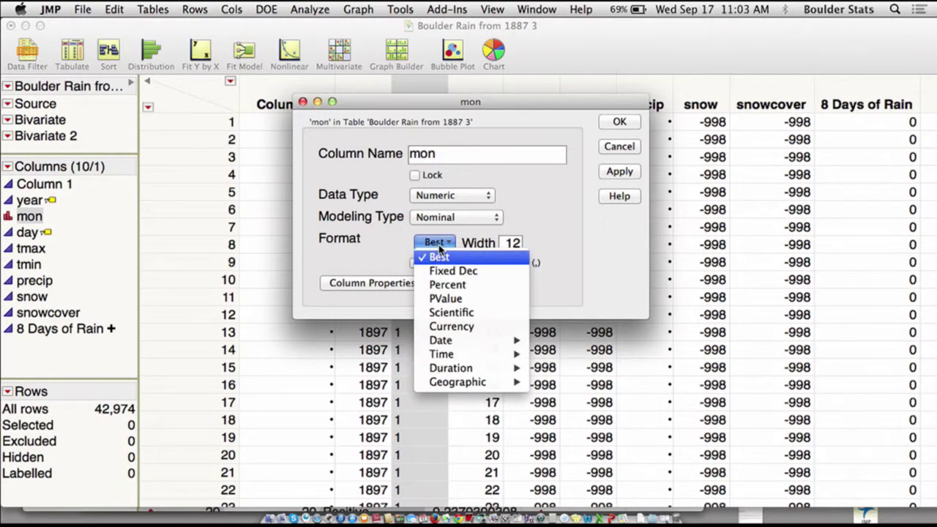
mouse_move(492, 344)
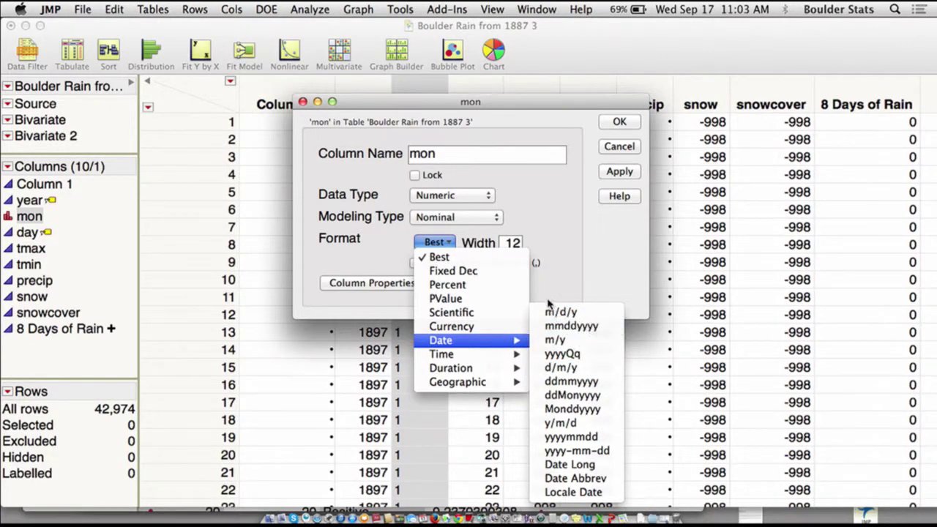
left_click(574, 261)
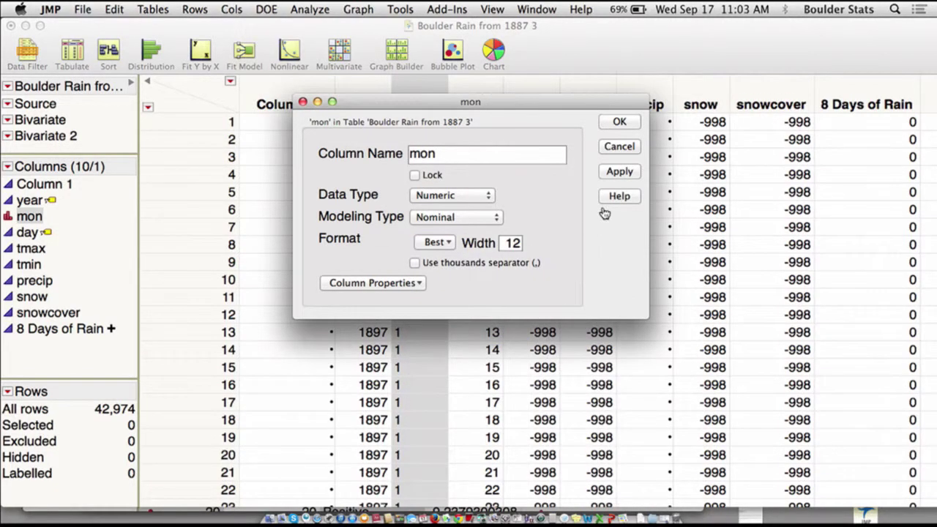
left_click(620, 124)
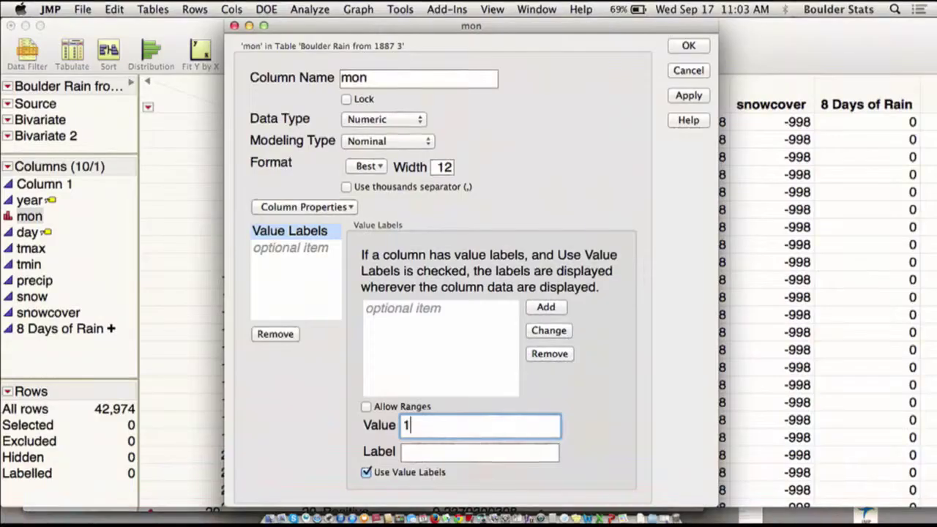
Add value labels to the mon column, showing 1 as Jan and 2 as Feb, and accept the column settings
left_click(479, 452)
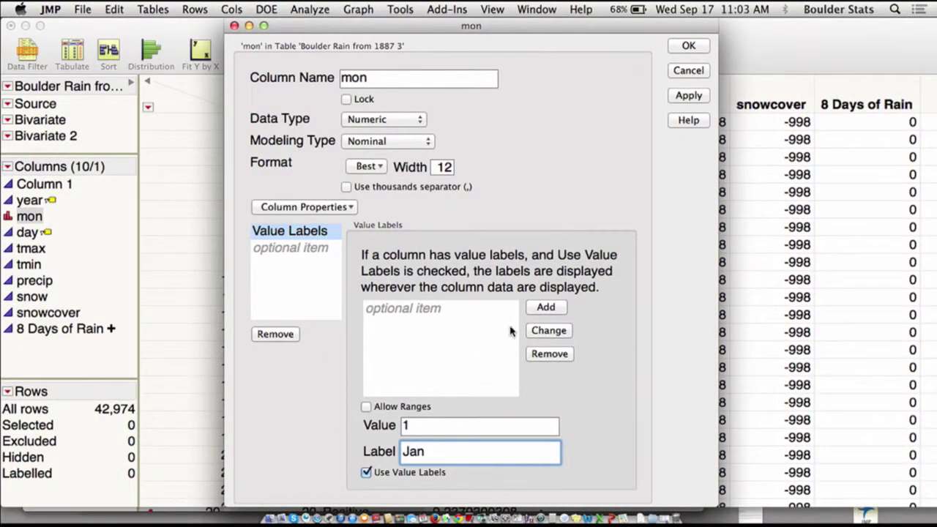
left_click(544, 307)
left_click(443, 425)
type("2")
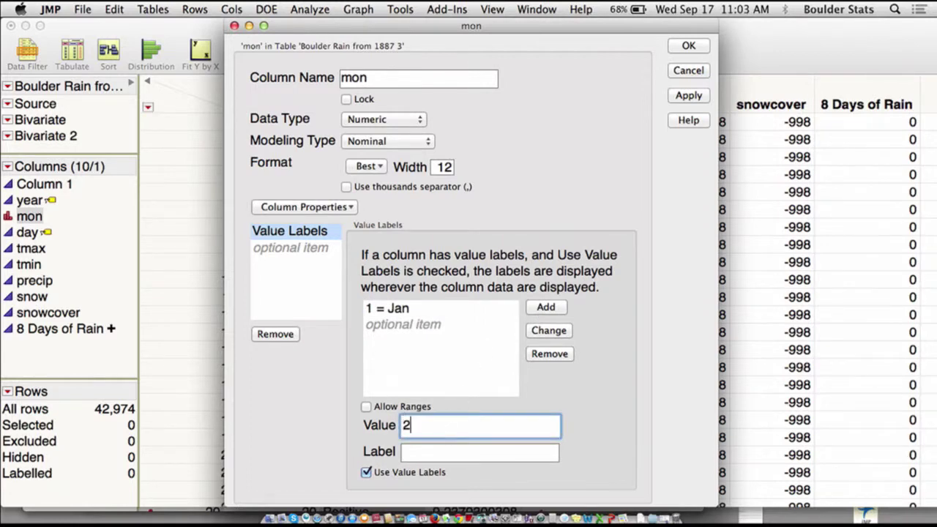
key("Tab")
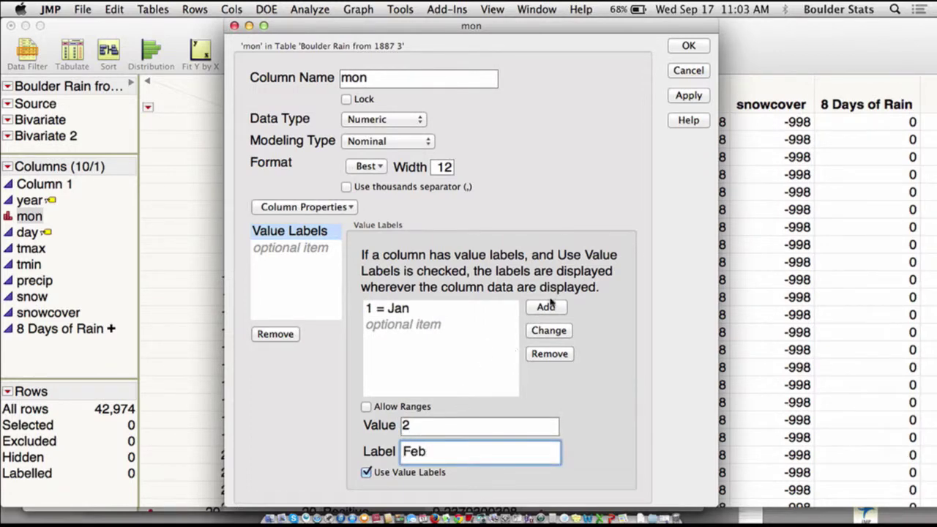
left_click(547, 306)
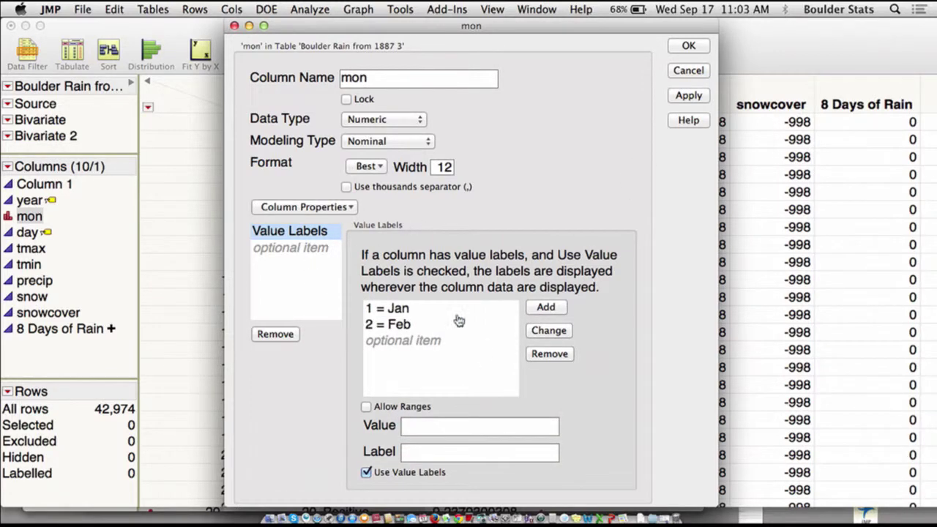
left_click(690, 47)
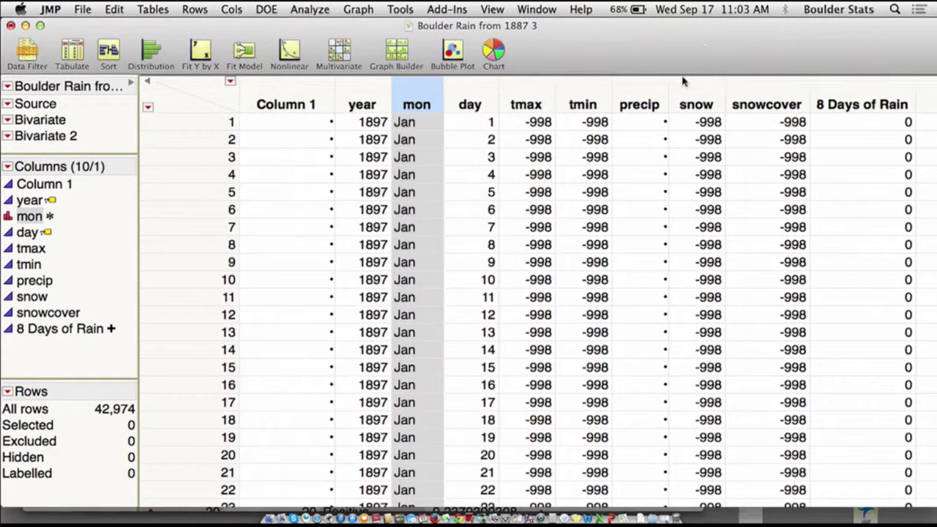
Look through the mon column from January to March to check how labelled and unlabelled months are displayed
scroll(424, 183, "down", 20)
scroll(425, 175, "up", 20)
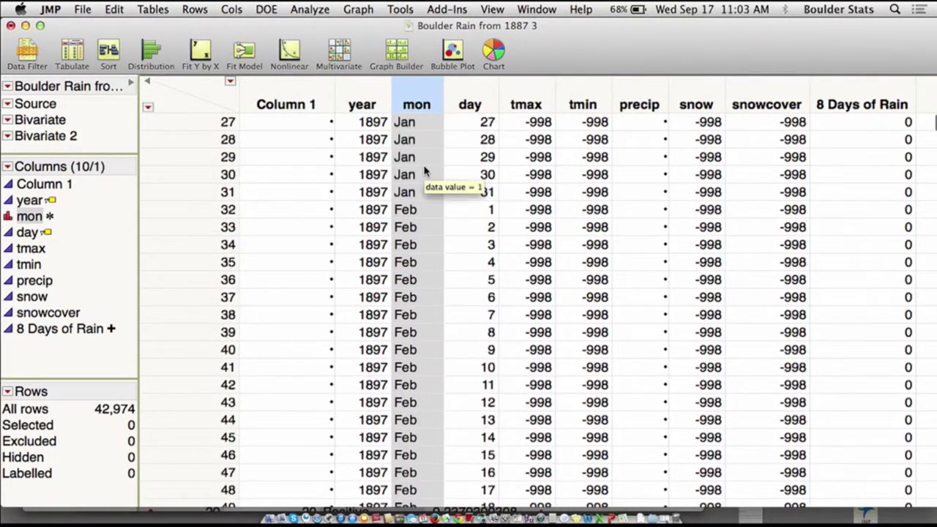
scroll(425, 171, "down", 8)
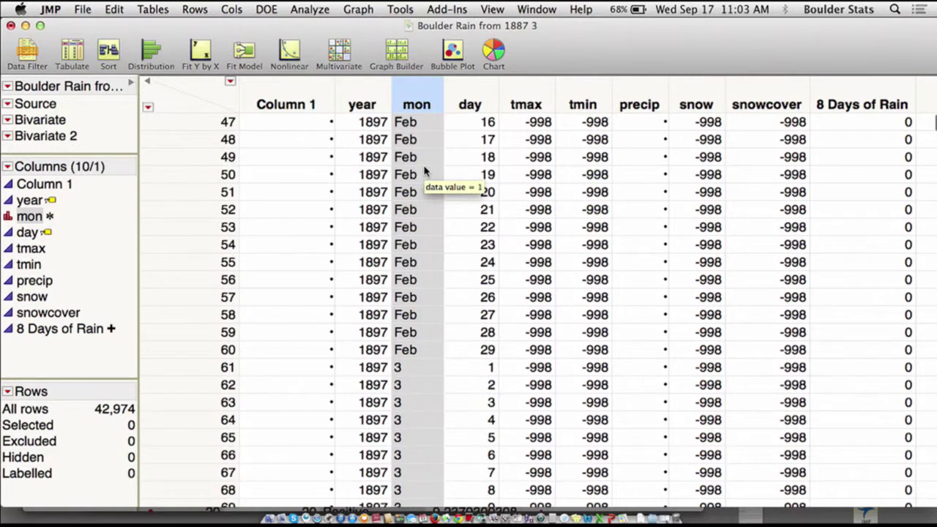
scroll(424, 171, "down", 1)
scroll(425, 171, "down", 1)
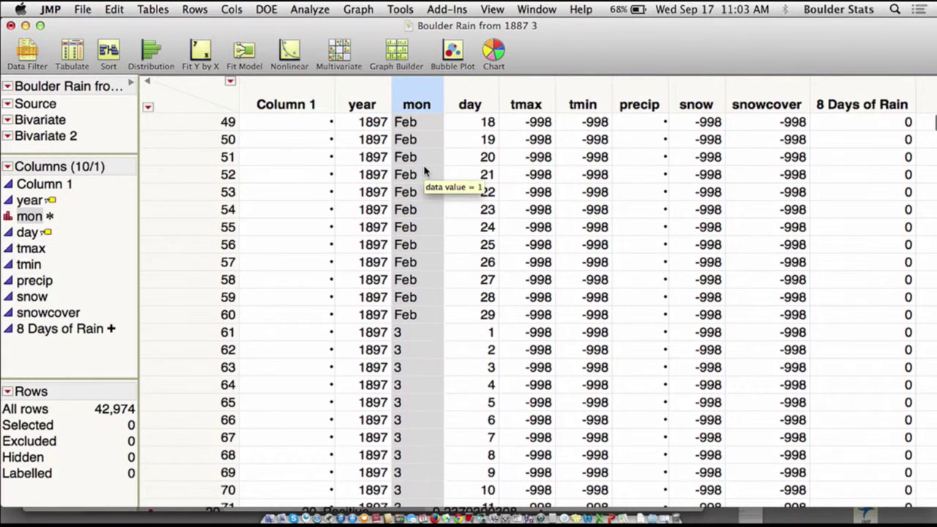
scroll(425, 171, "up", 10)
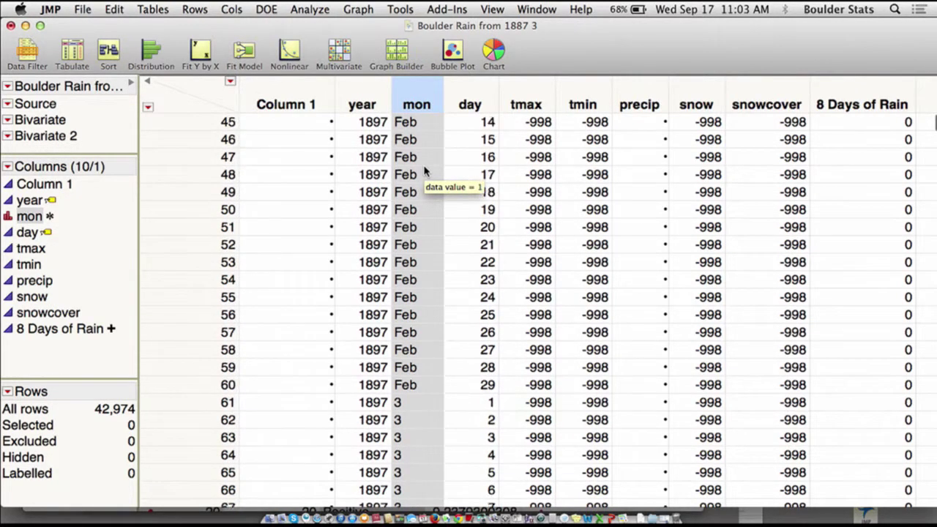